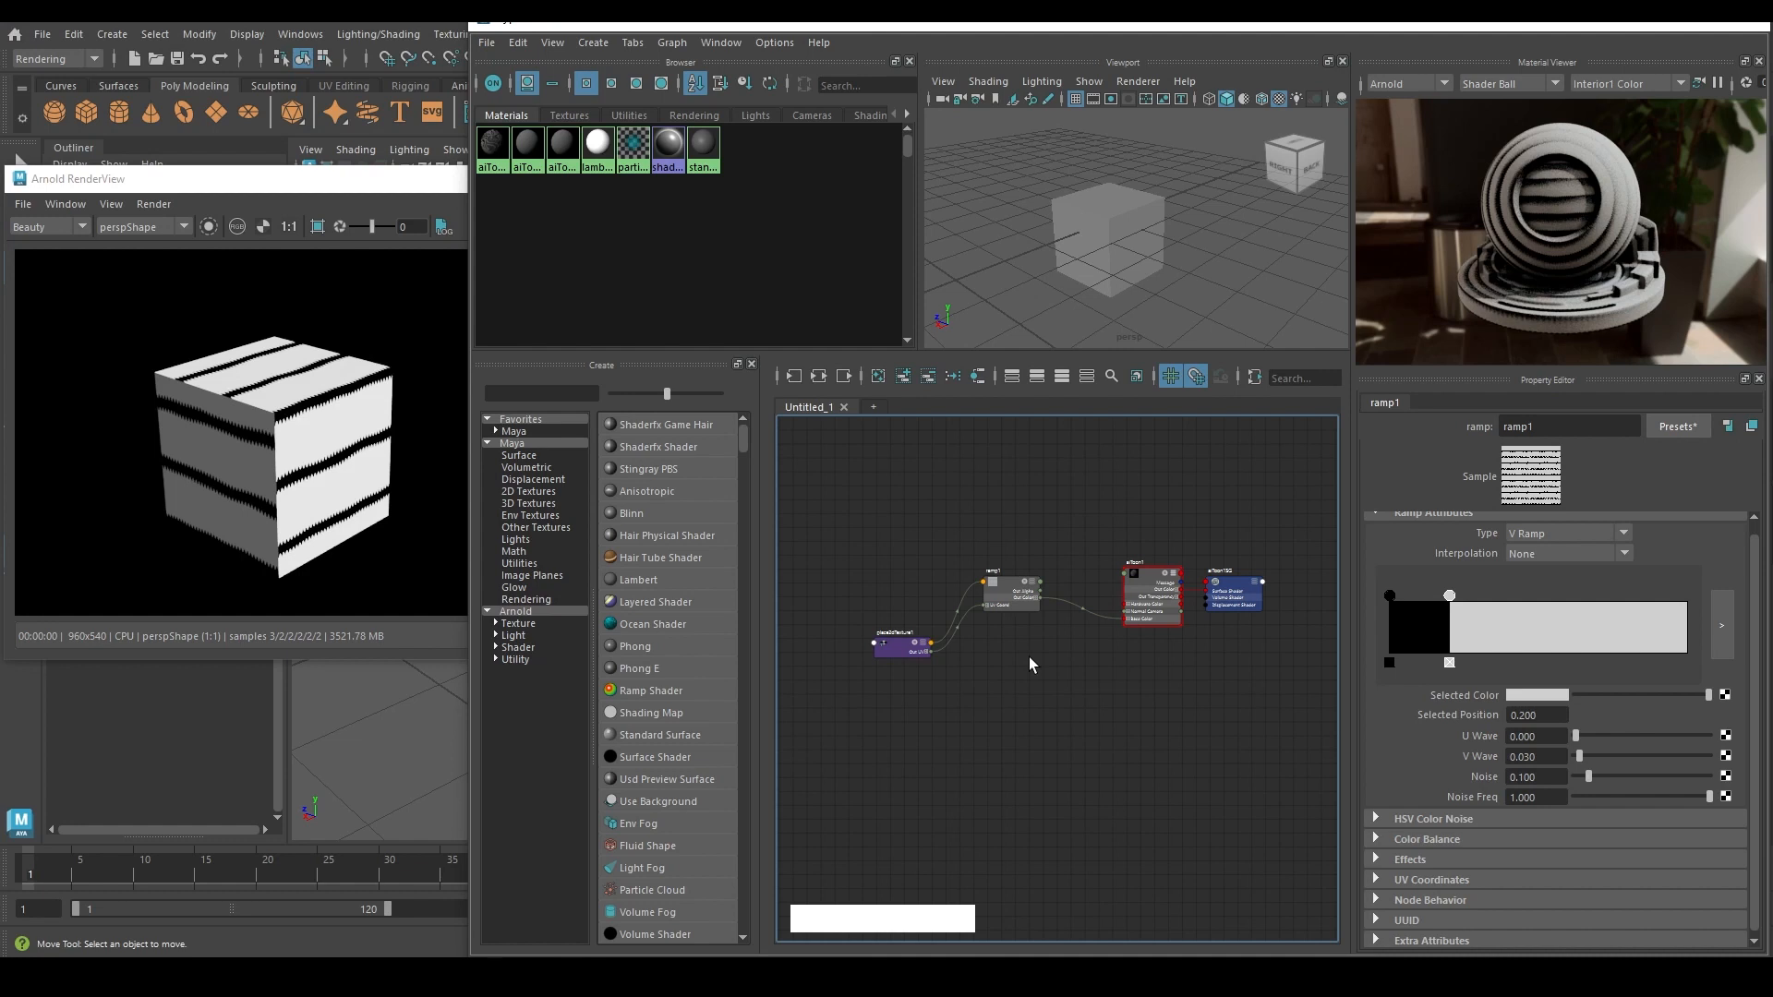
Step: Set the Repeat UV values of place2dTexture1 to 100 and 15
click(895, 647)
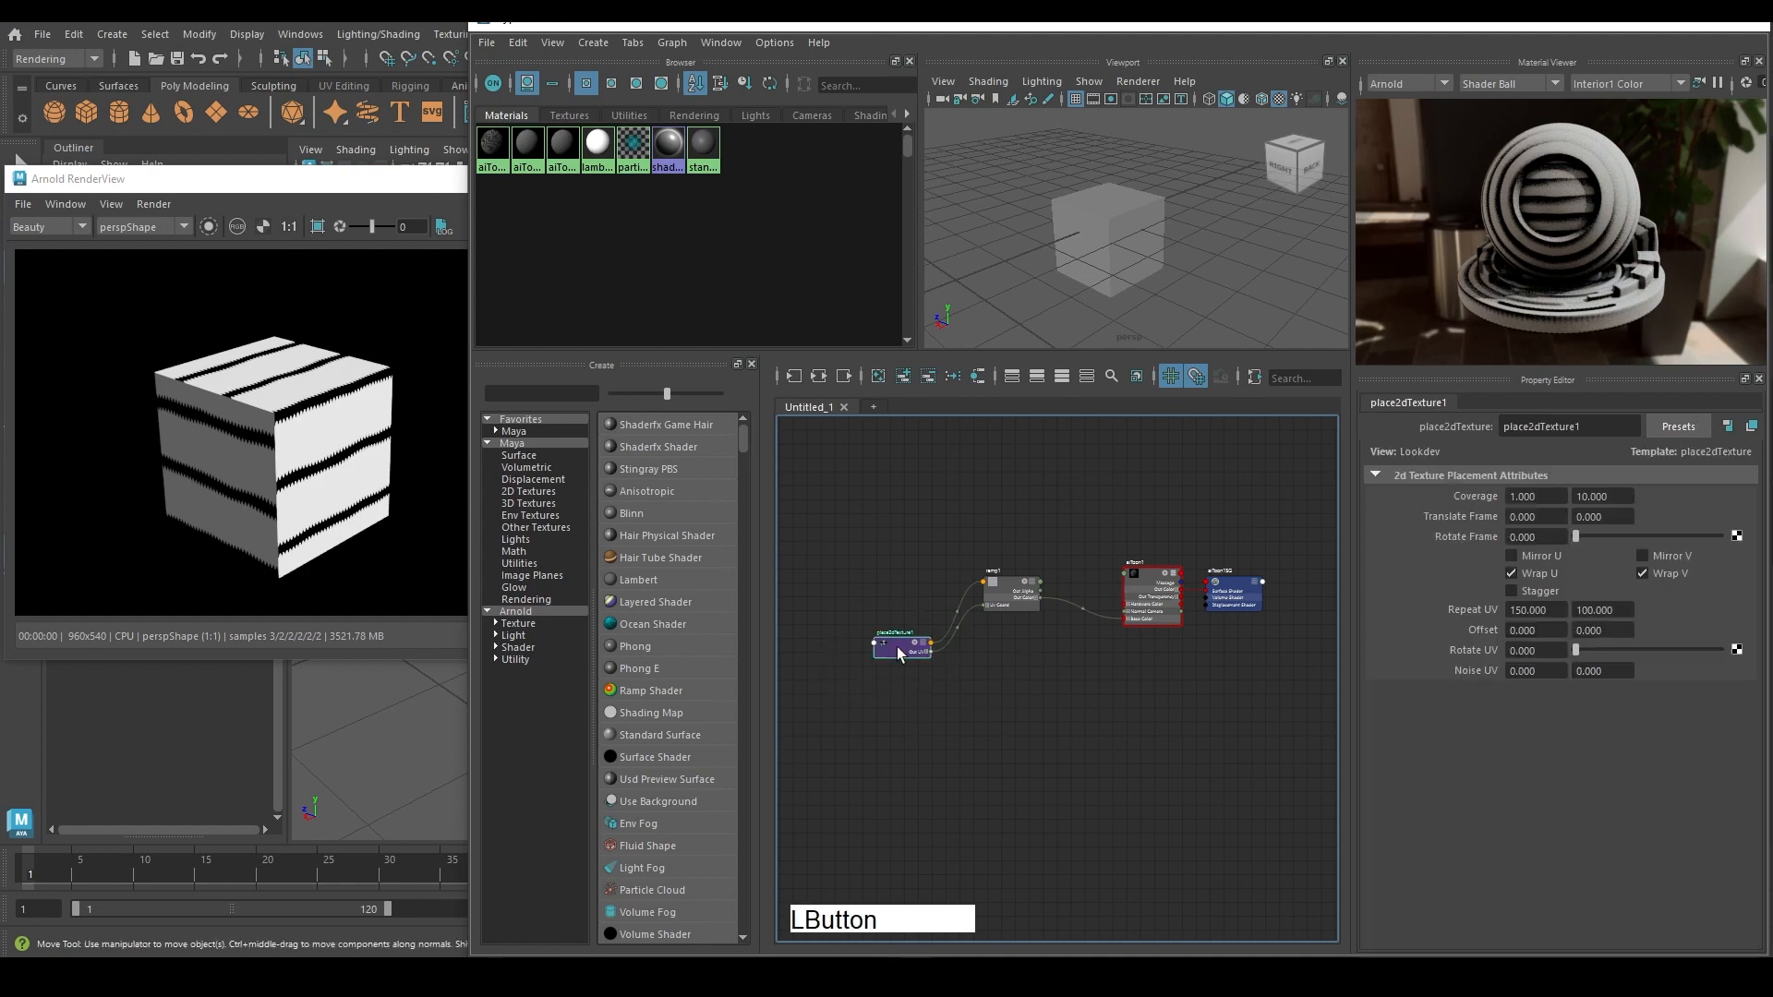
double_click(1553, 610)
text(10)
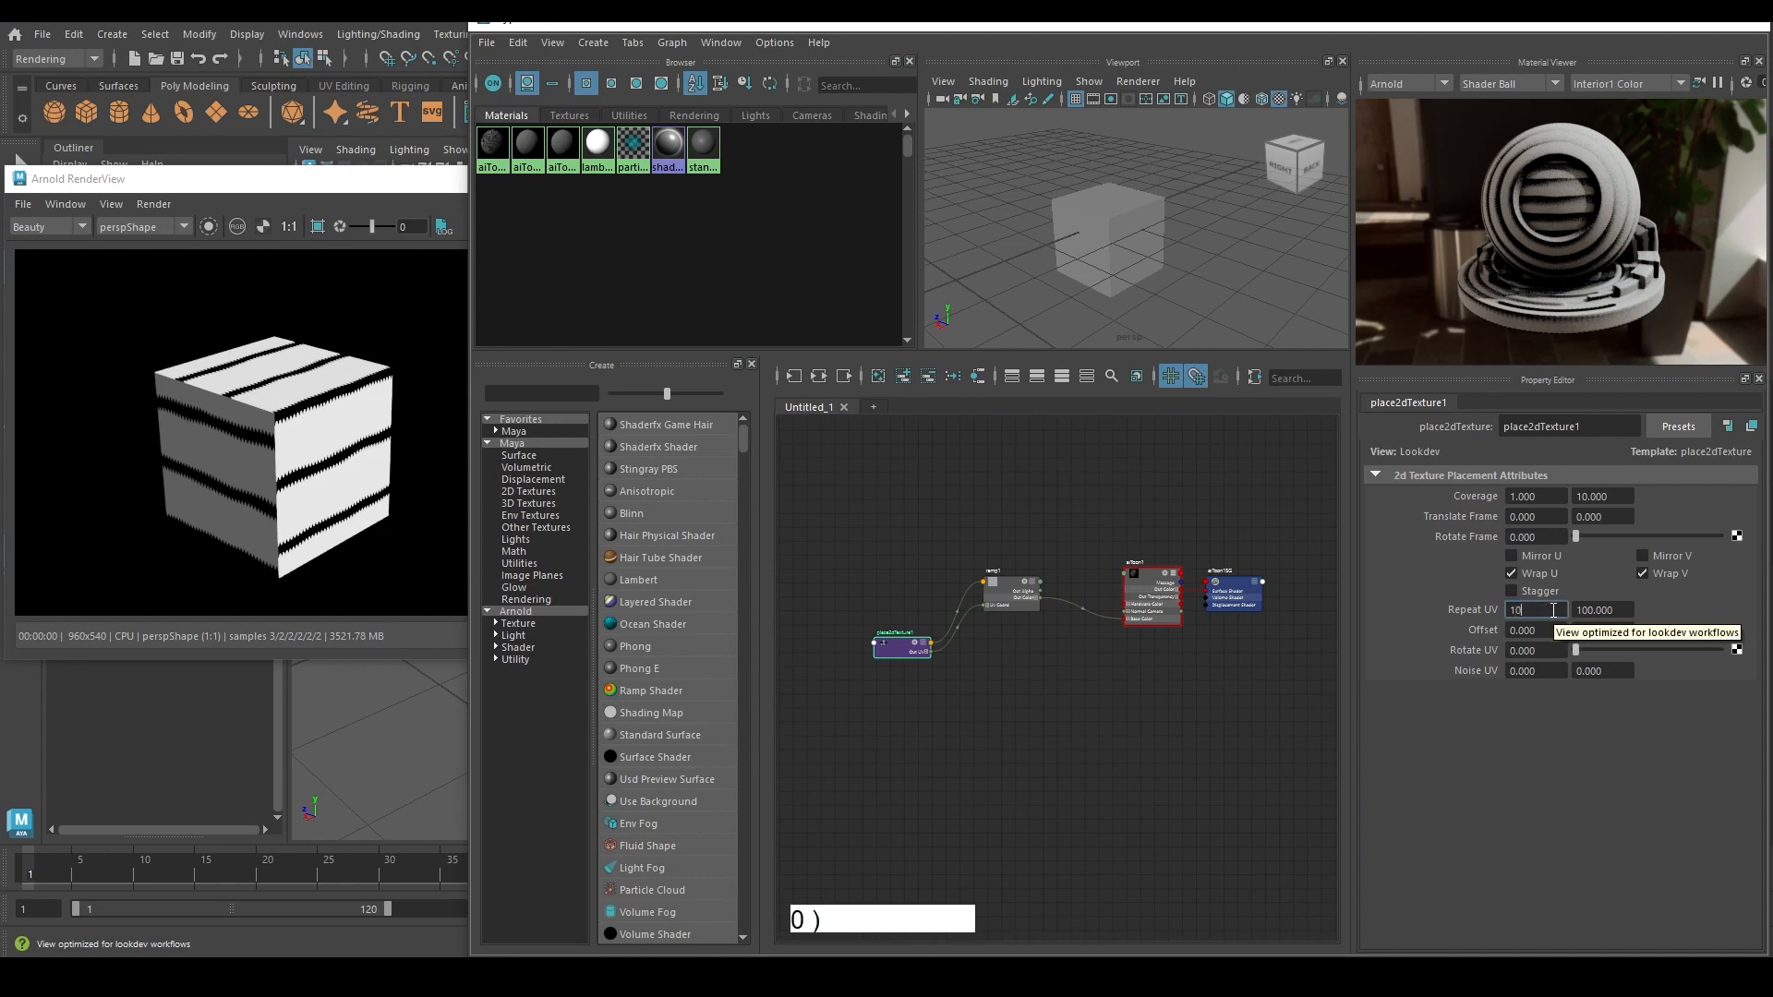
text(0)
key(KP_Enter)
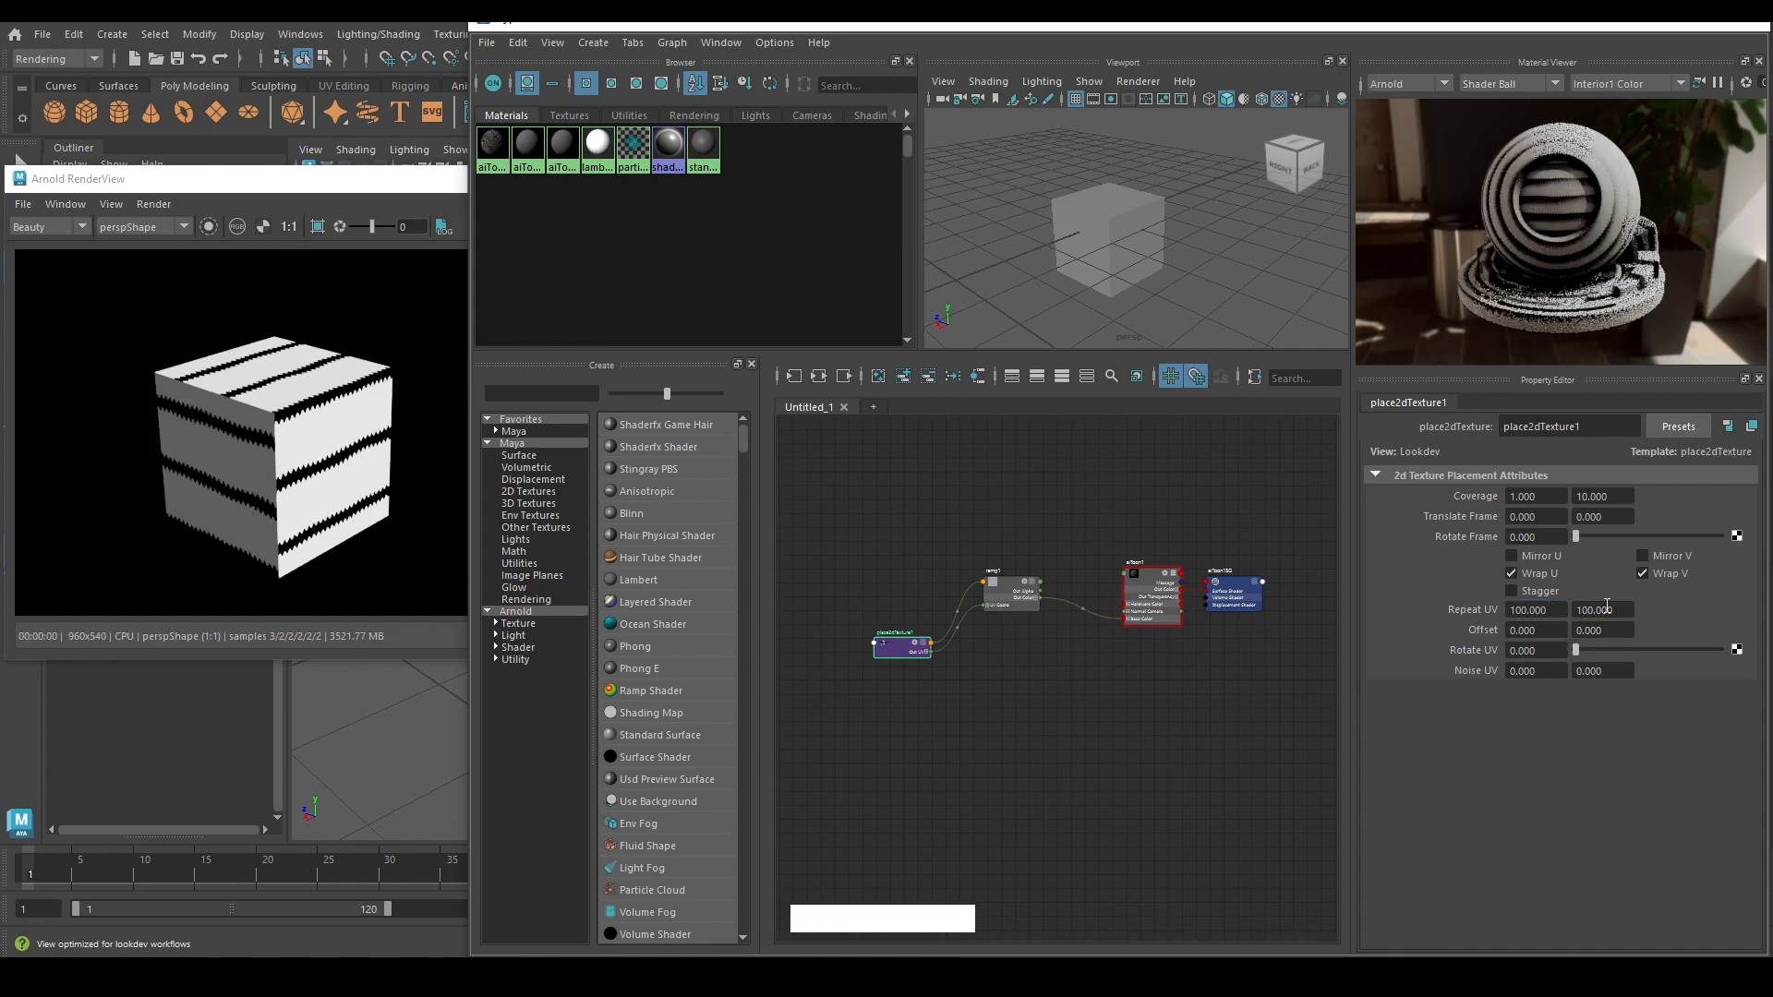
click(1616, 611)
double_click(1616, 611)
text(15)
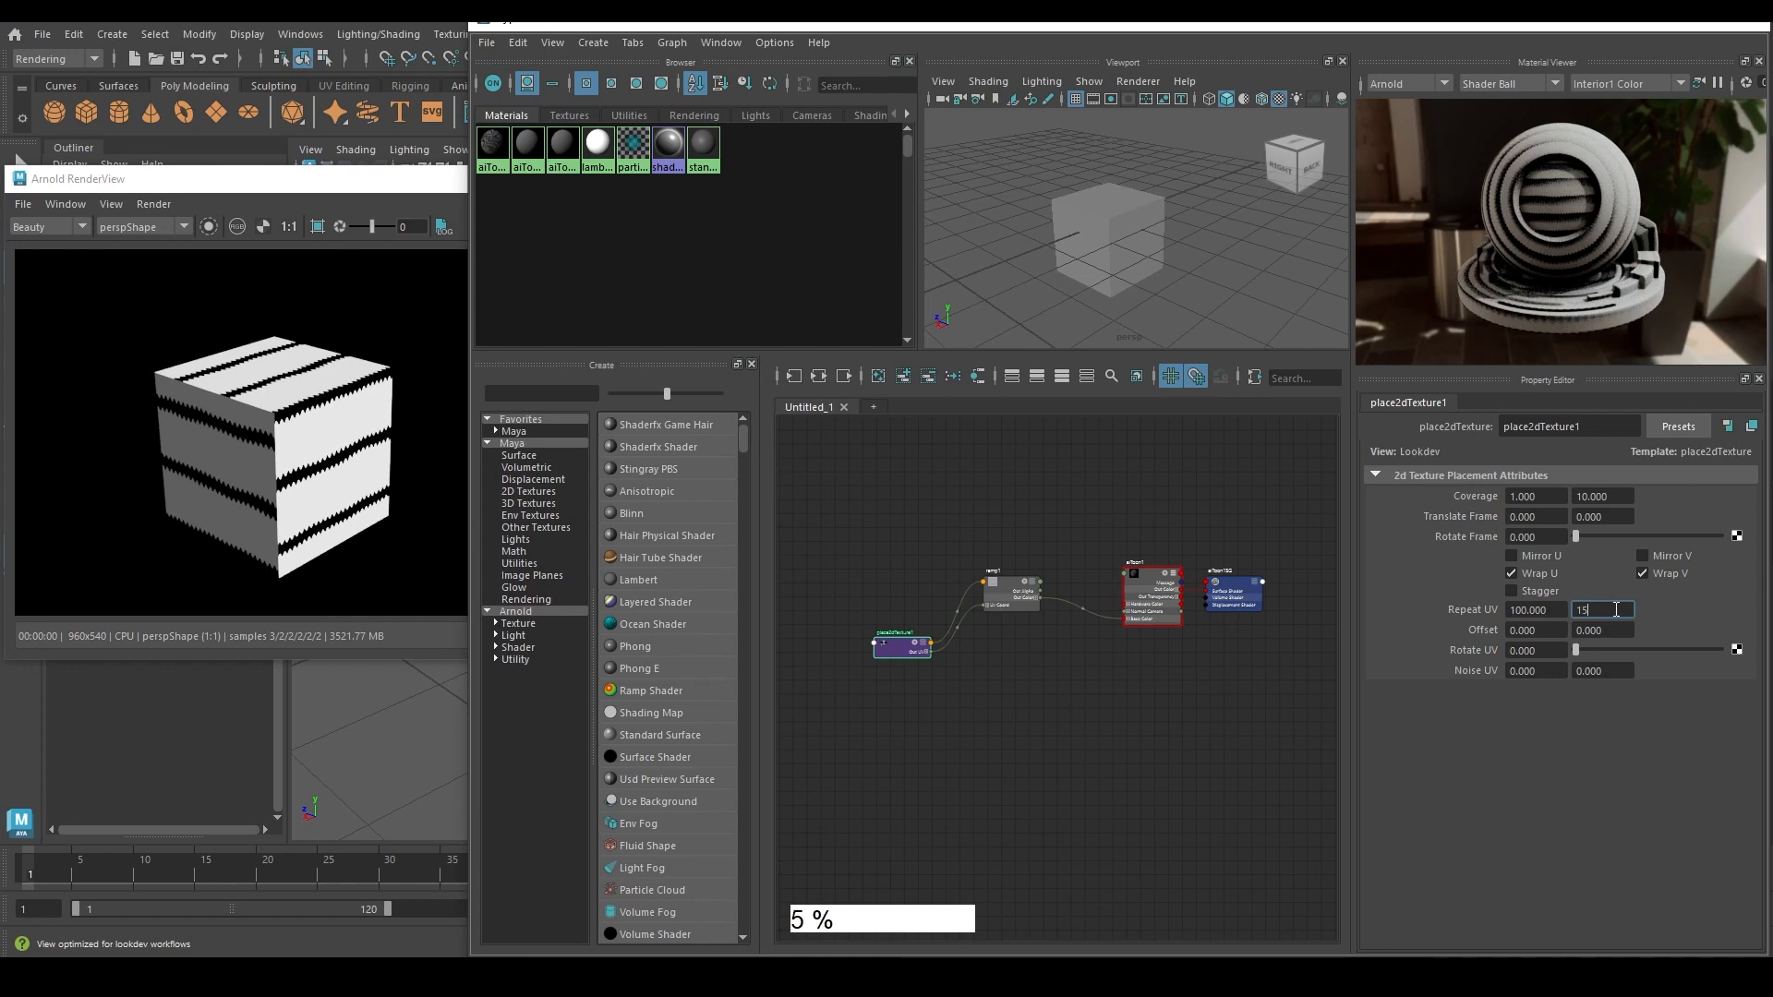
key(KP_Enter)
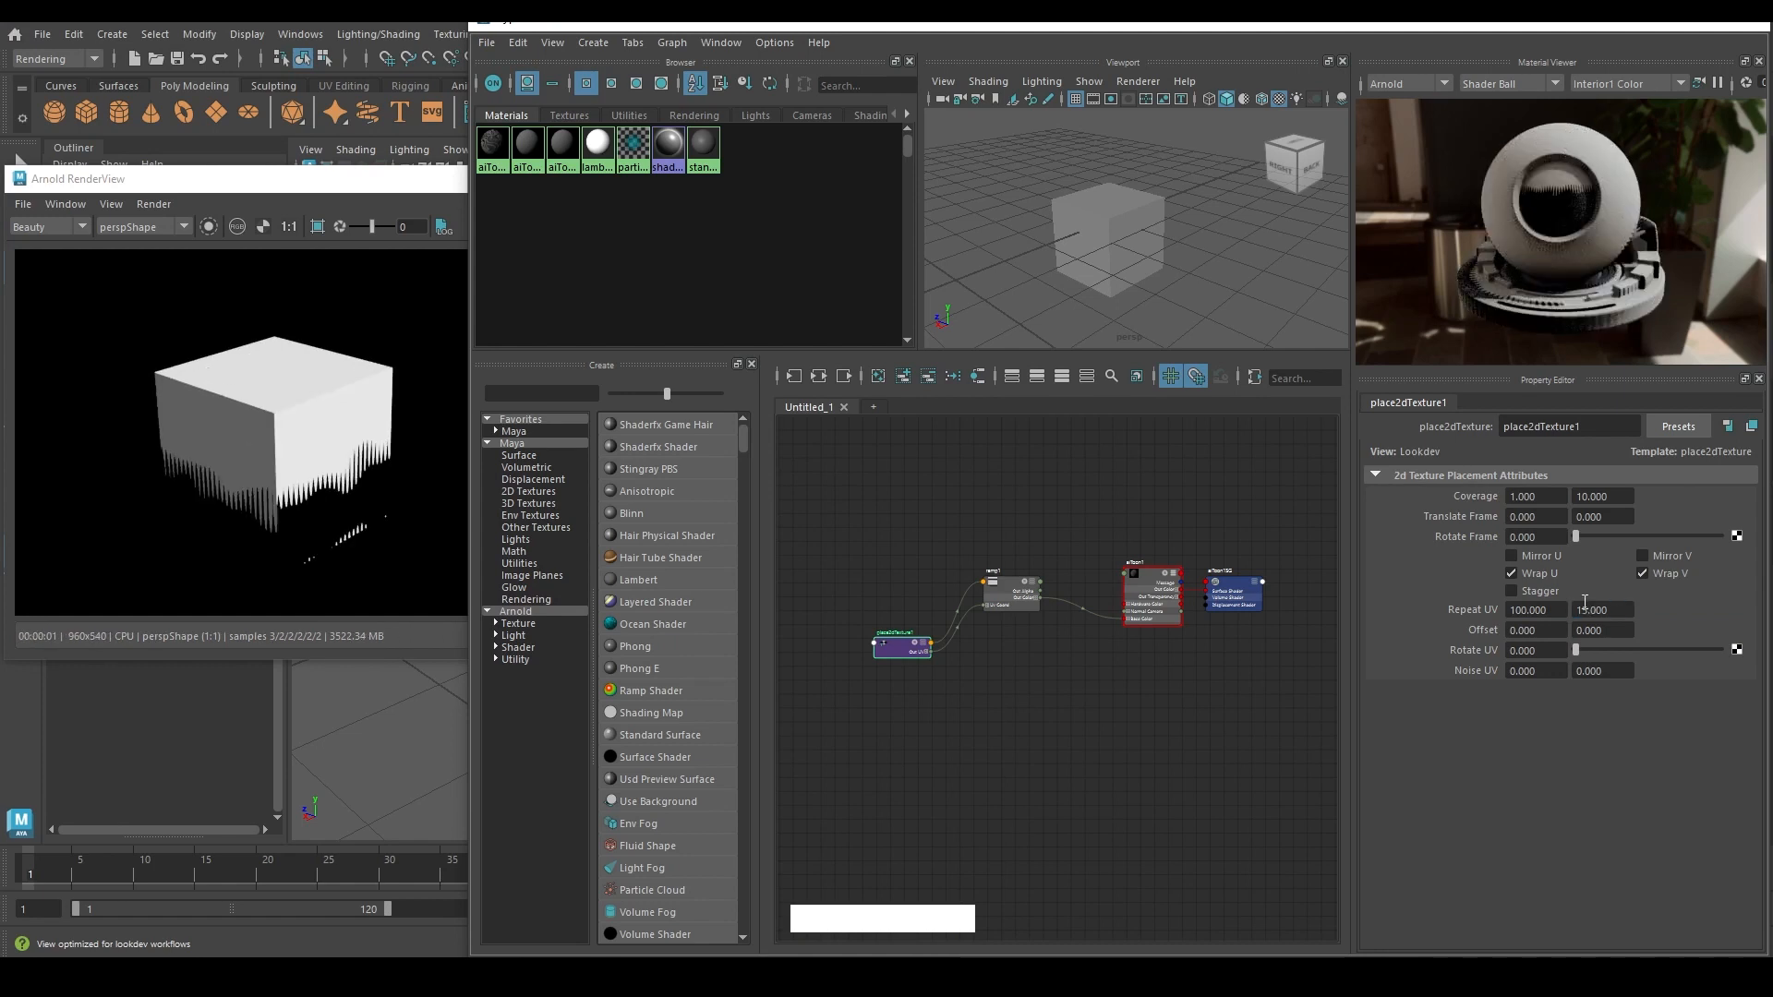
Step: Set the Rotate Frame of place2dTexture1 to 45
click(1537, 536)
text(45)
key(KP_Enter)
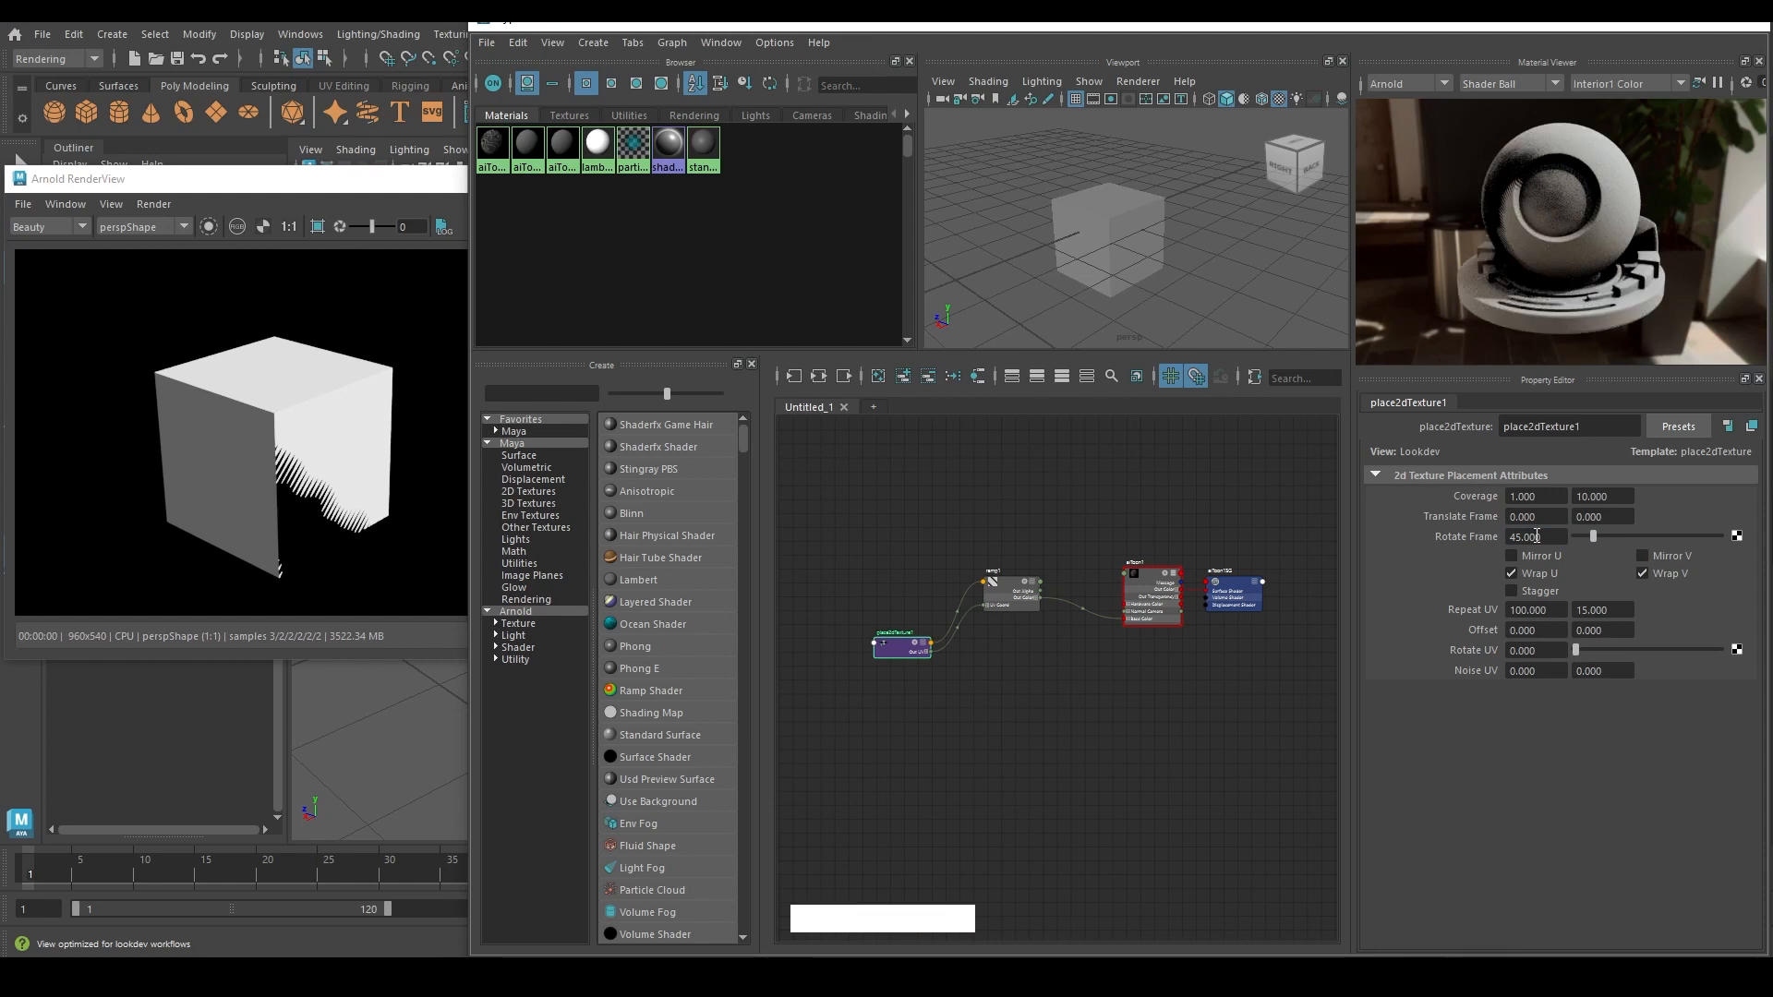
Step: Set the position of ramp1's white color entry to 0.3
click(1011, 586)
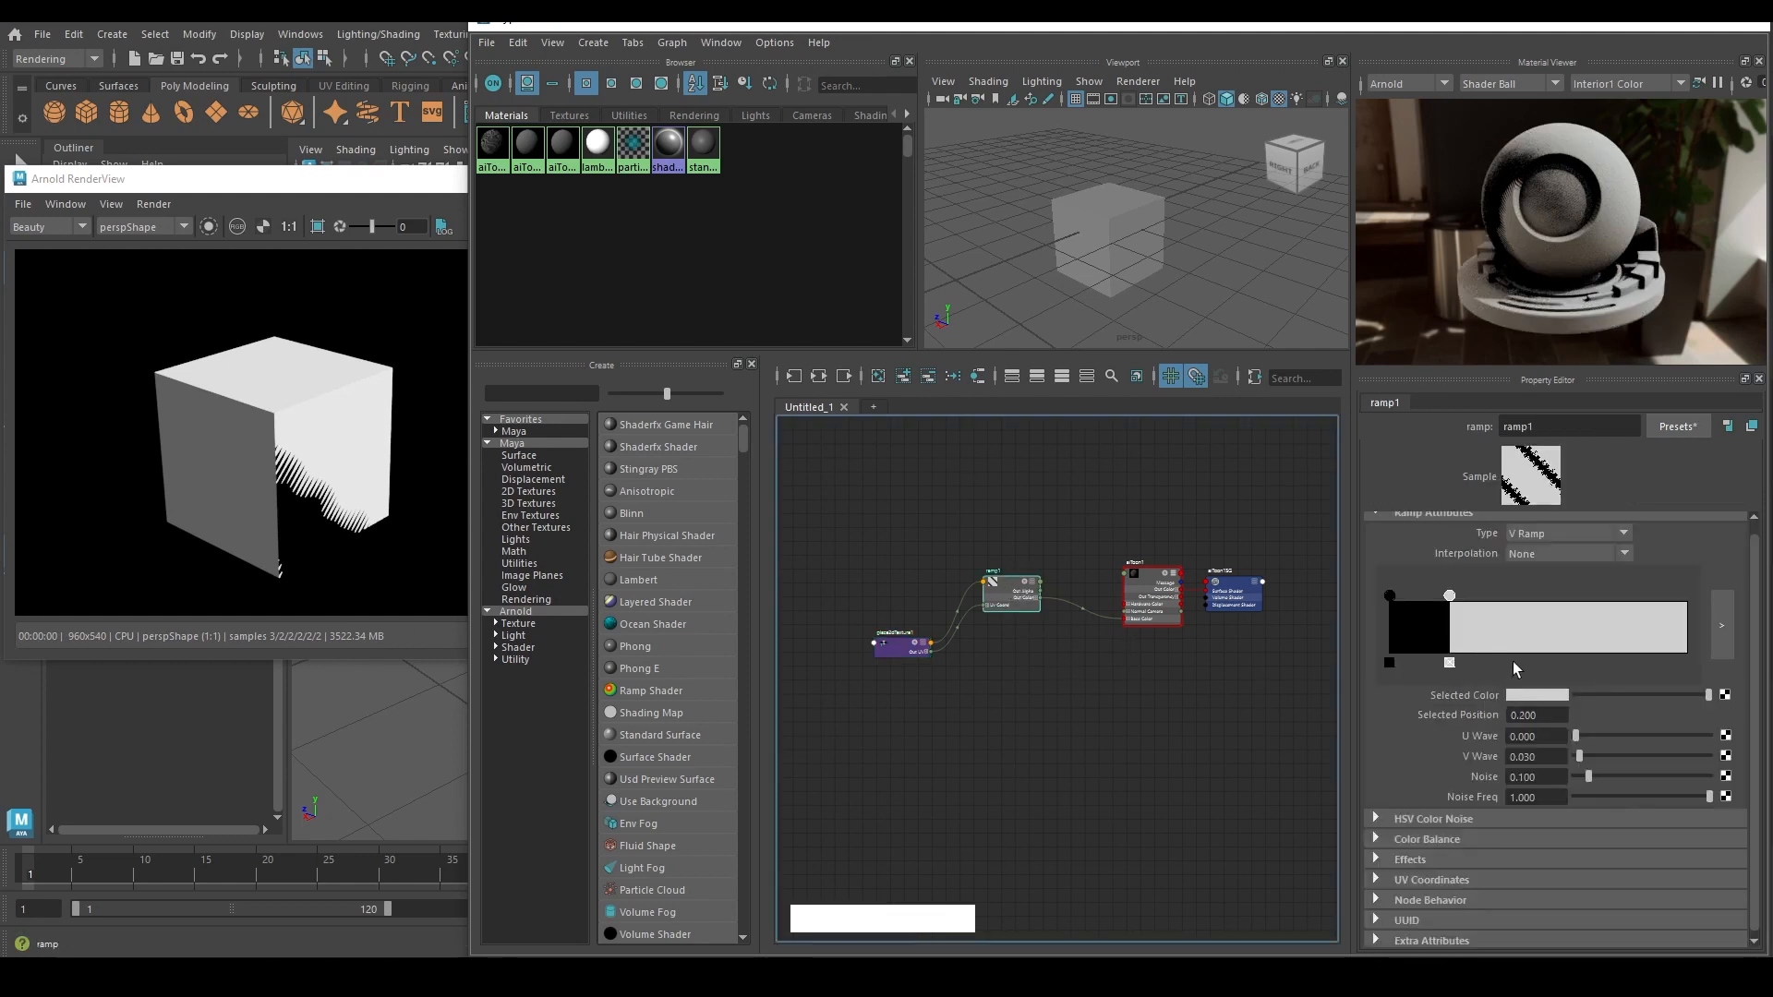
click(1449, 595)
ctrl+click(1450, 595)
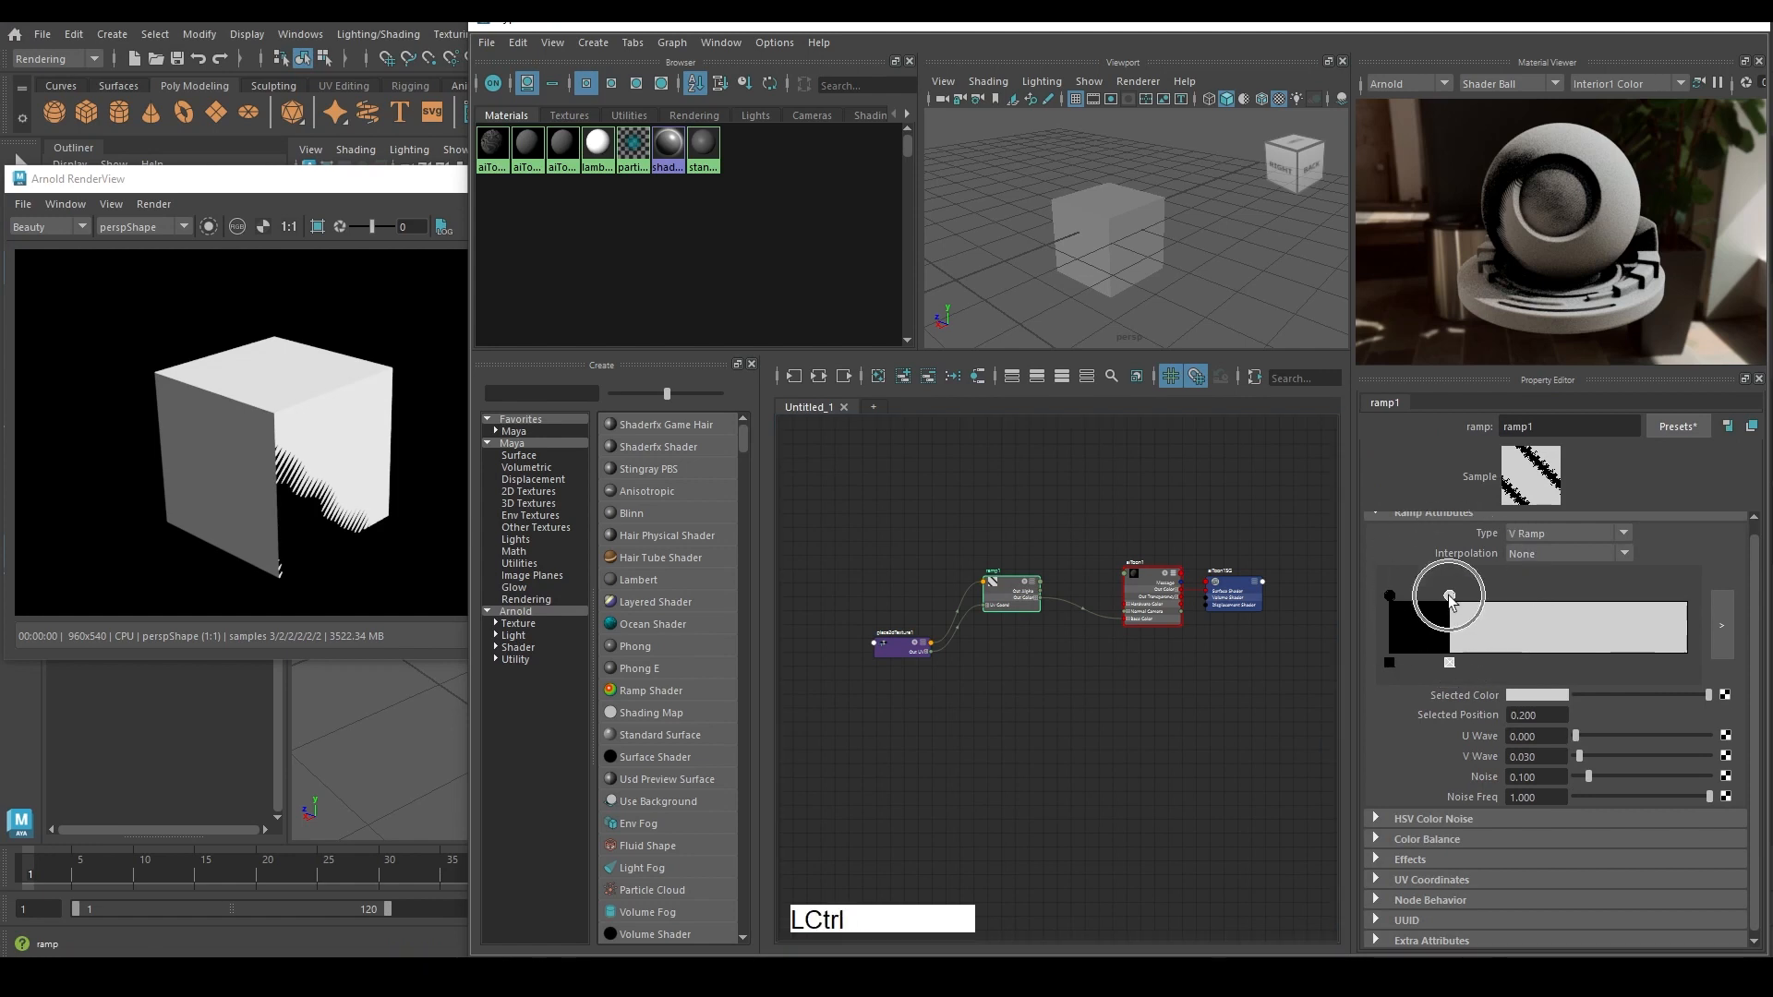
click(1551, 716)
double_click(1551, 716)
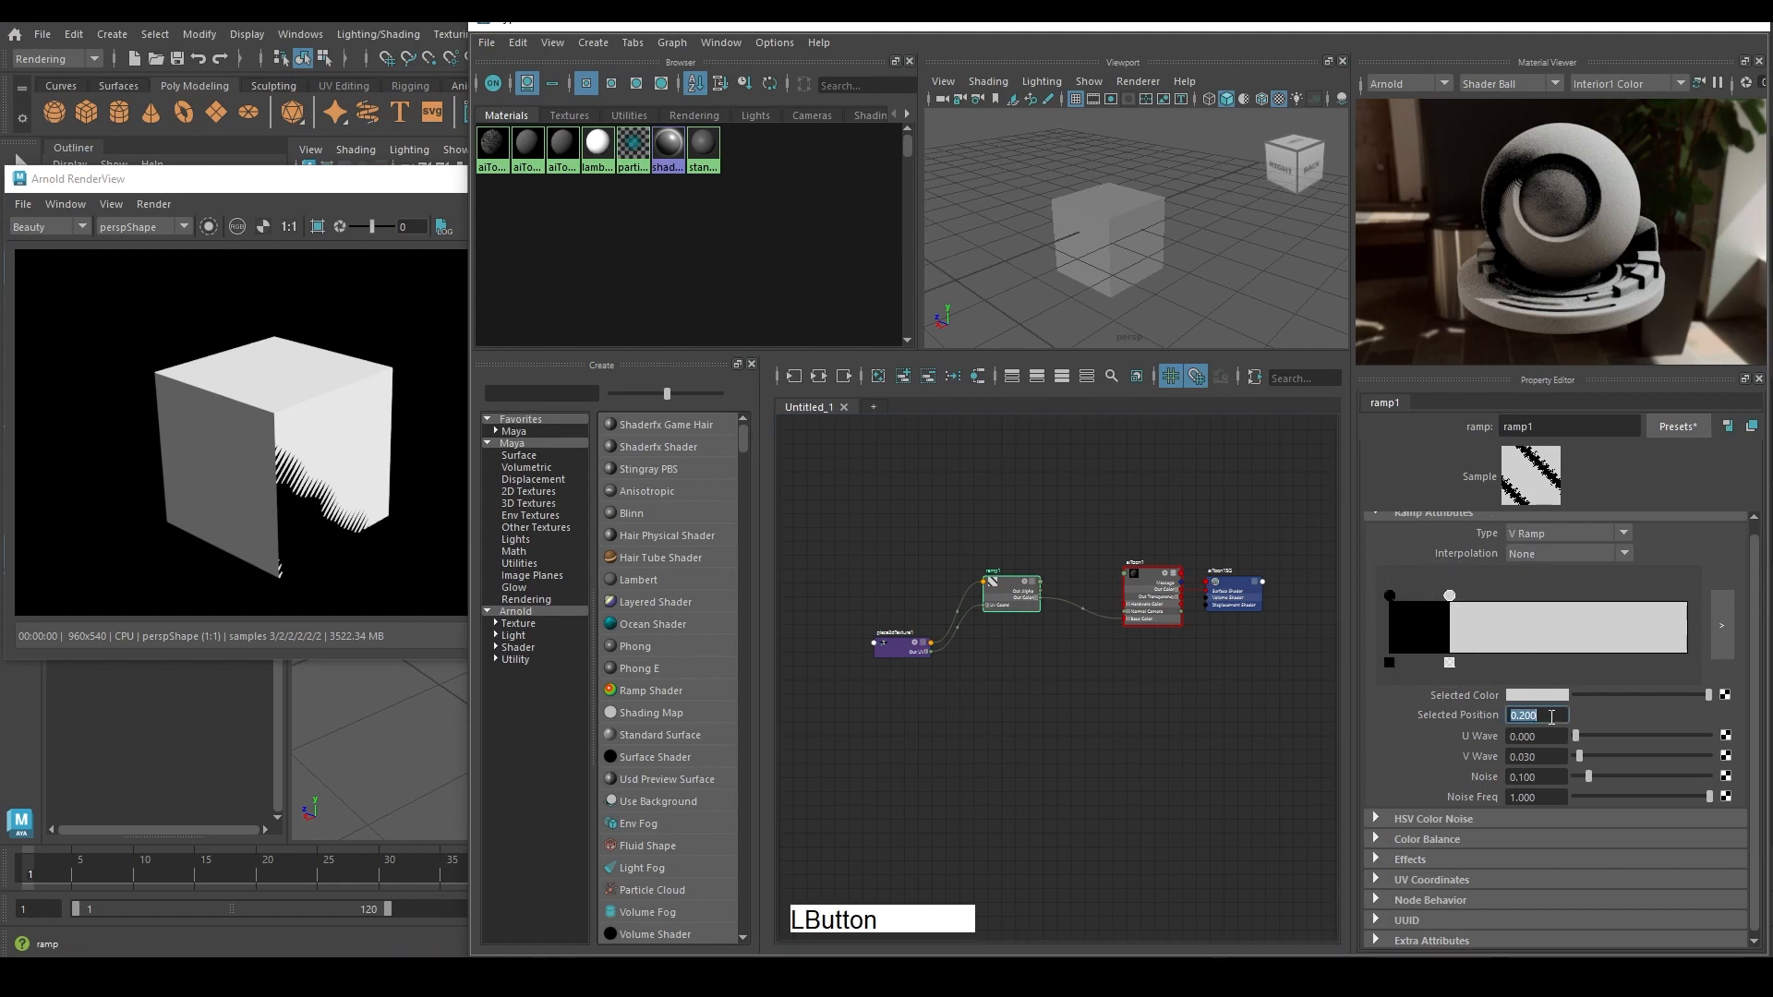
text(0.3)
key(Return)
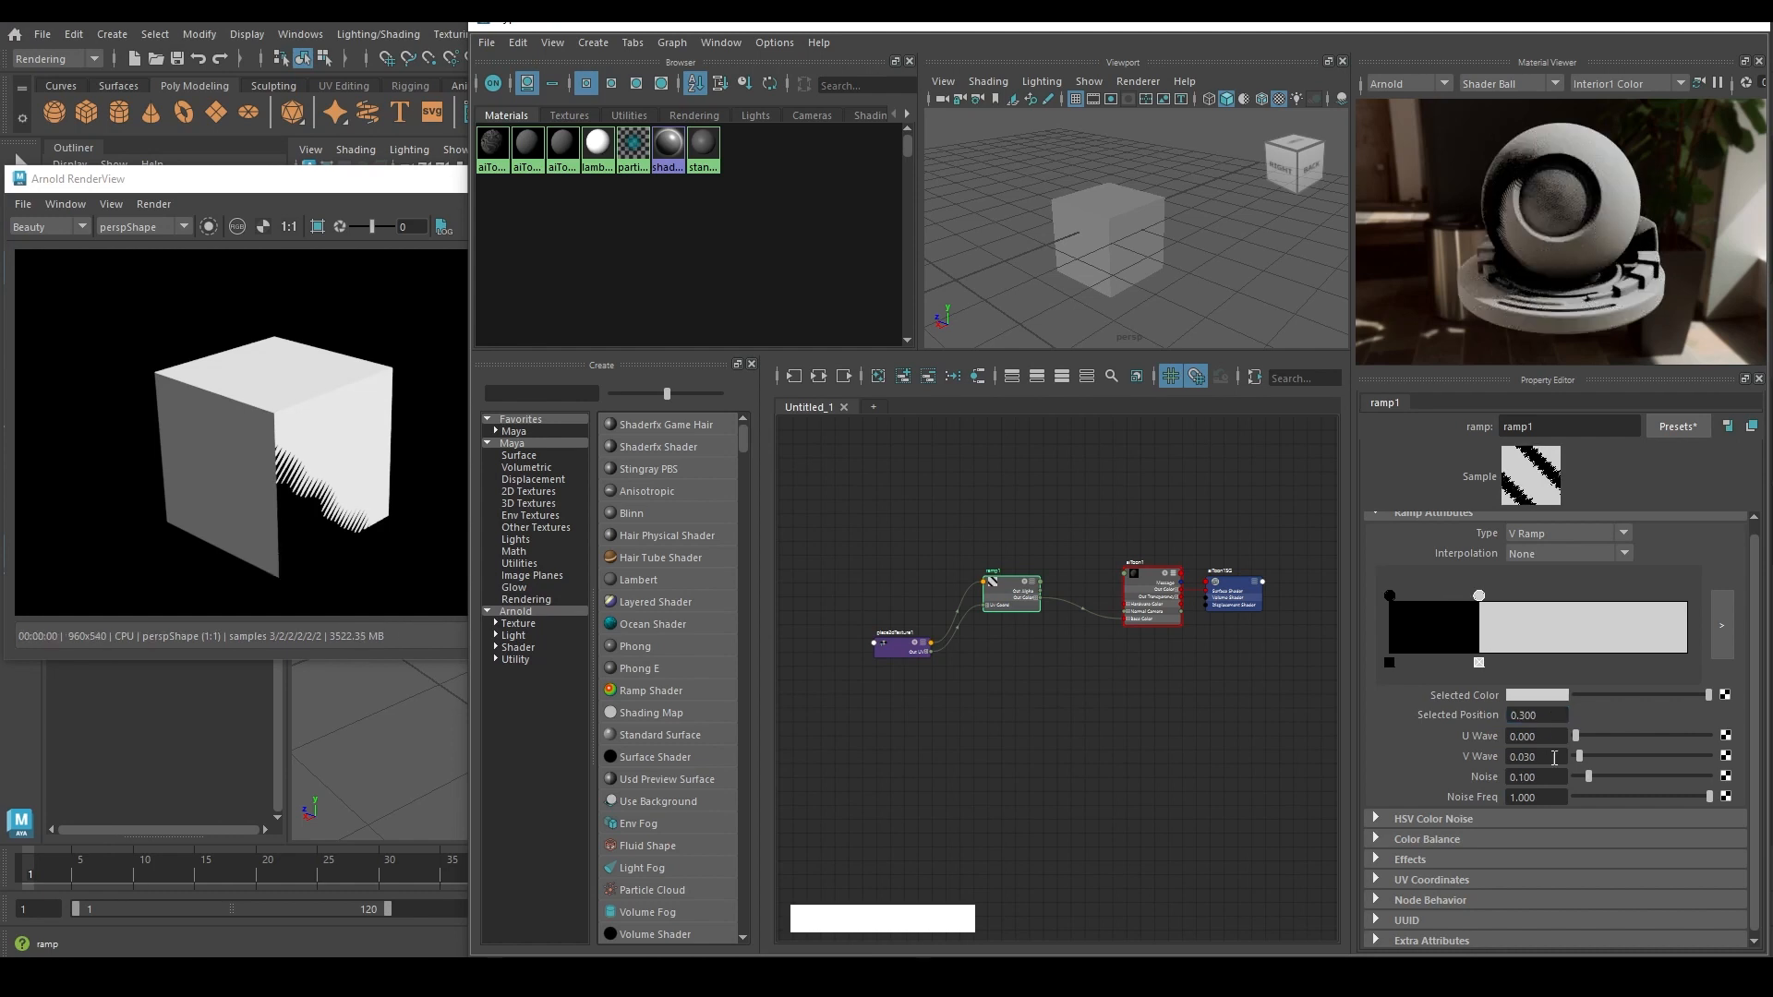
Step: Set ramp1's V Wave to 0.3
click(1554, 757)
double_click(1555, 757)
text(0.3)
key(Return)
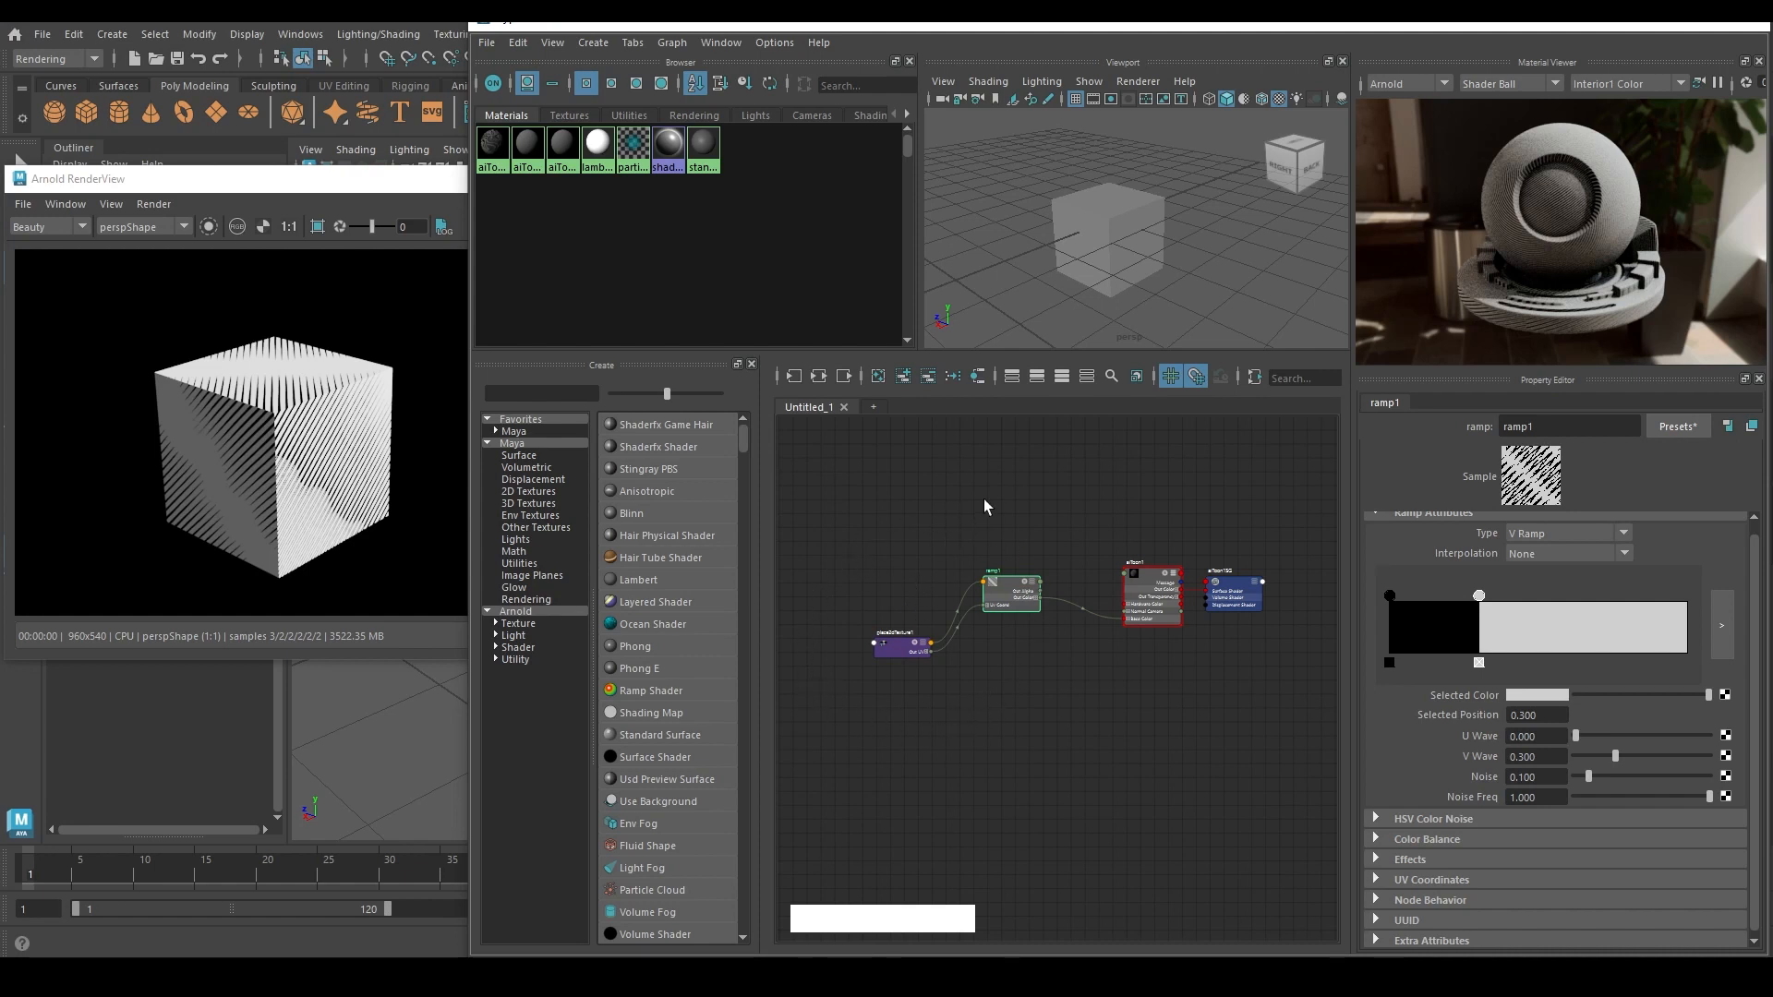
Step: Create a new ramp texture node above the existing ramp1 network
key(Tab)
text(ramp)
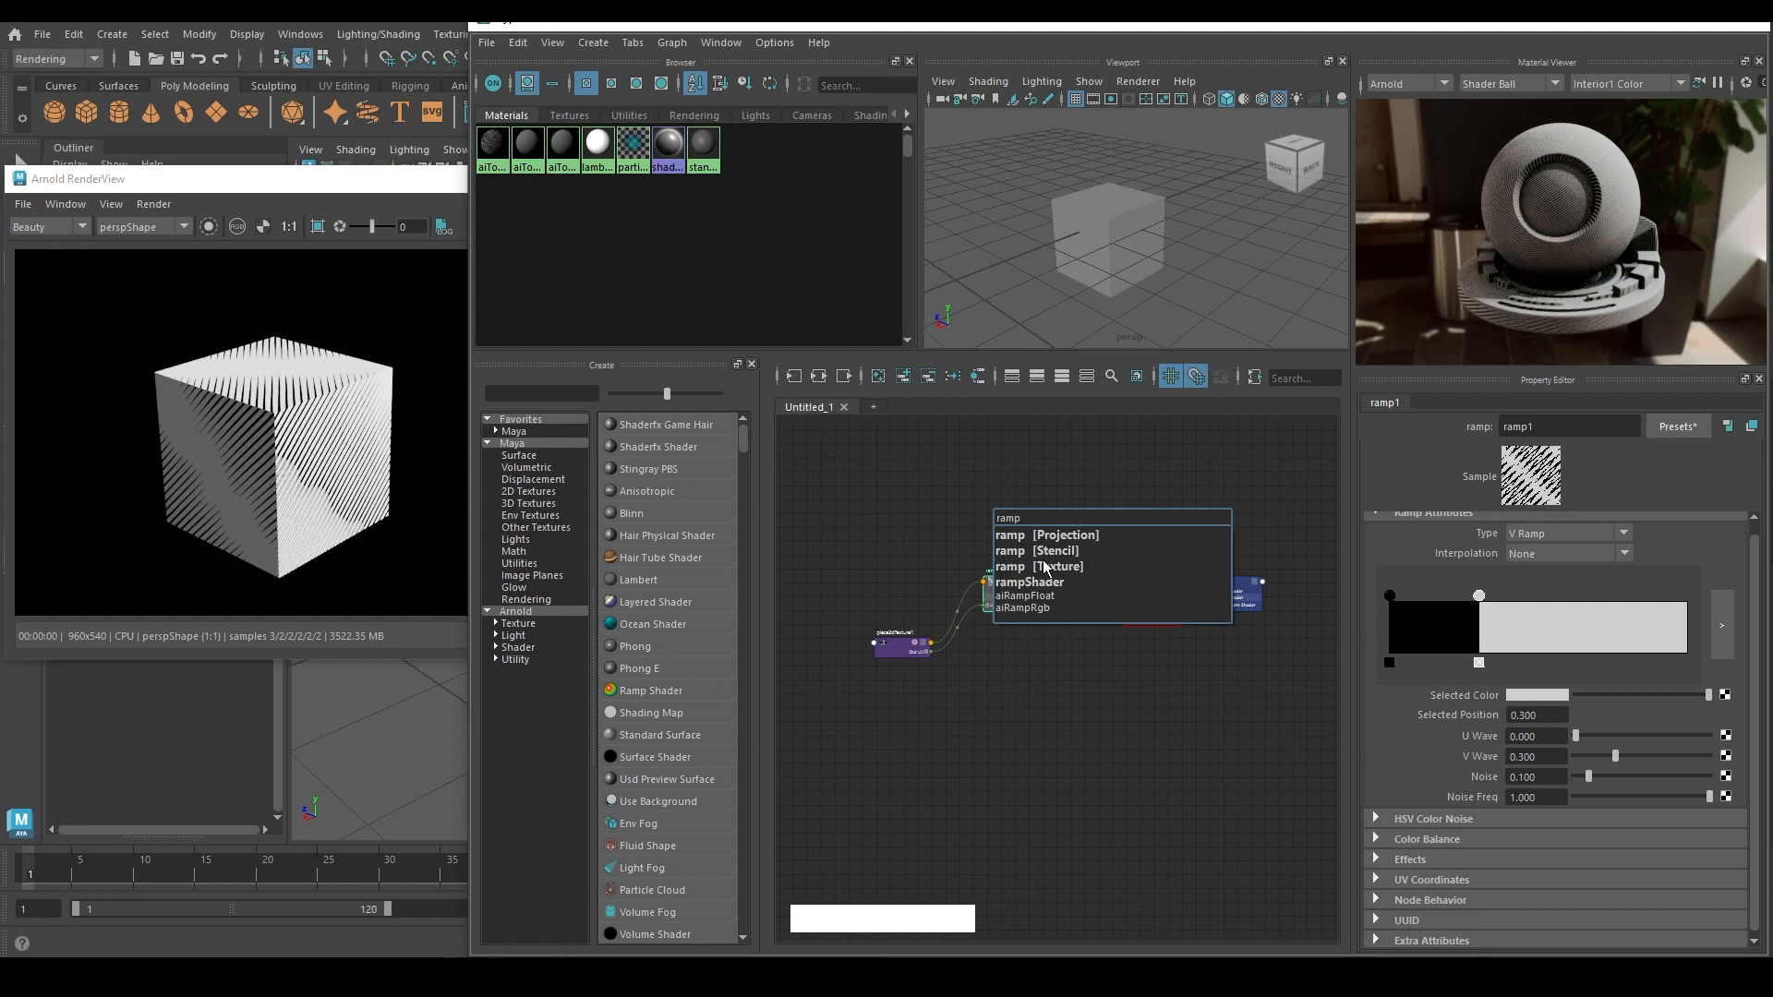
key(ctrl)
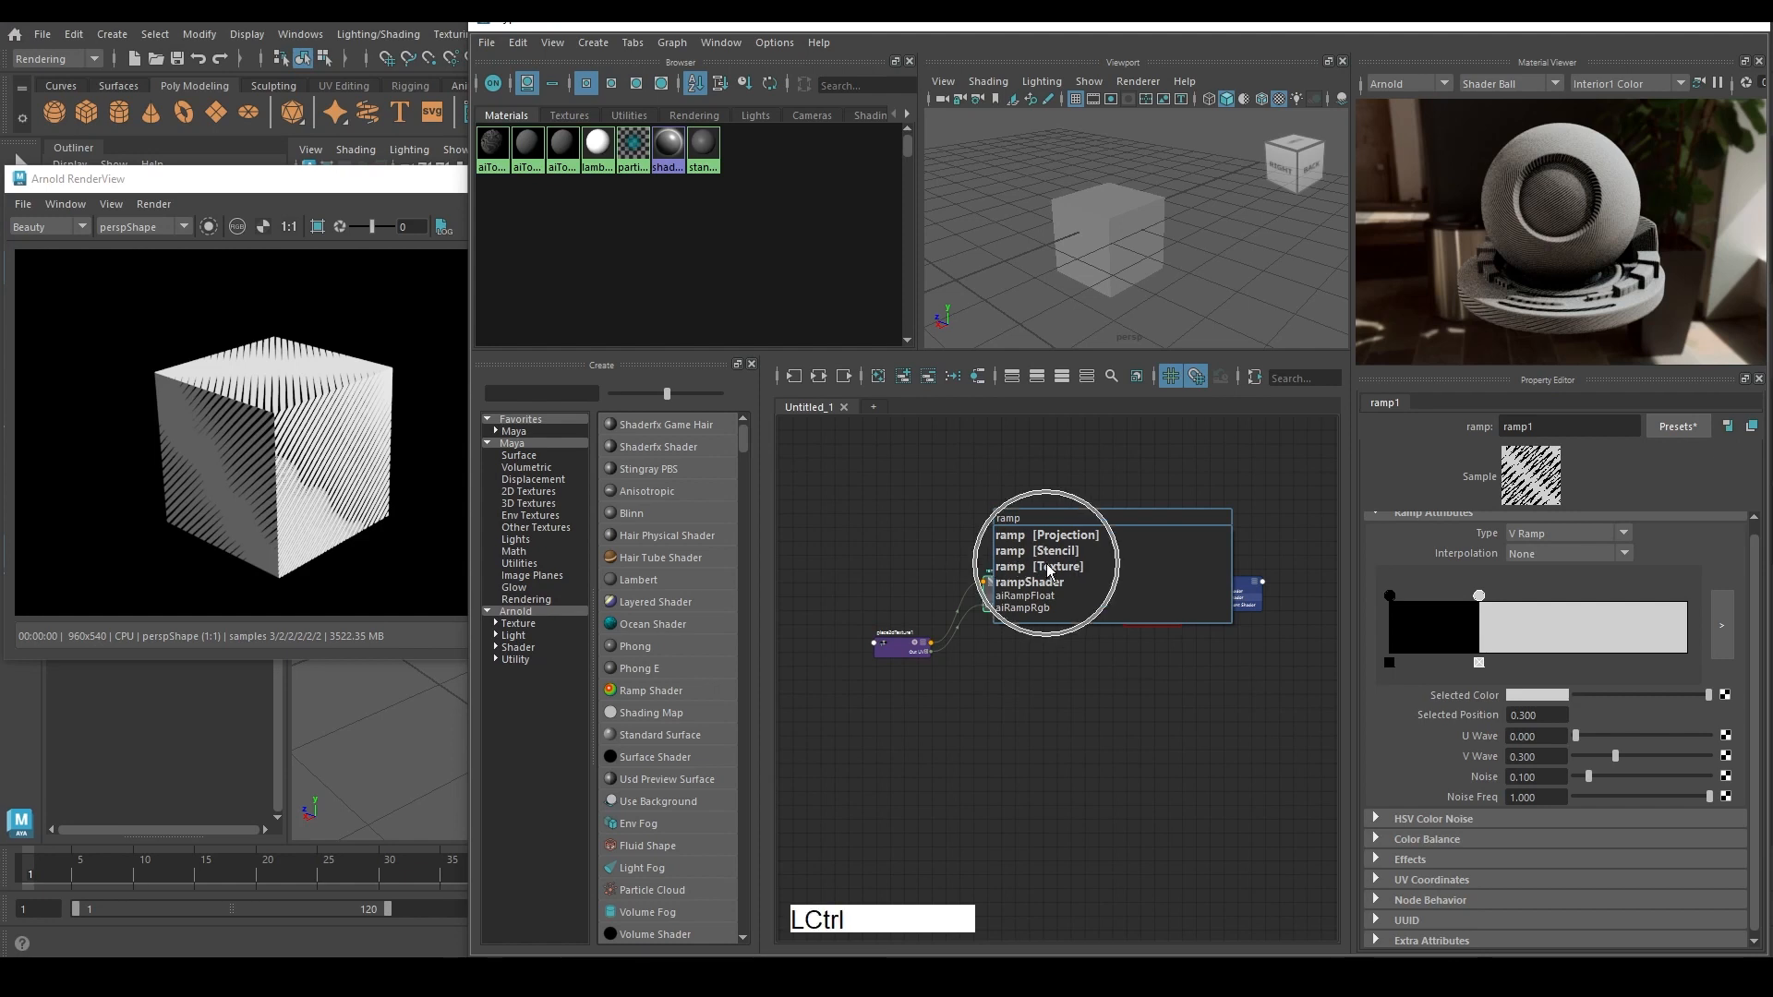
click(1045, 563)
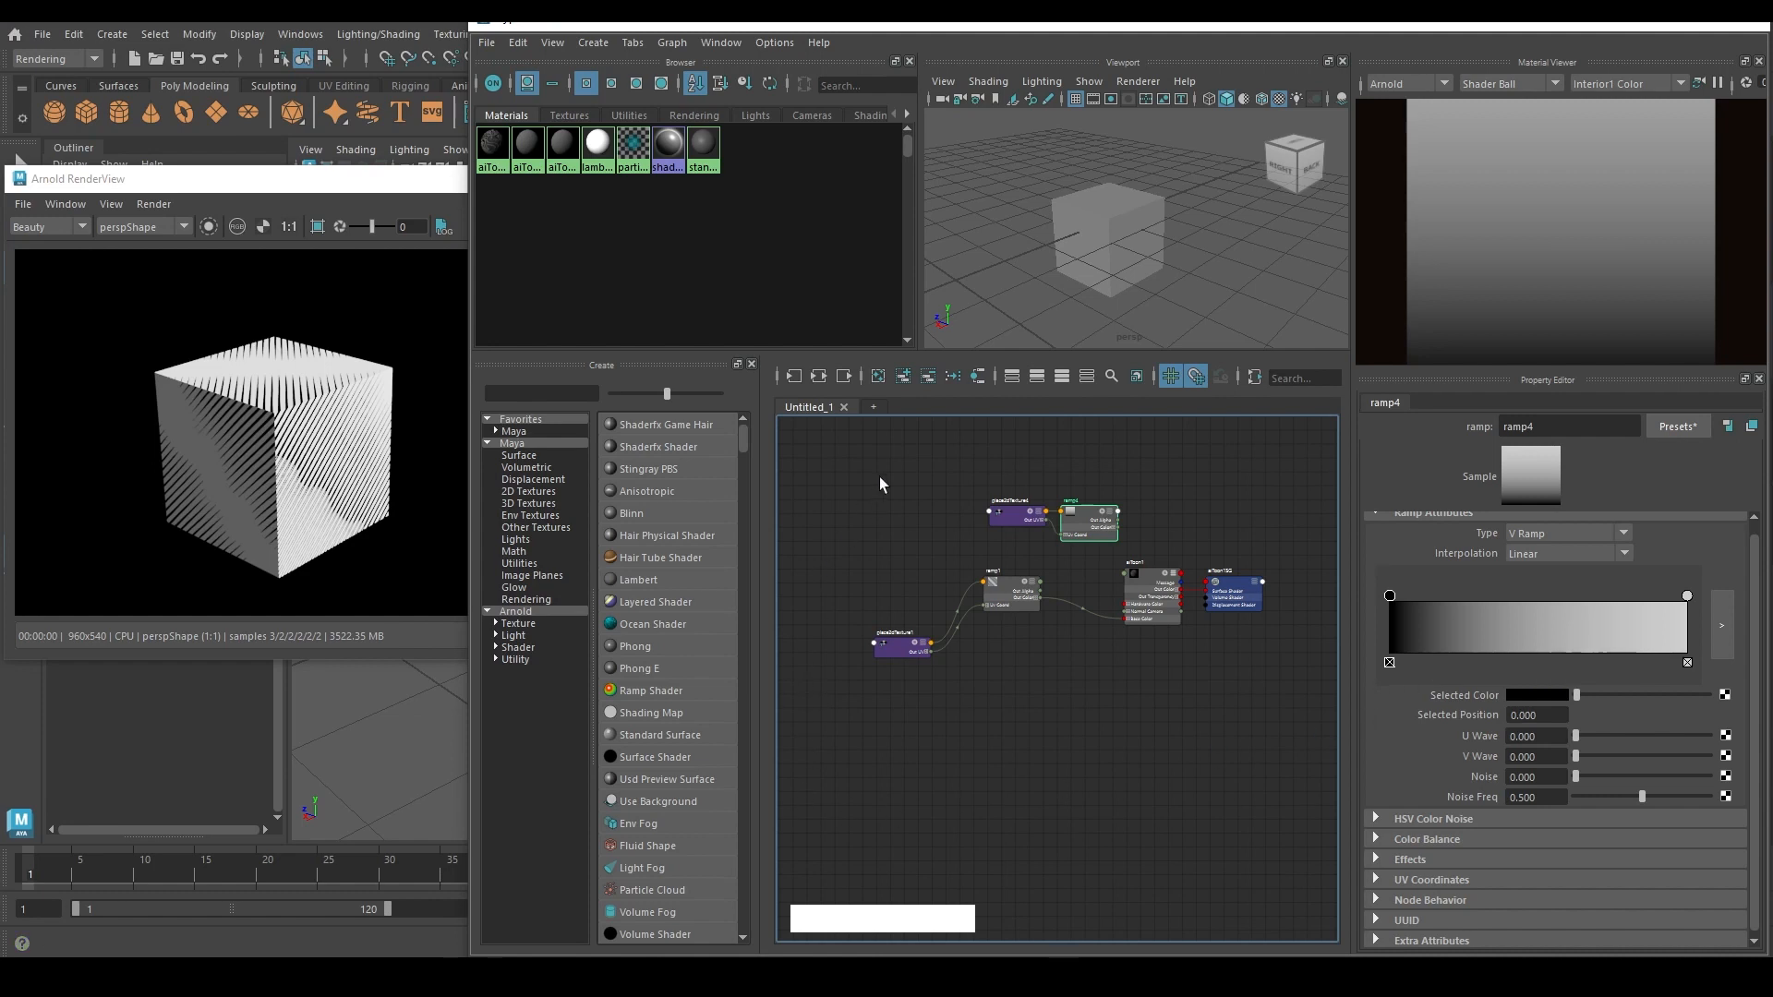
Step: Create an aiToon shader and place it with its shading group beside the new ramp node, on its output side
key(Tab)
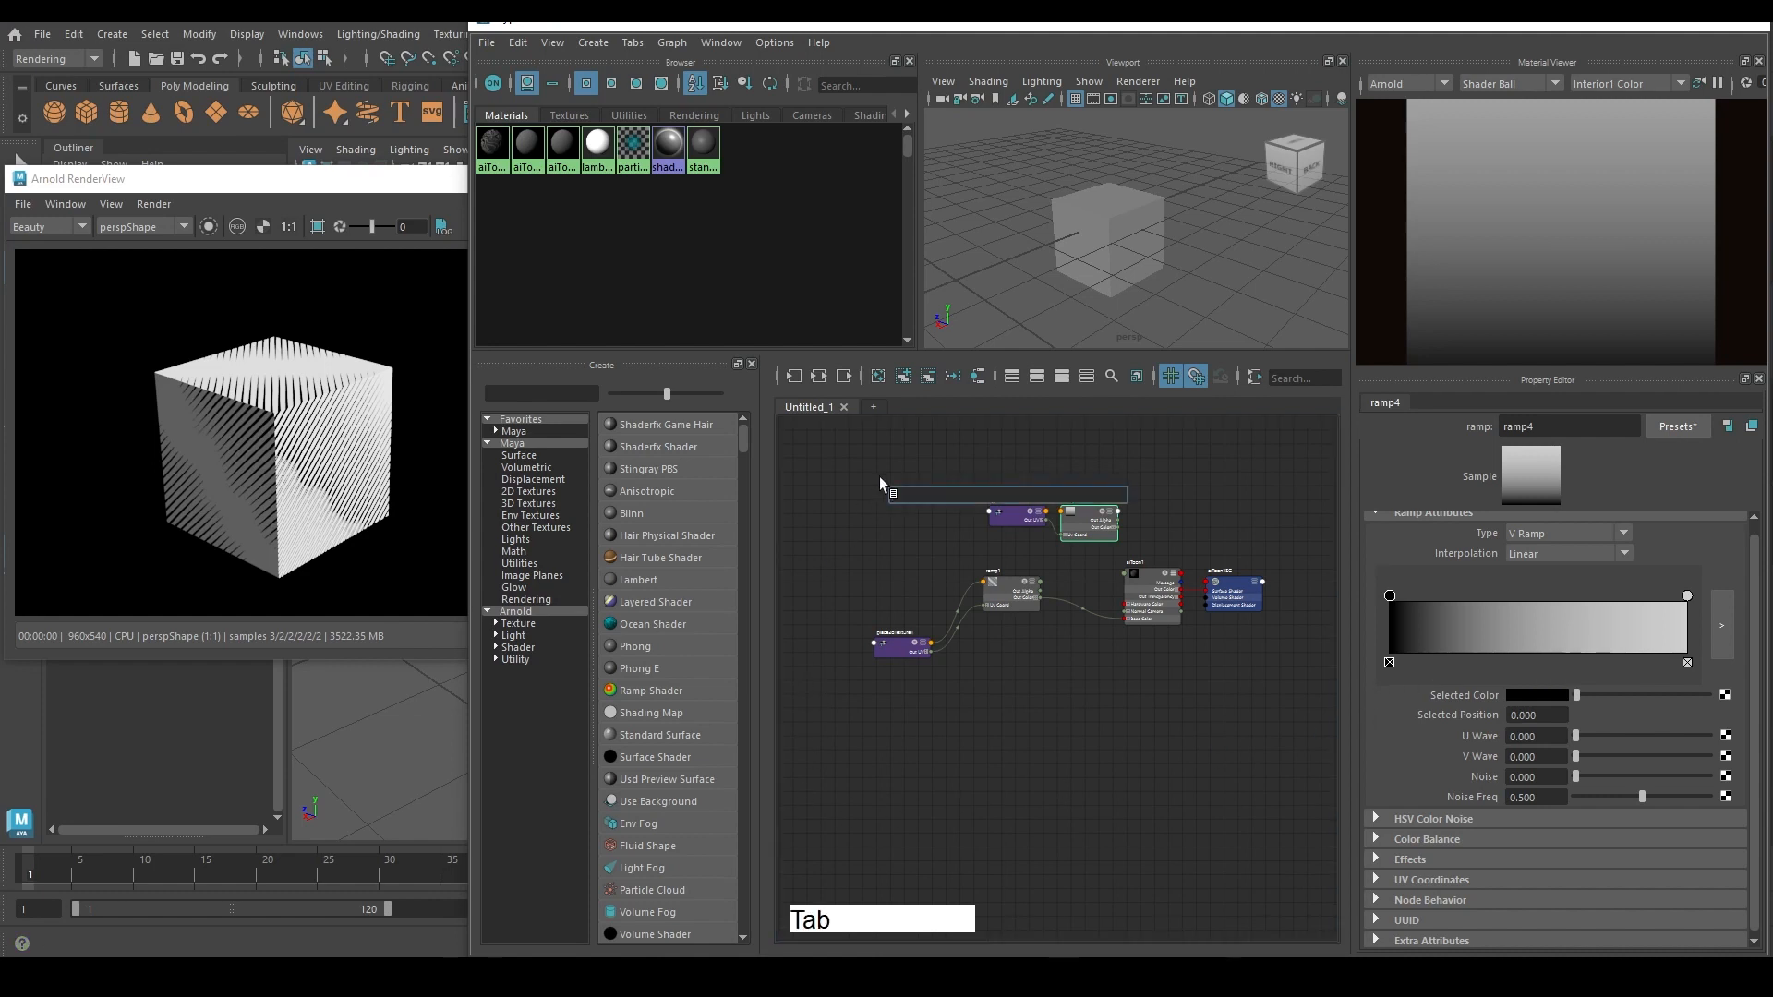
text(aito)
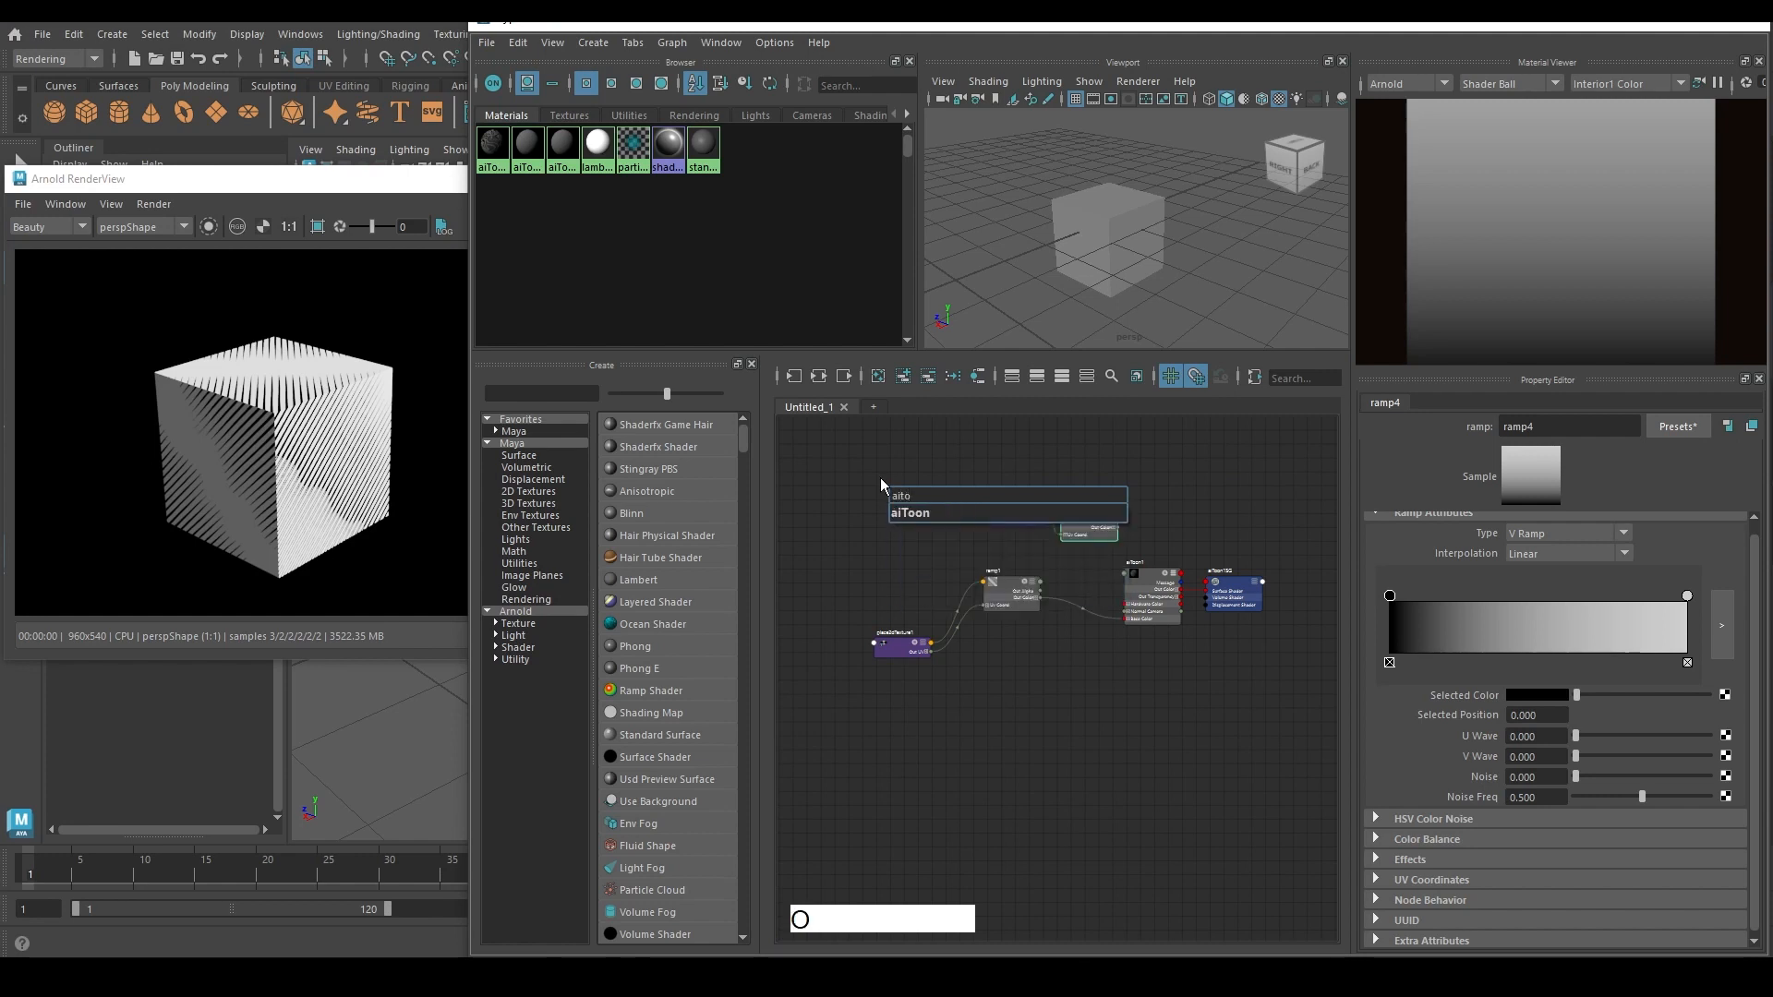
click(909, 513)
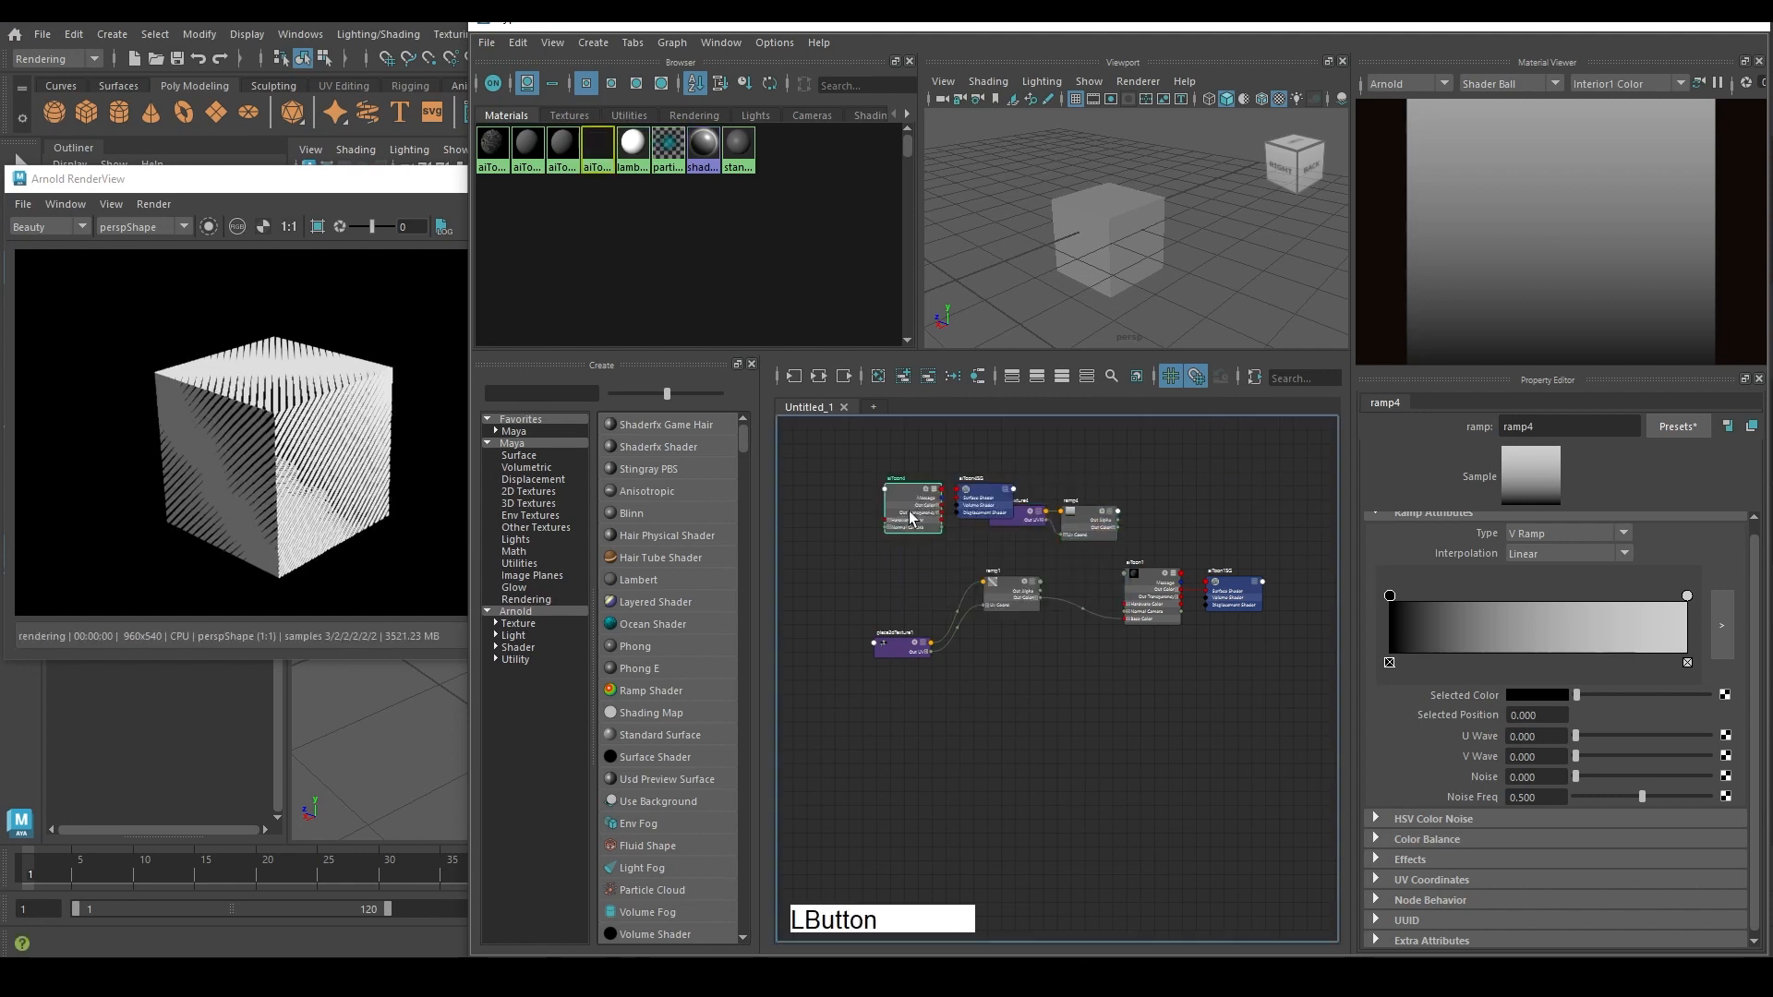
shift+click(988, 496)
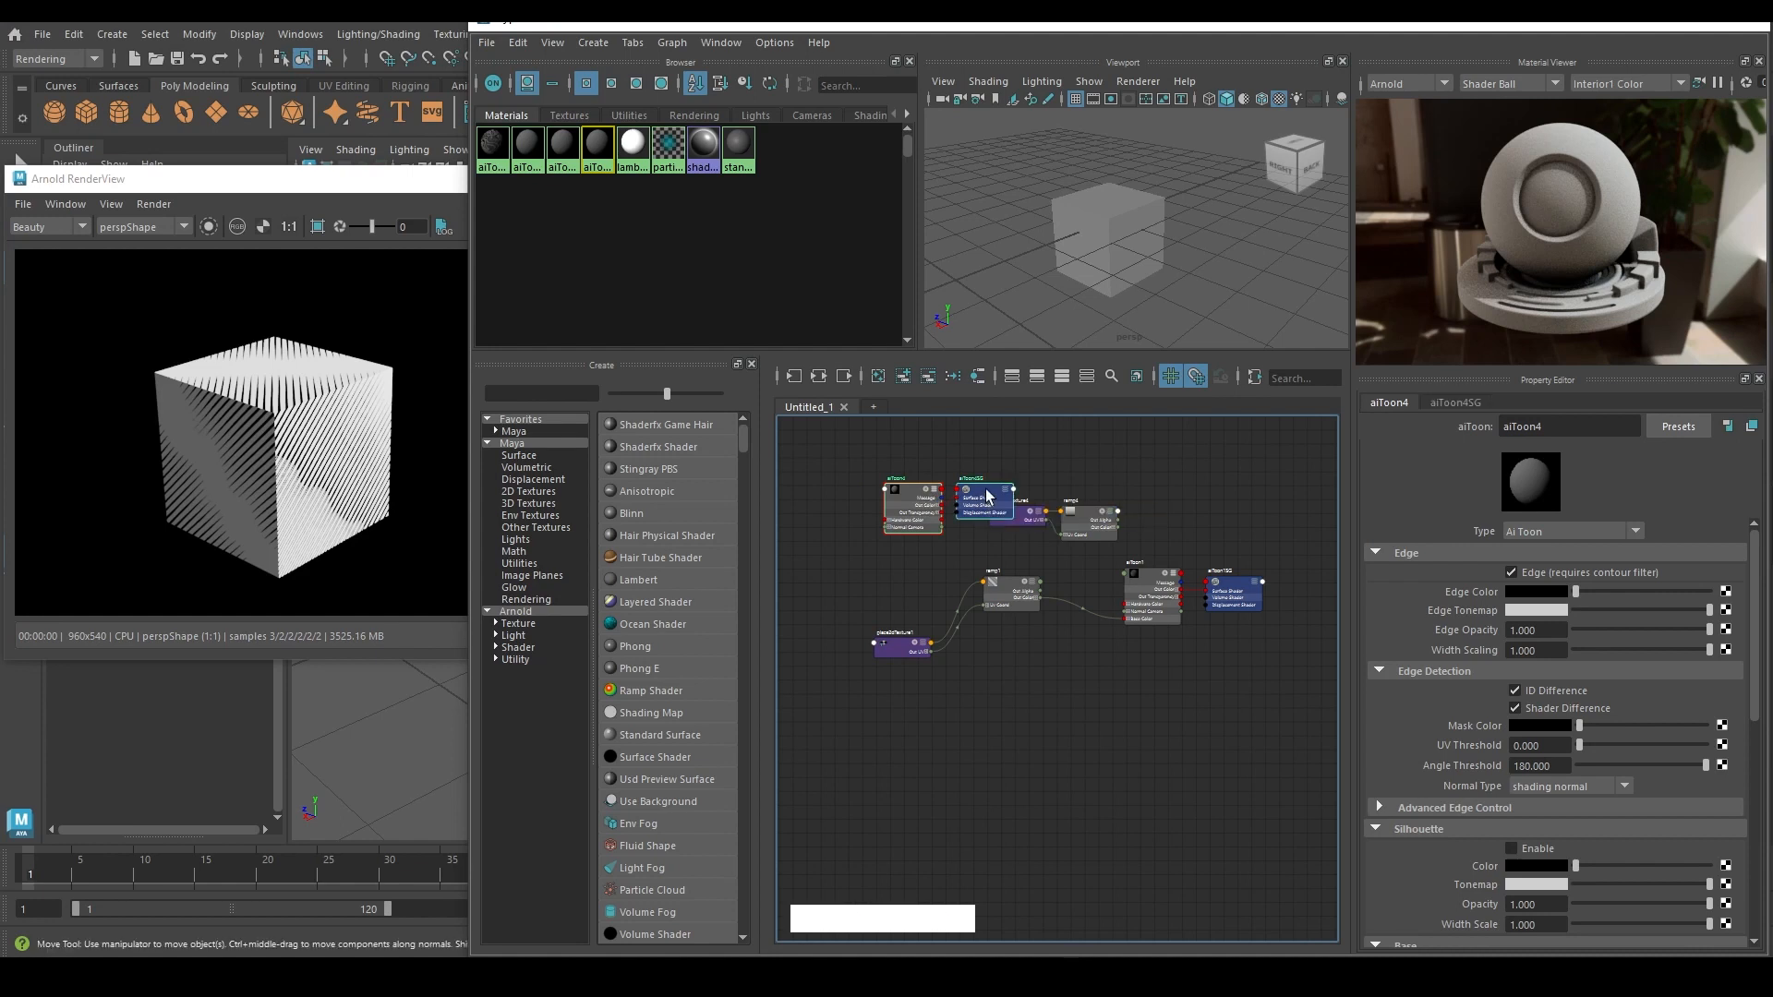
drag(988, 496, 1249, 507)
Step: Connect the Out Color of ramp4 to the Base Tonemap of aiToon4
scroll(1128, 537, up, 3)
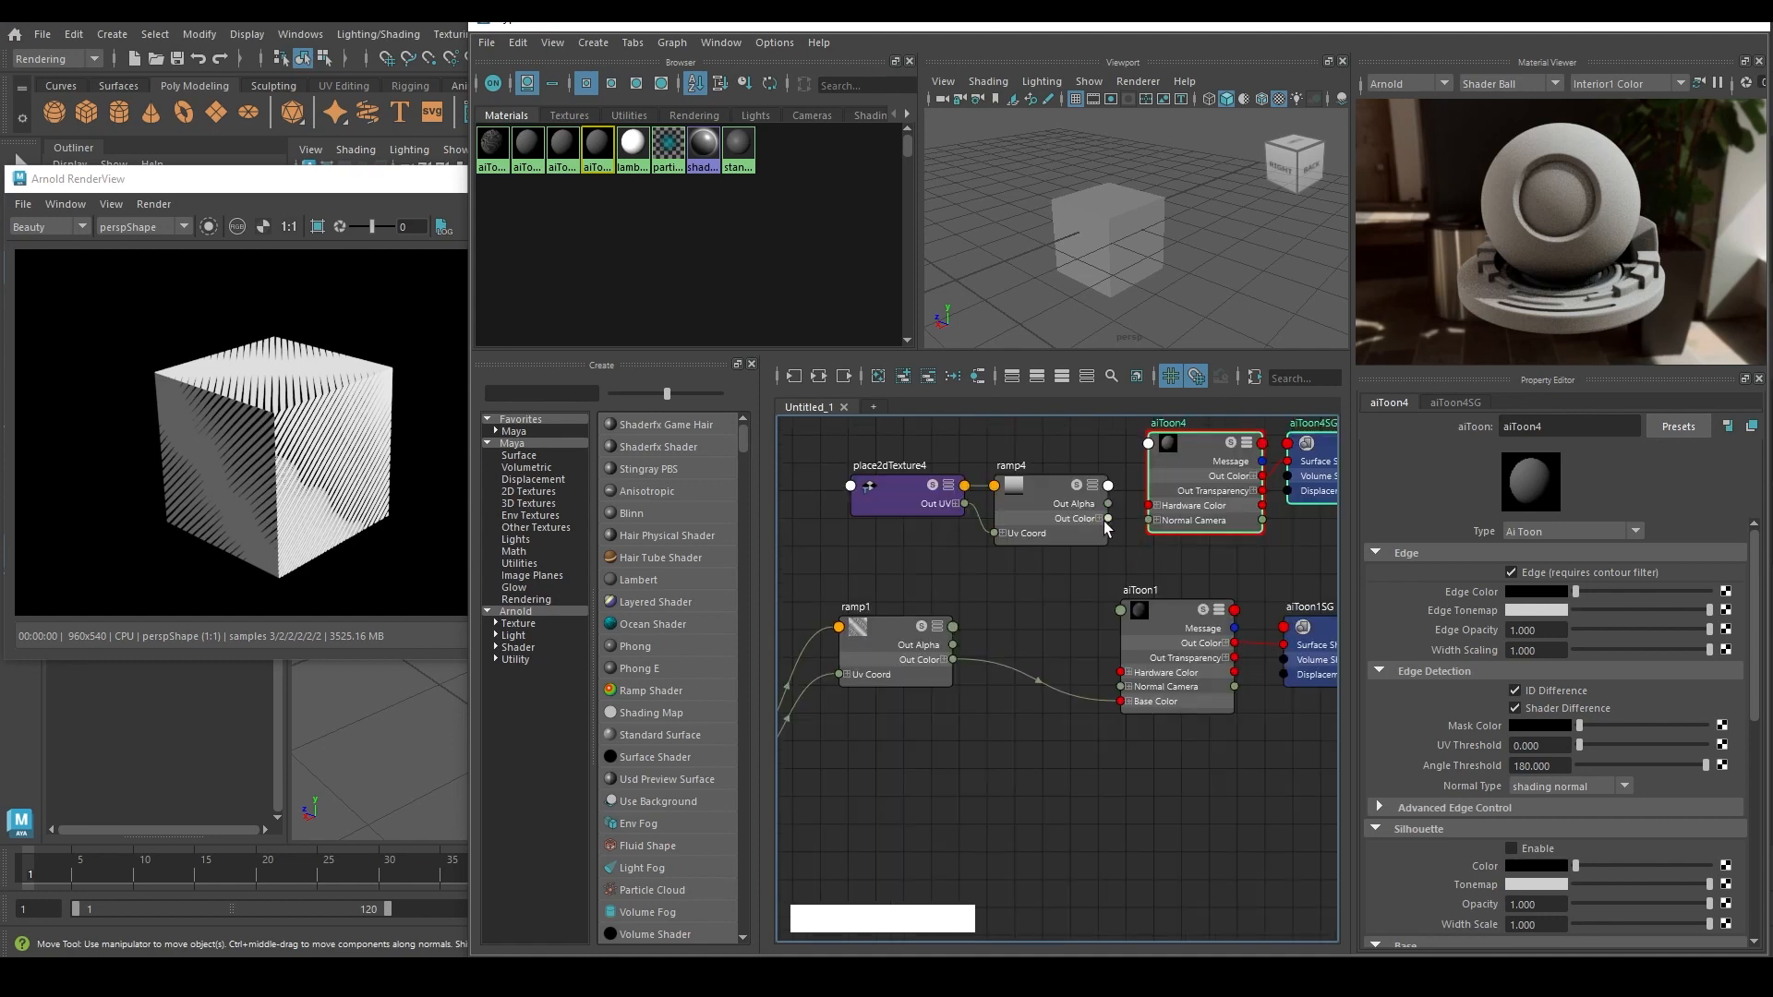
alt+middle_drag(1116, 562, 1017, 623)
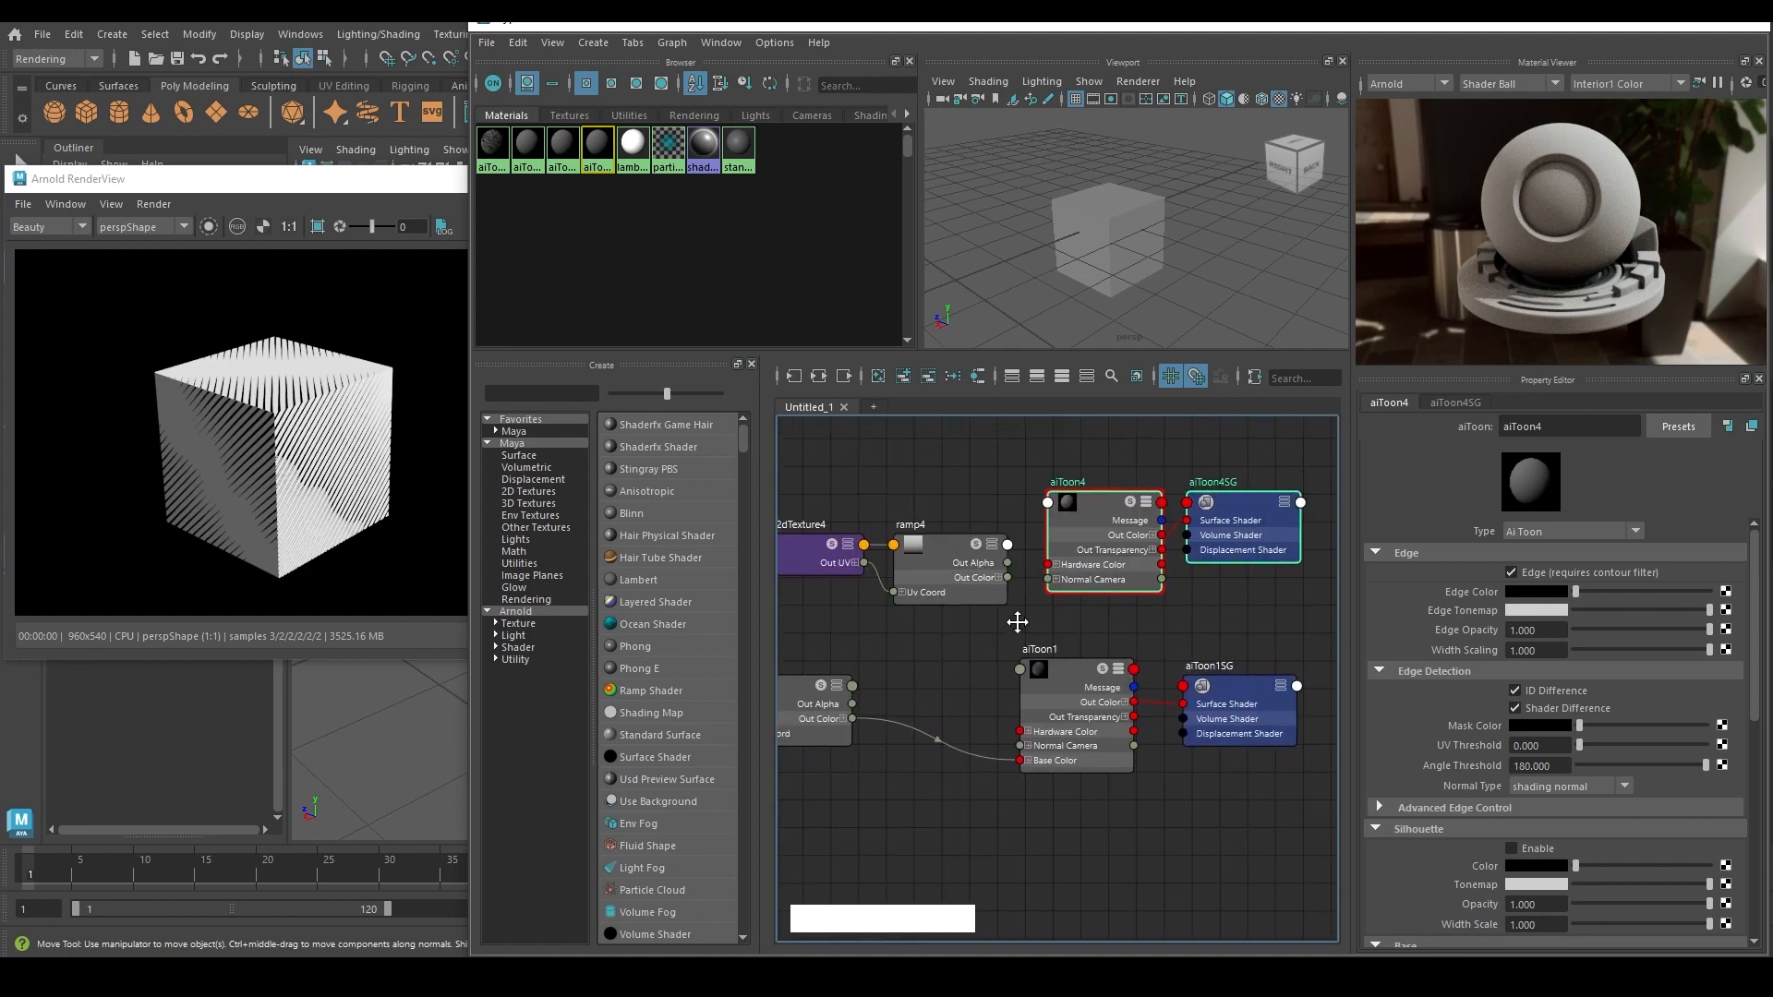
click(1007, 578)
drag(1006, 580, 1044, 501)
click(1045, 501)
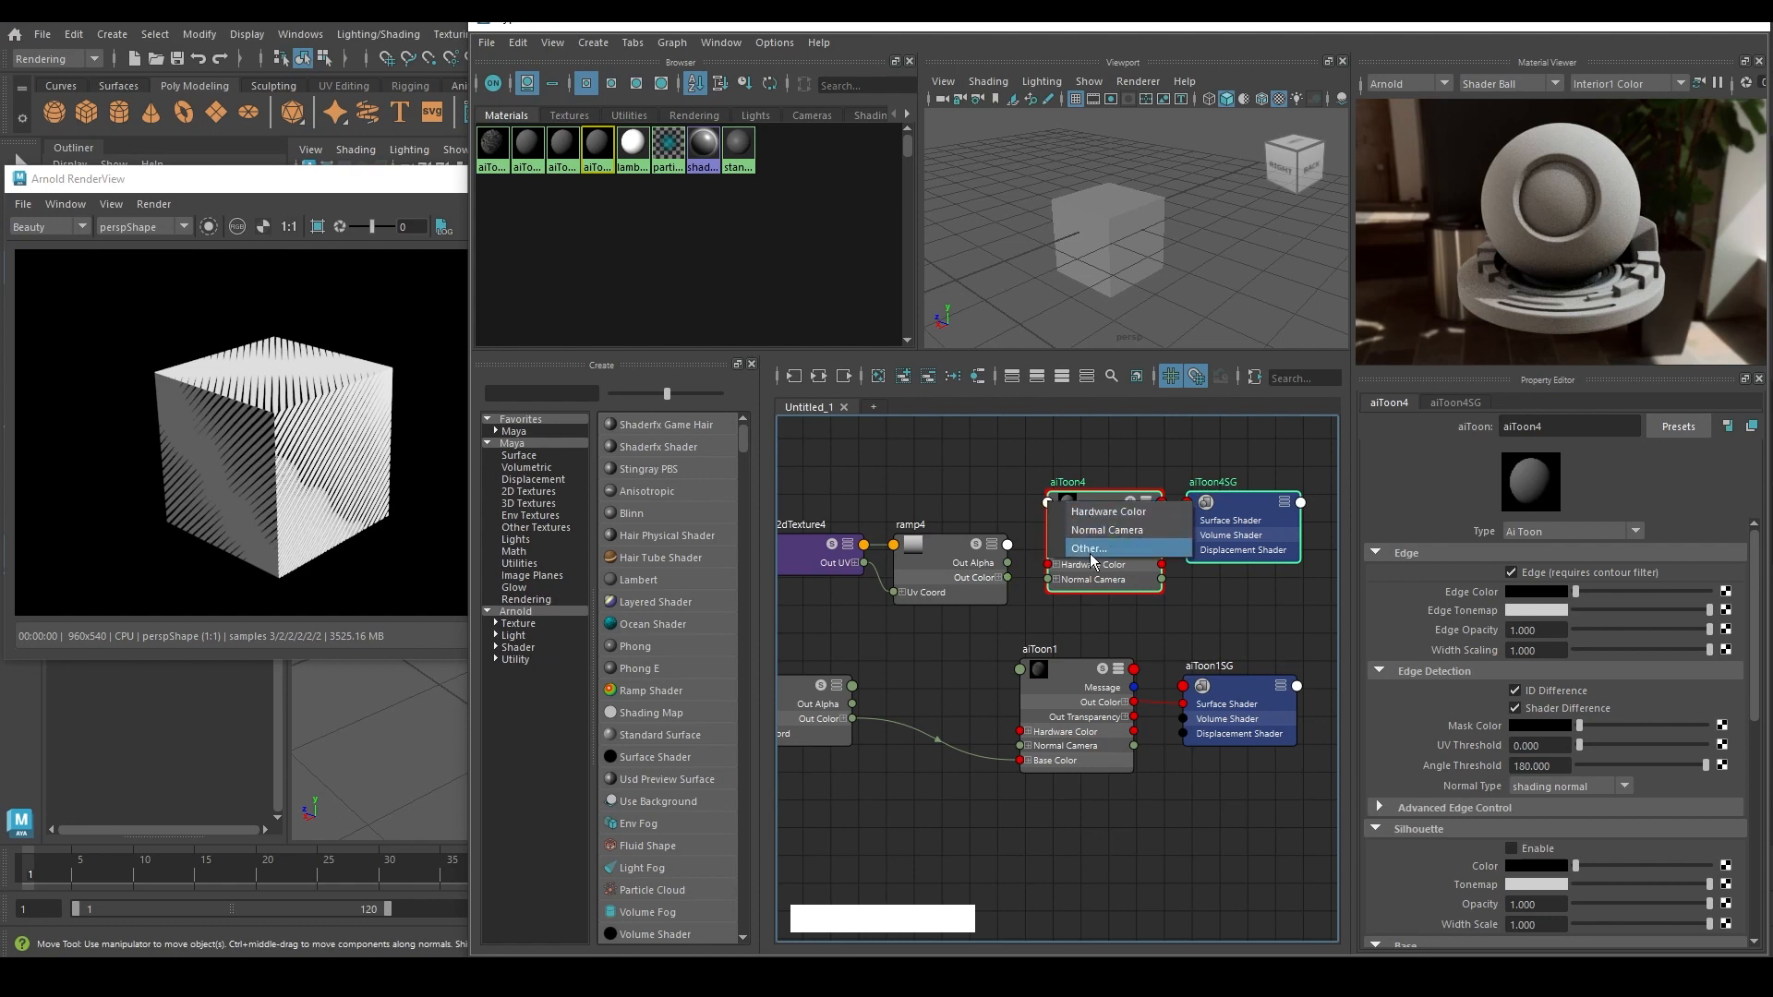
key(ctrl)
click(1089, 550)
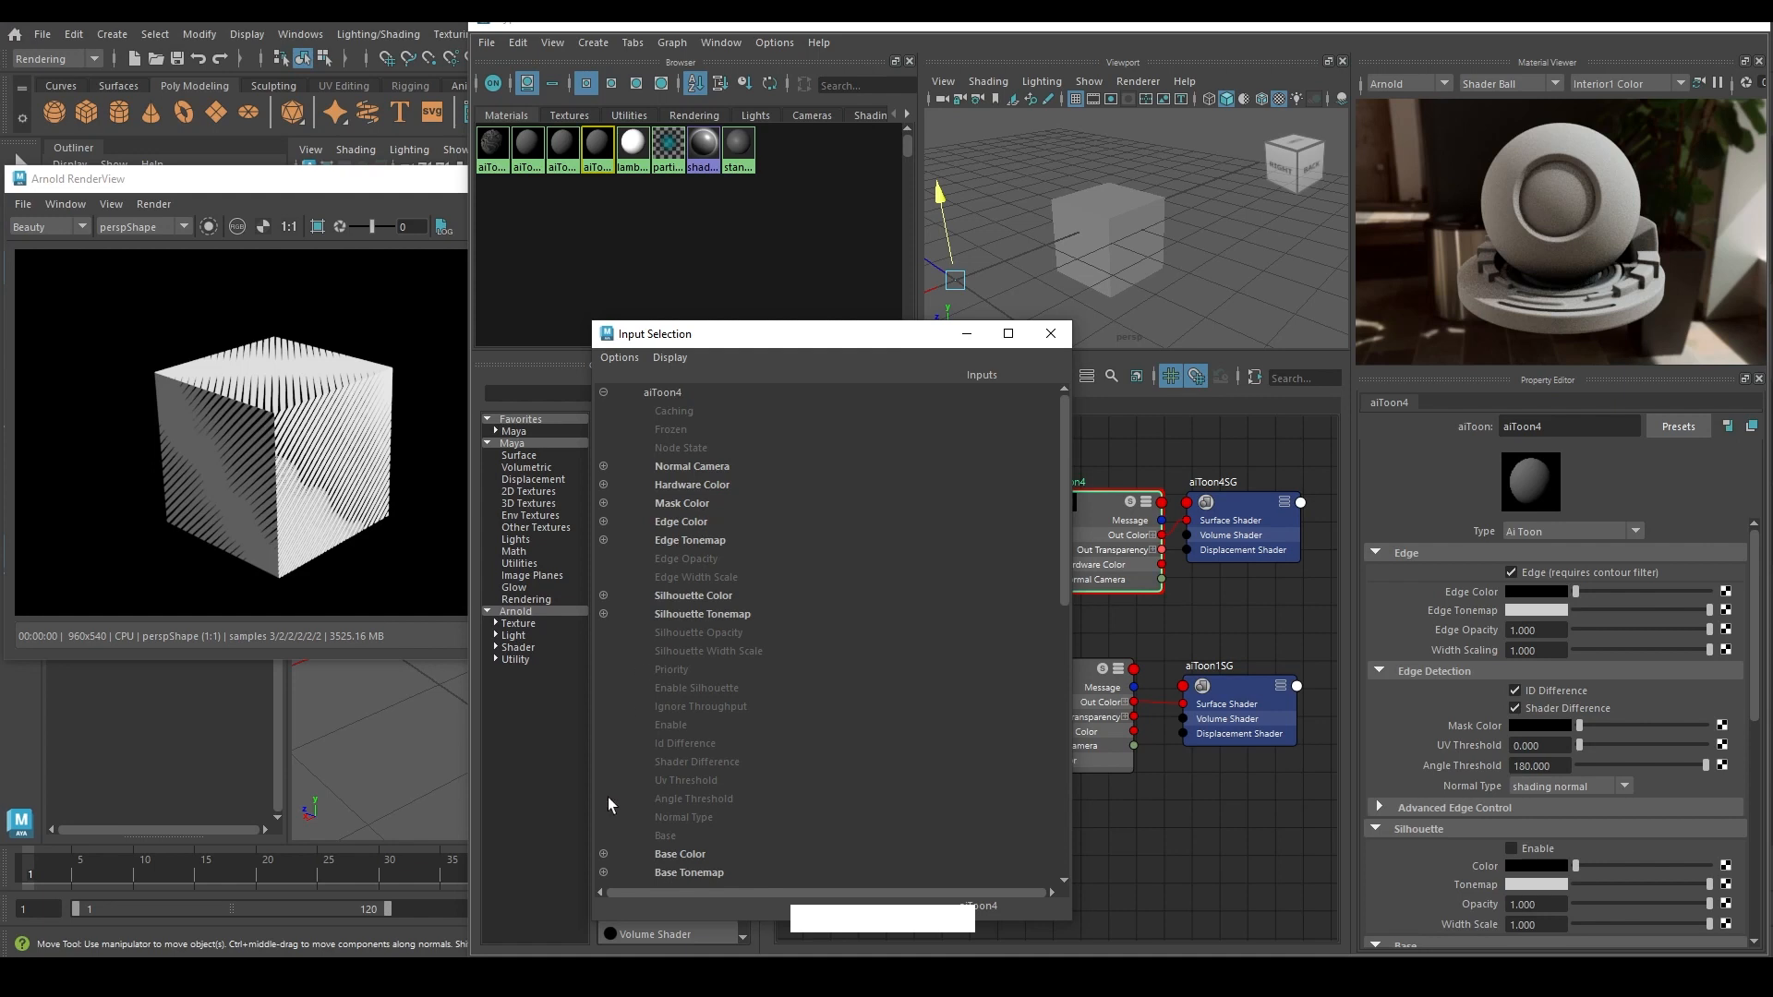
key(ctrl)
click(689, 872)
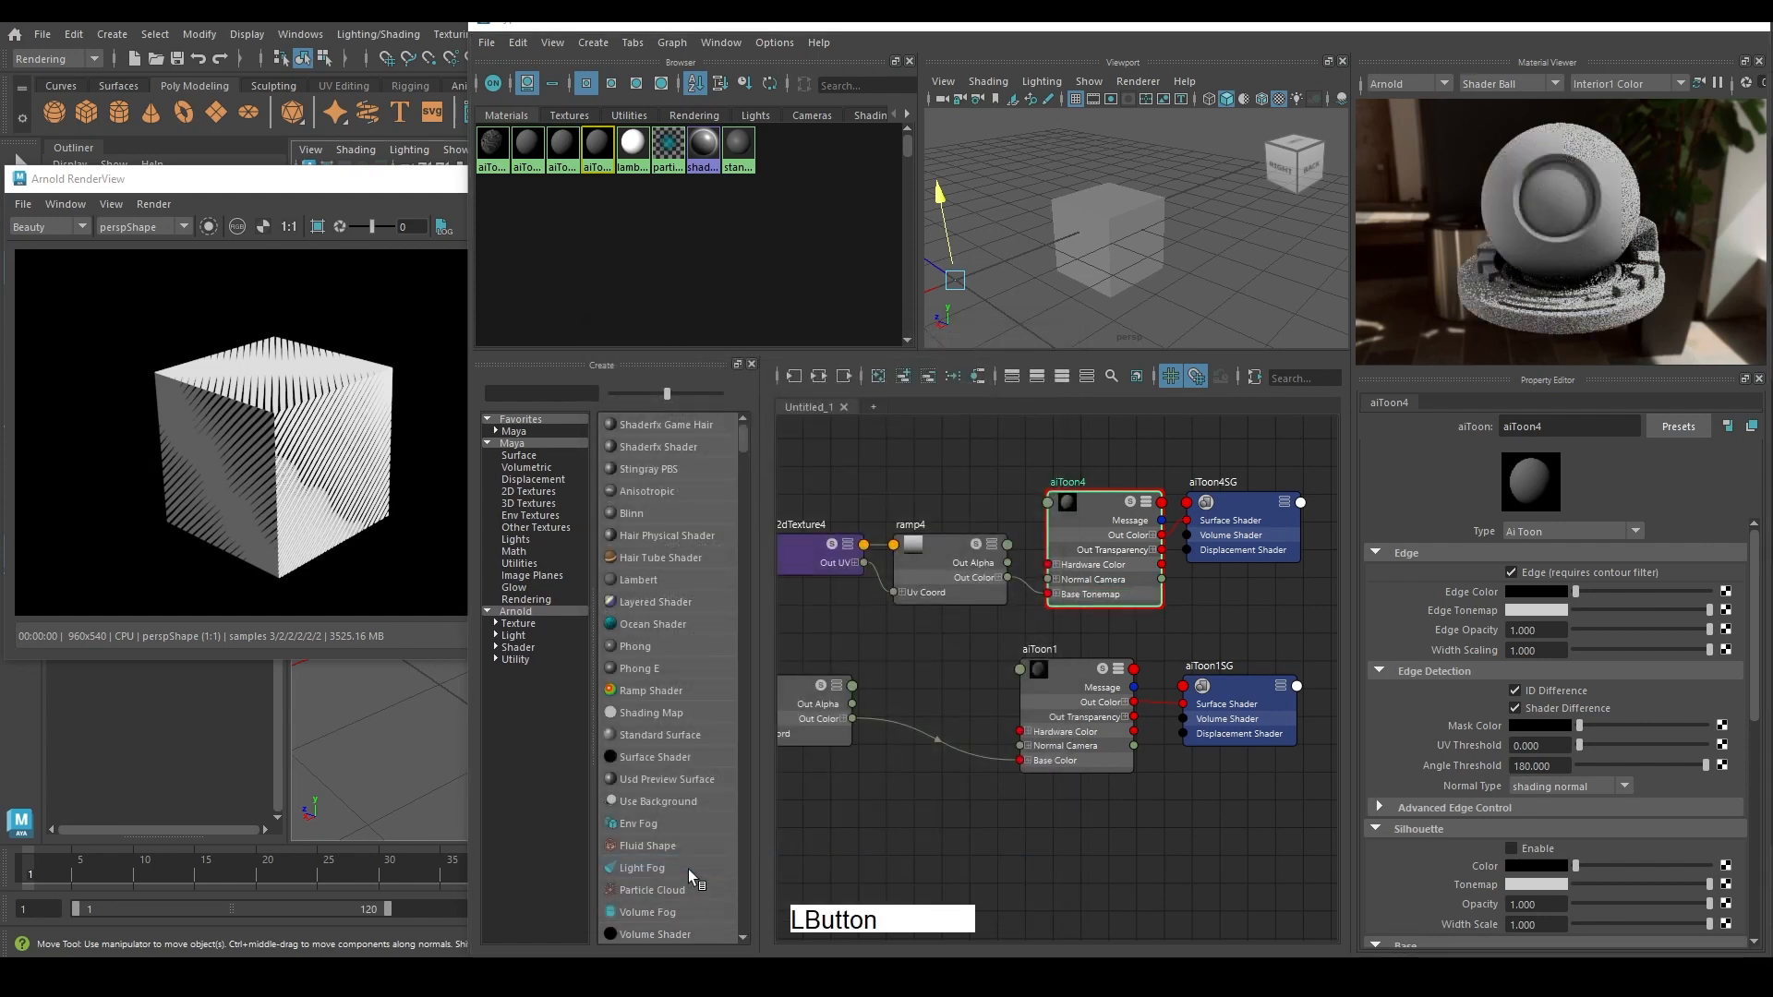
Step: Move the ramp4 and aiToon4 node network in front of place2dTexture1, on its input side
scroll(921, 740, down, 3)
alt+middle_drag(934, 736, 1120, 724)
drag(1020, 584, 901, 776)
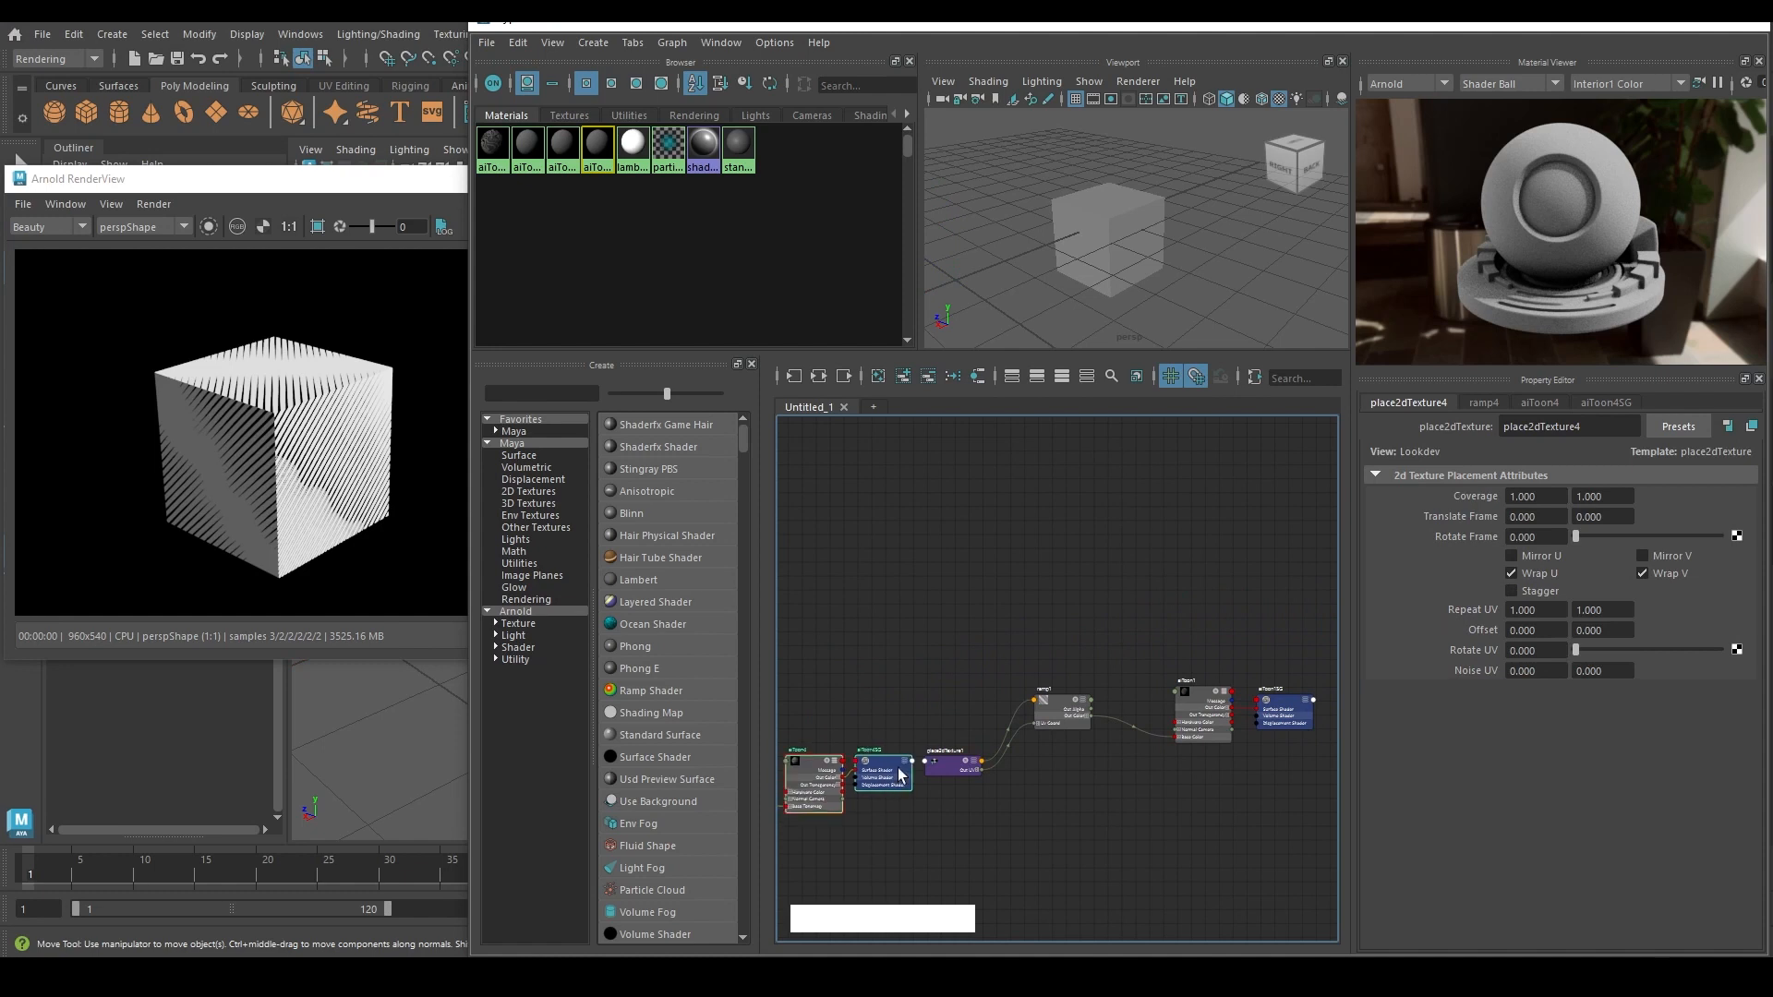
Step: Create an aiRange node and place it above the aiToon4 shading group
alt+scroll(1052, 805, down, 2)
alt+middle_drag(1052, 804, 1124, 717)
scroll(1075, 742, up, 2)
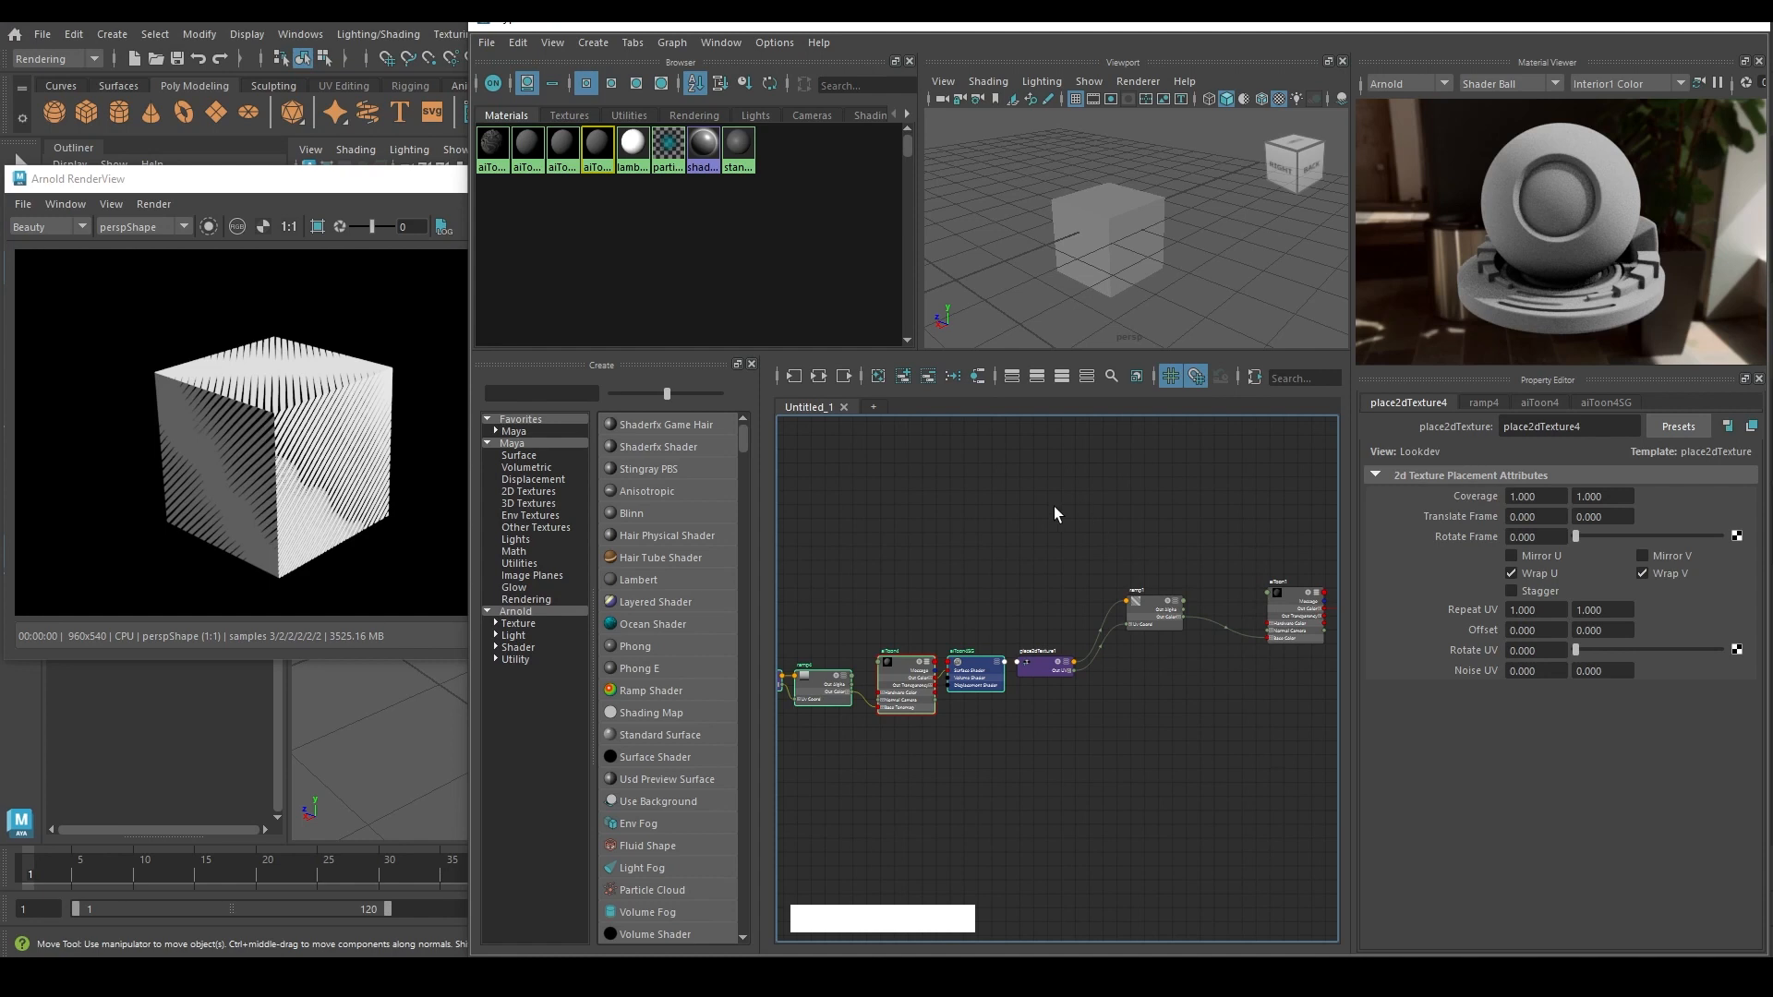
key(Tab)
text(ran)
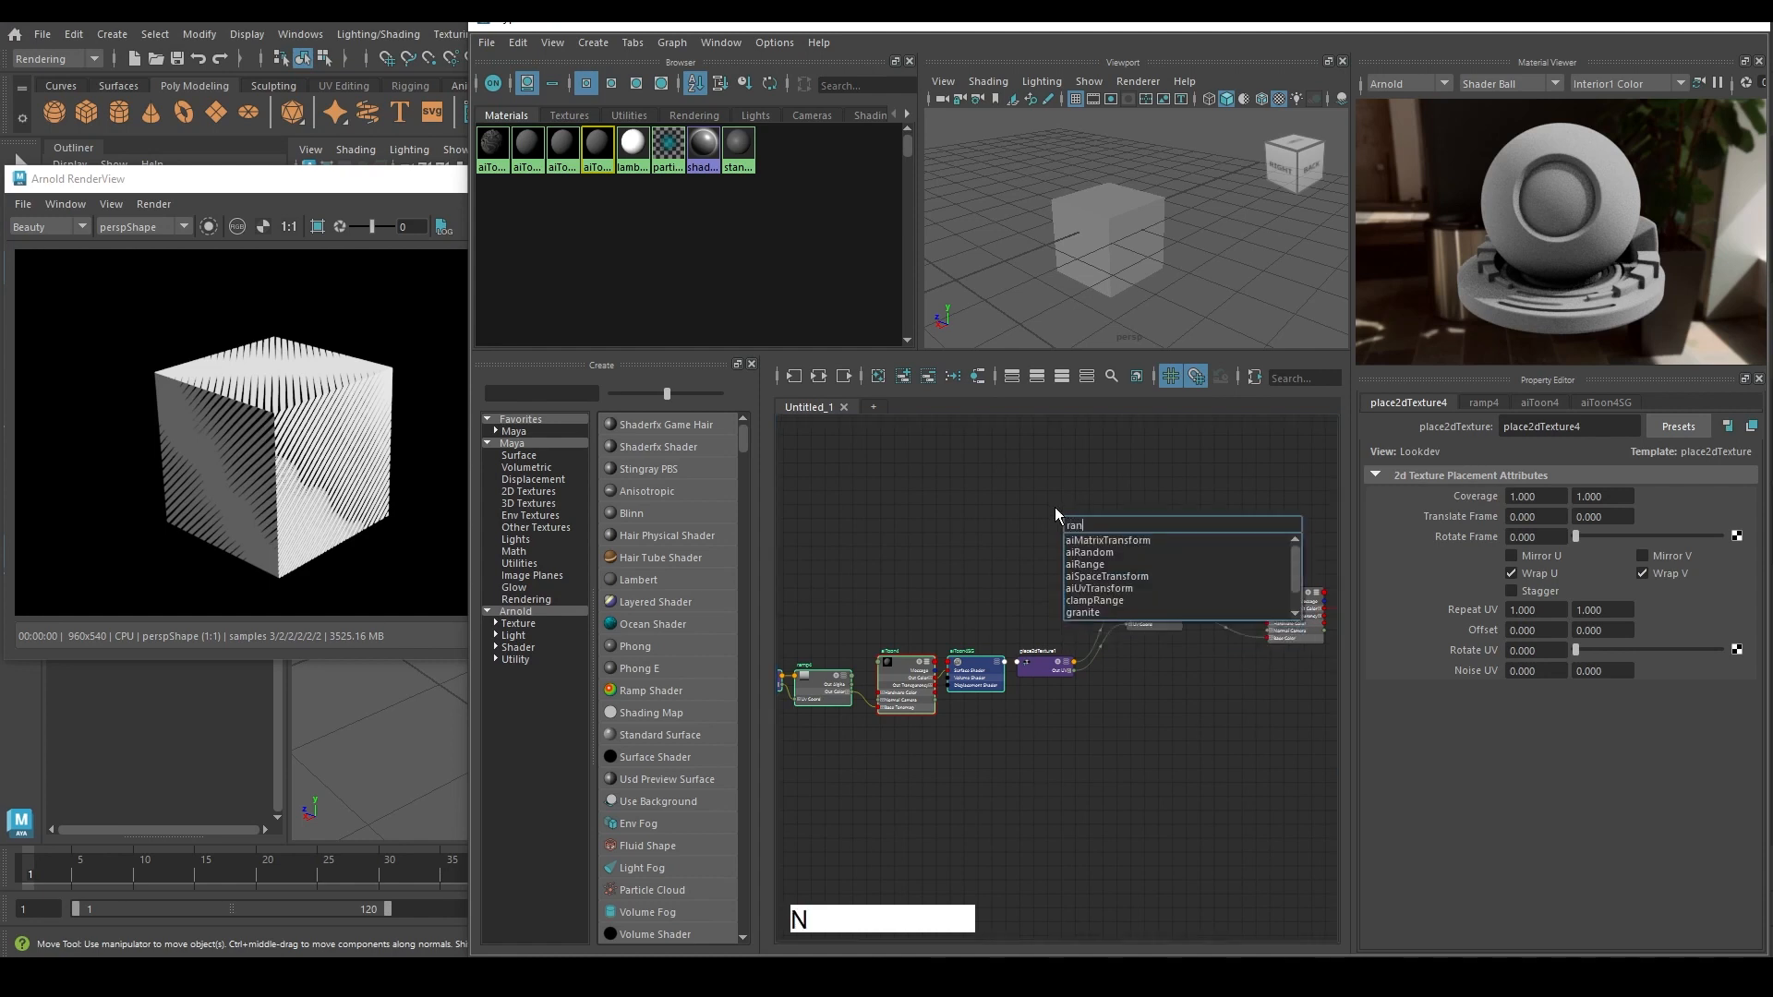
text(ge)
click(1085, 540)
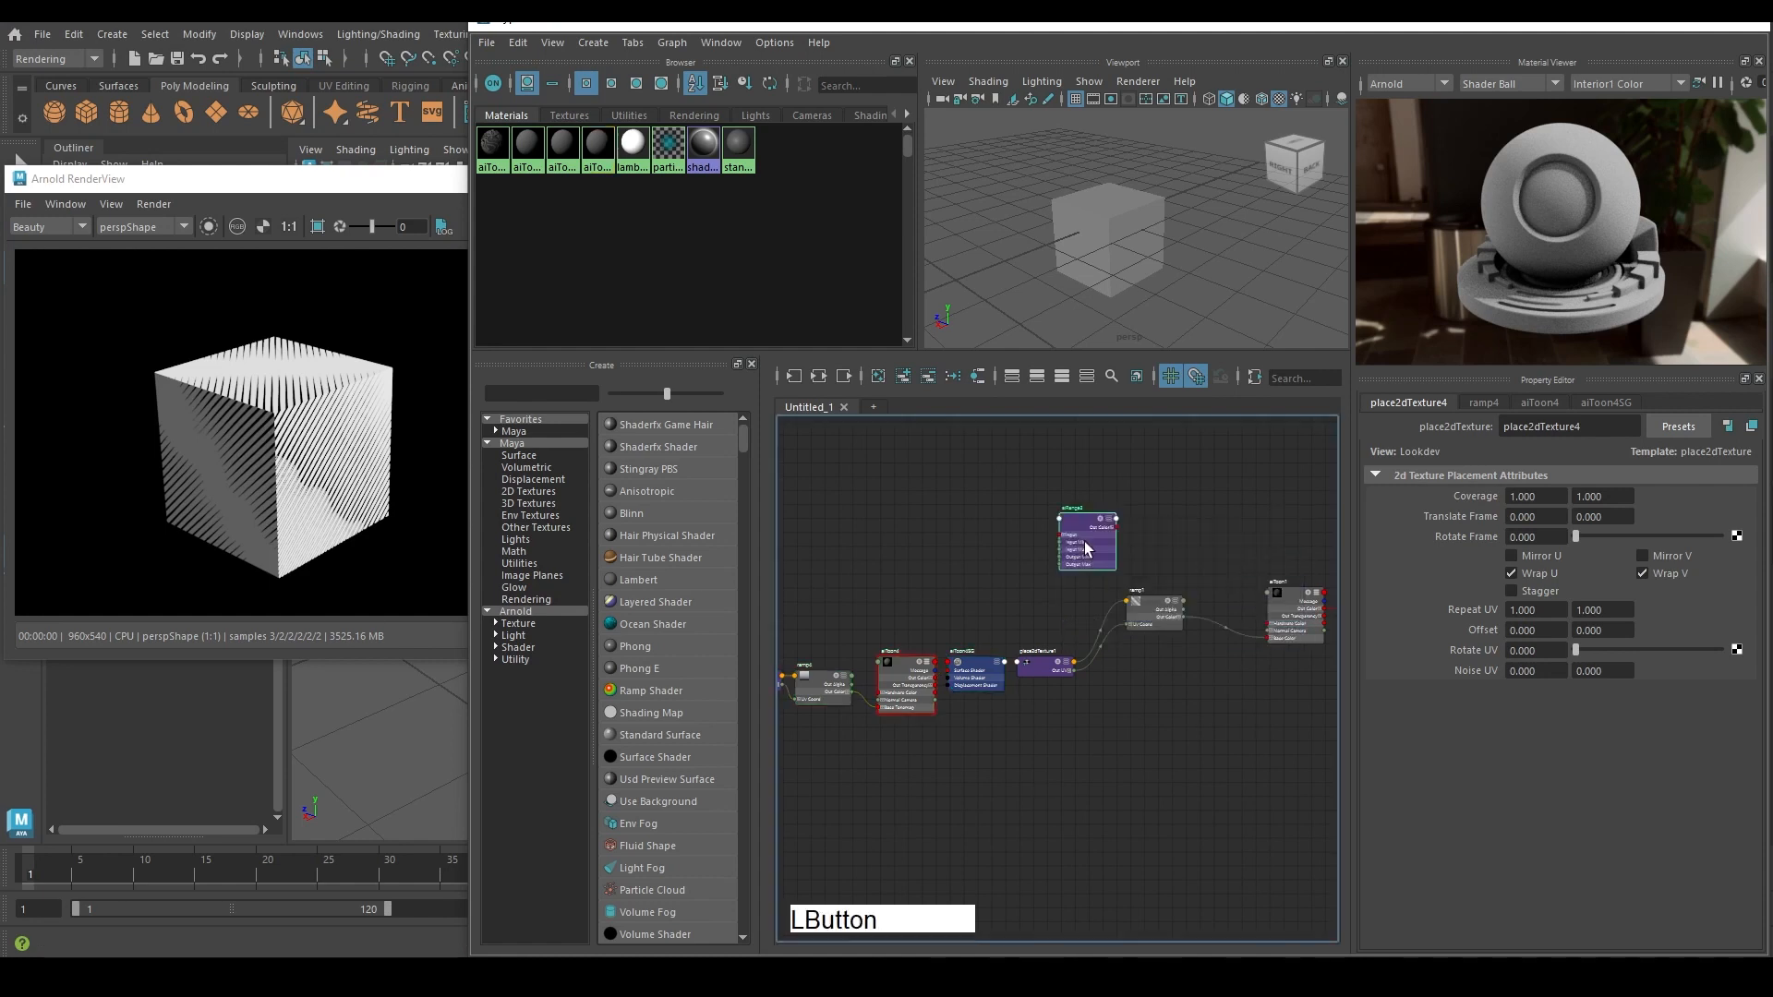
drag(1093, 522, 989, 542)
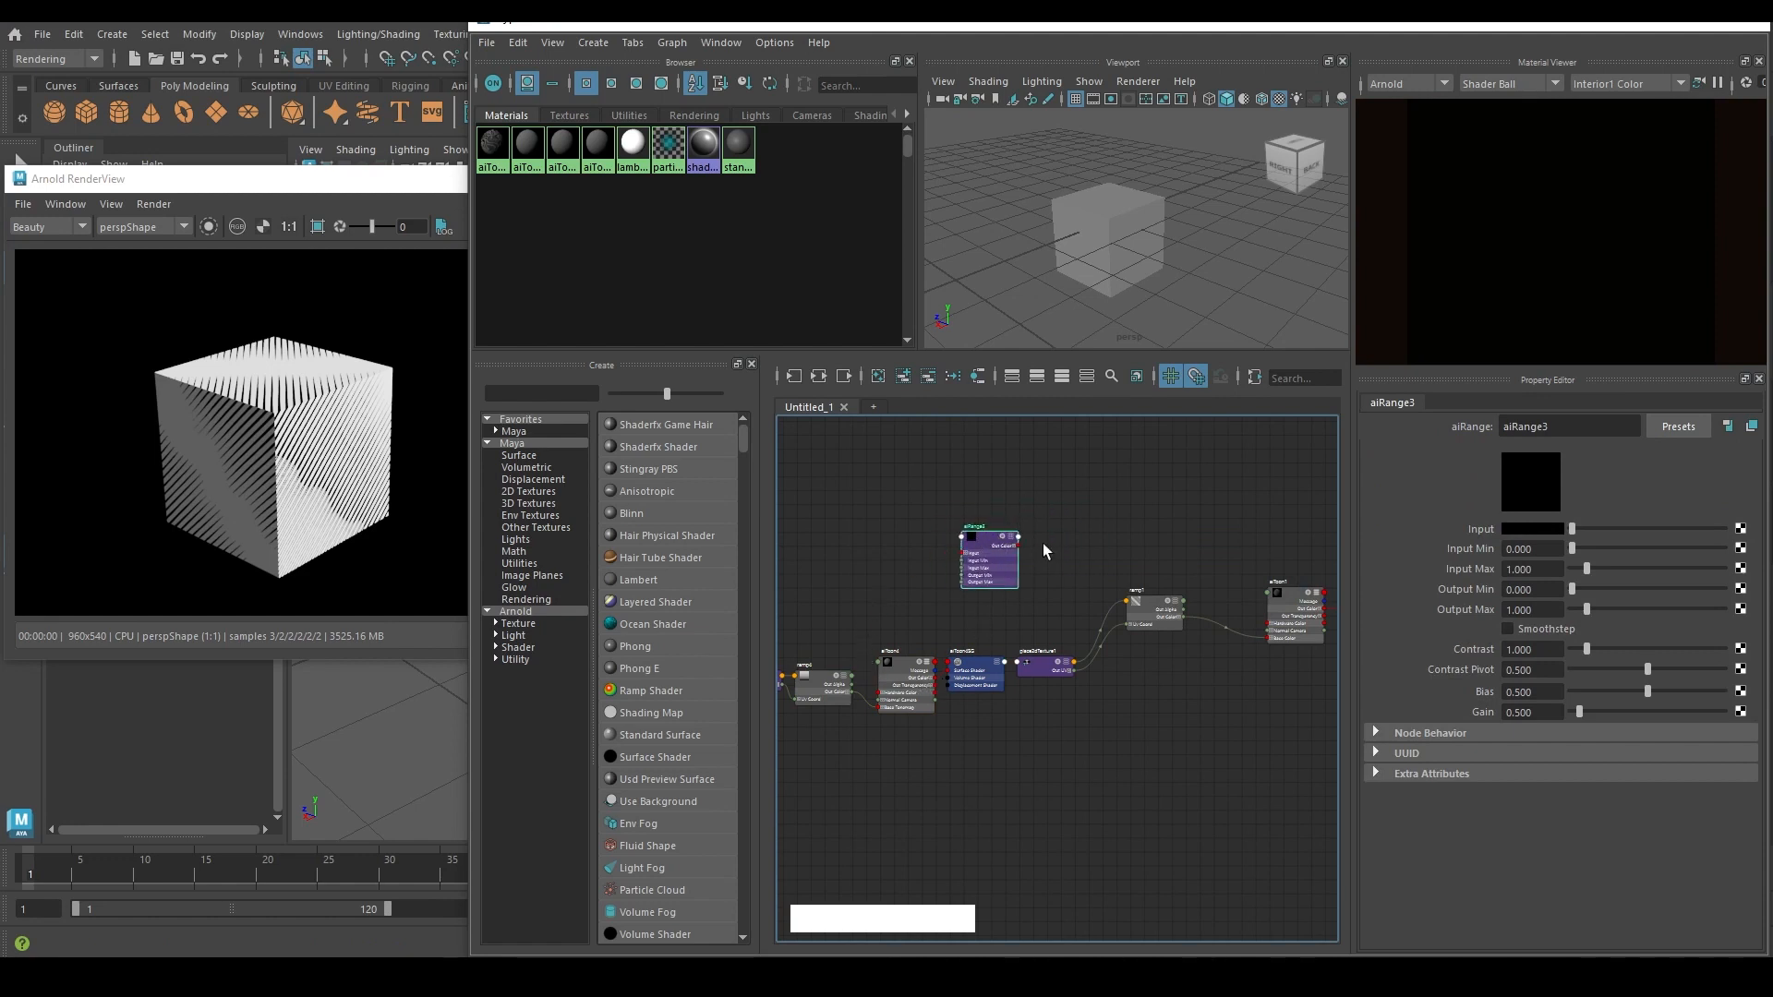
Step: Connect the Out Color of aiToon4 to the Input of the aiRange node
scroll(955, 689, up, 2)
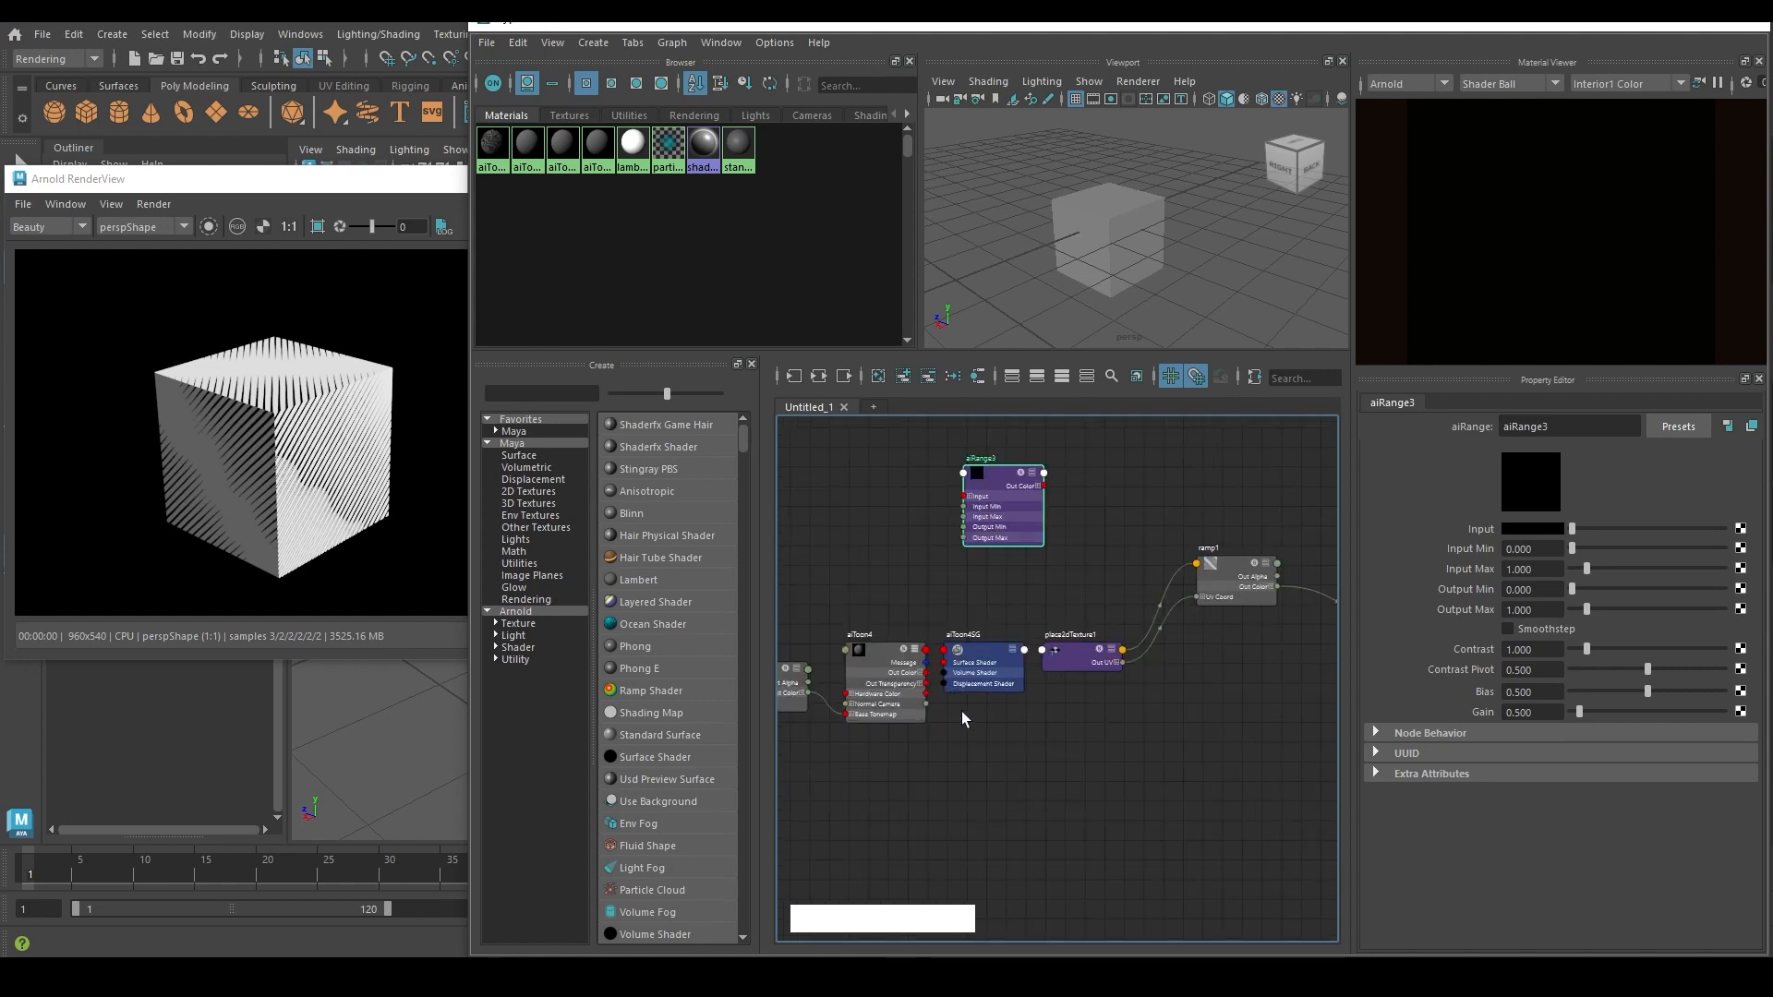
click(926, 673)
click(966, 498)
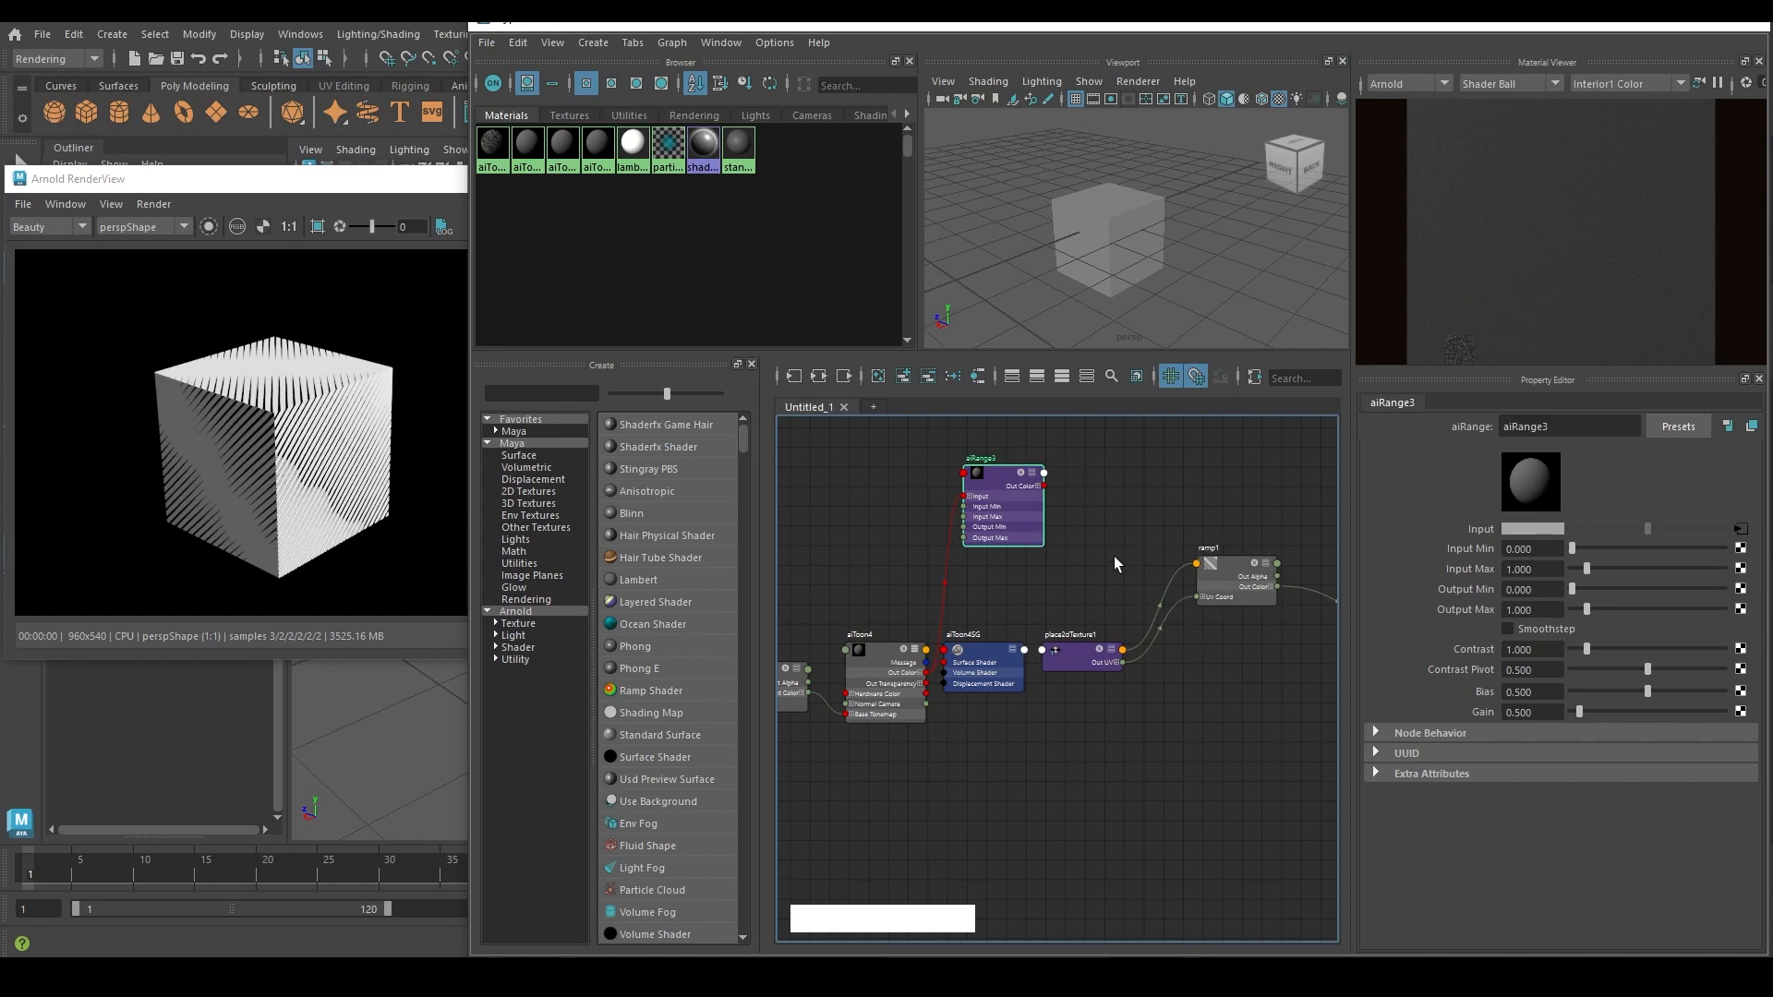
Step: Connect the Out Color R of the aiRange node to ramp1's Color Entry List[0].Position
click(1039, 486)
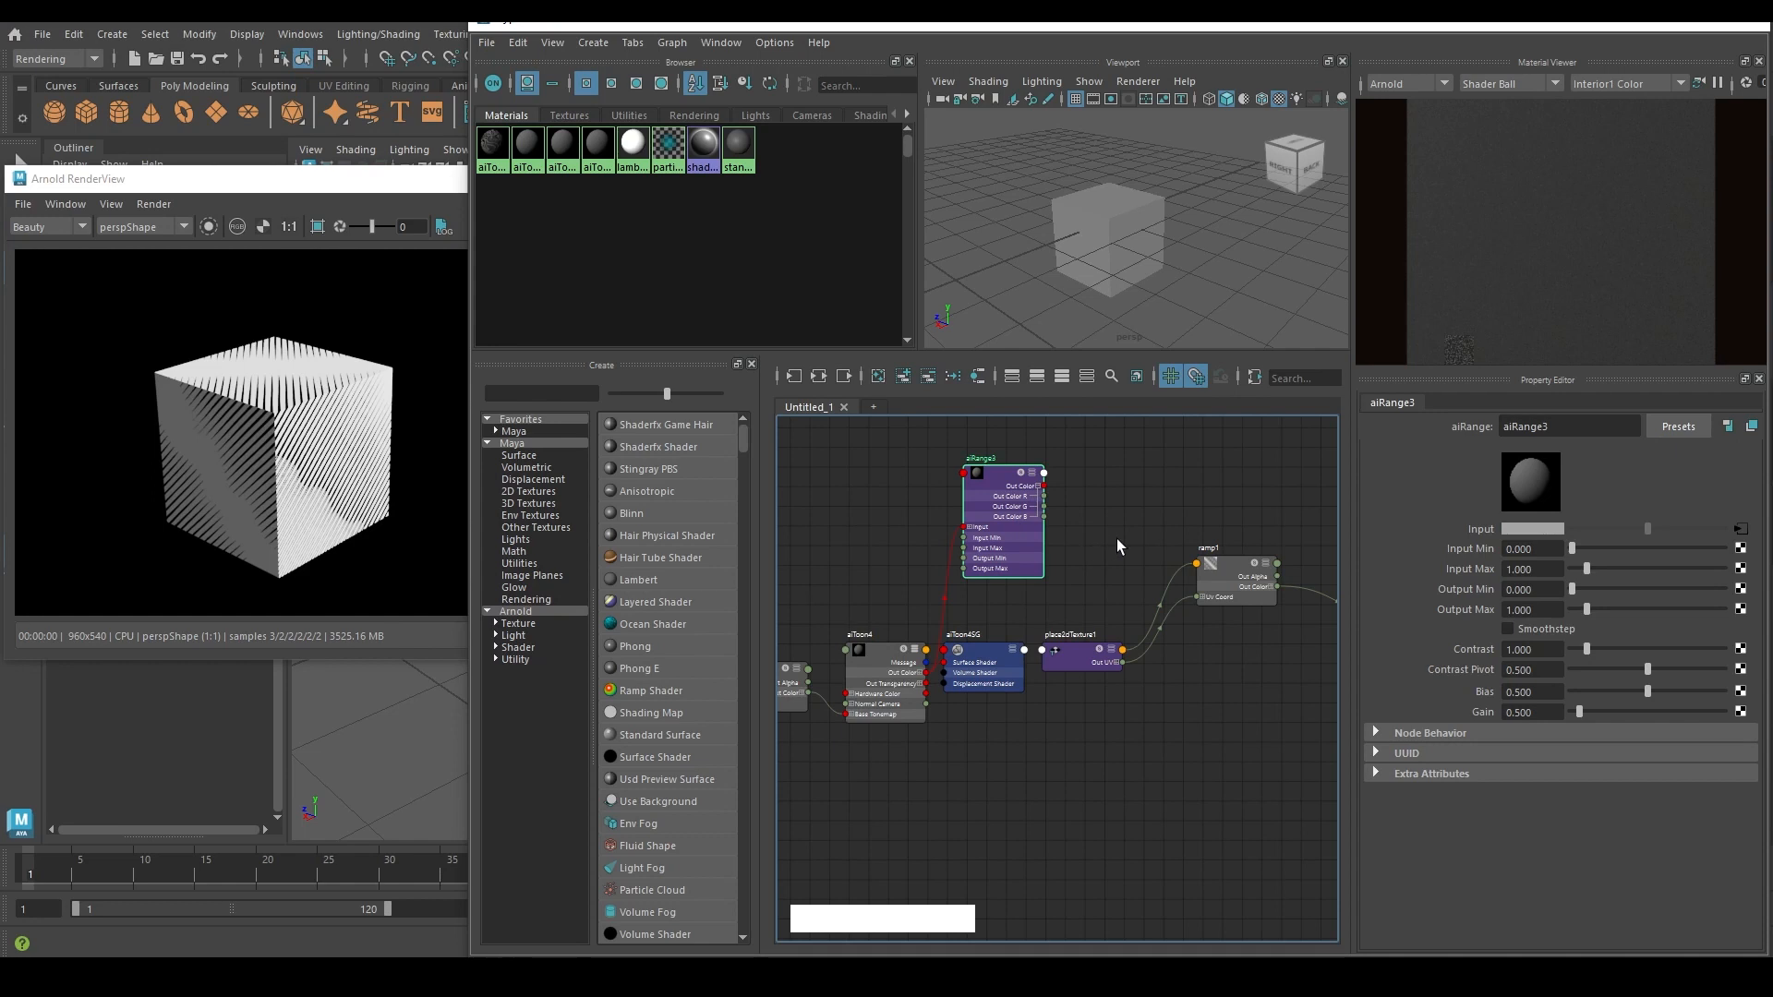
click(1225, 568)
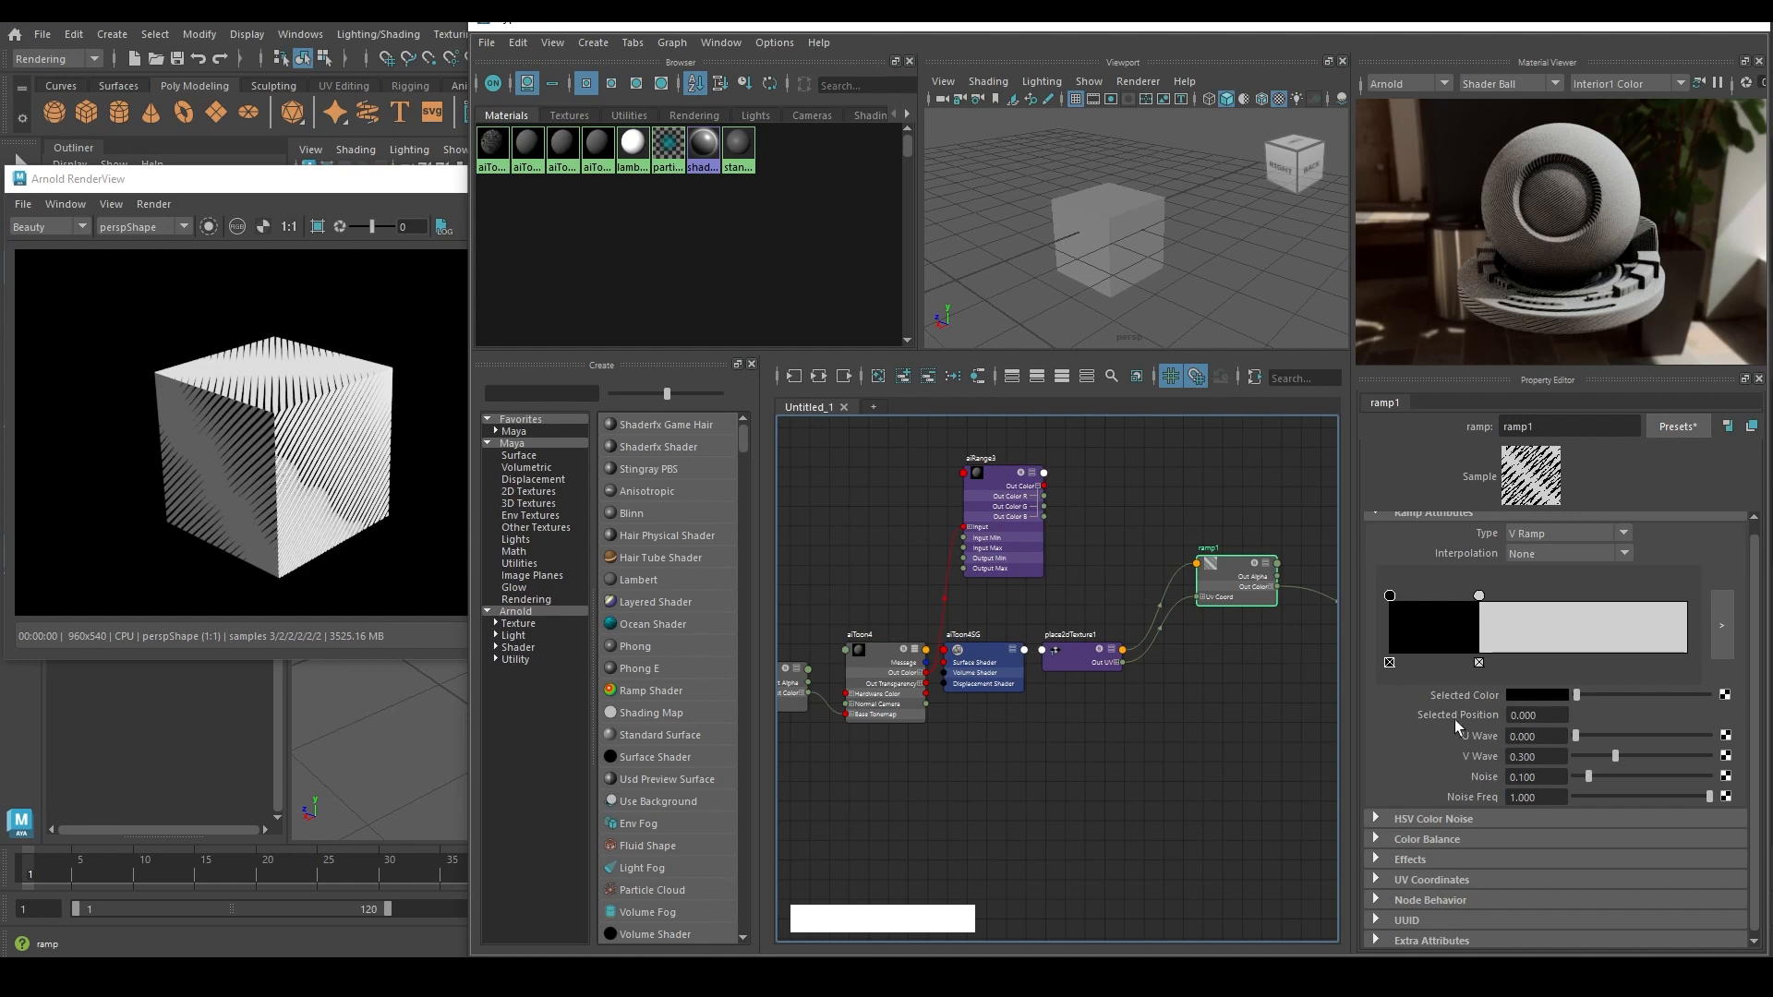
key(ctrl)
click(1045, 498)
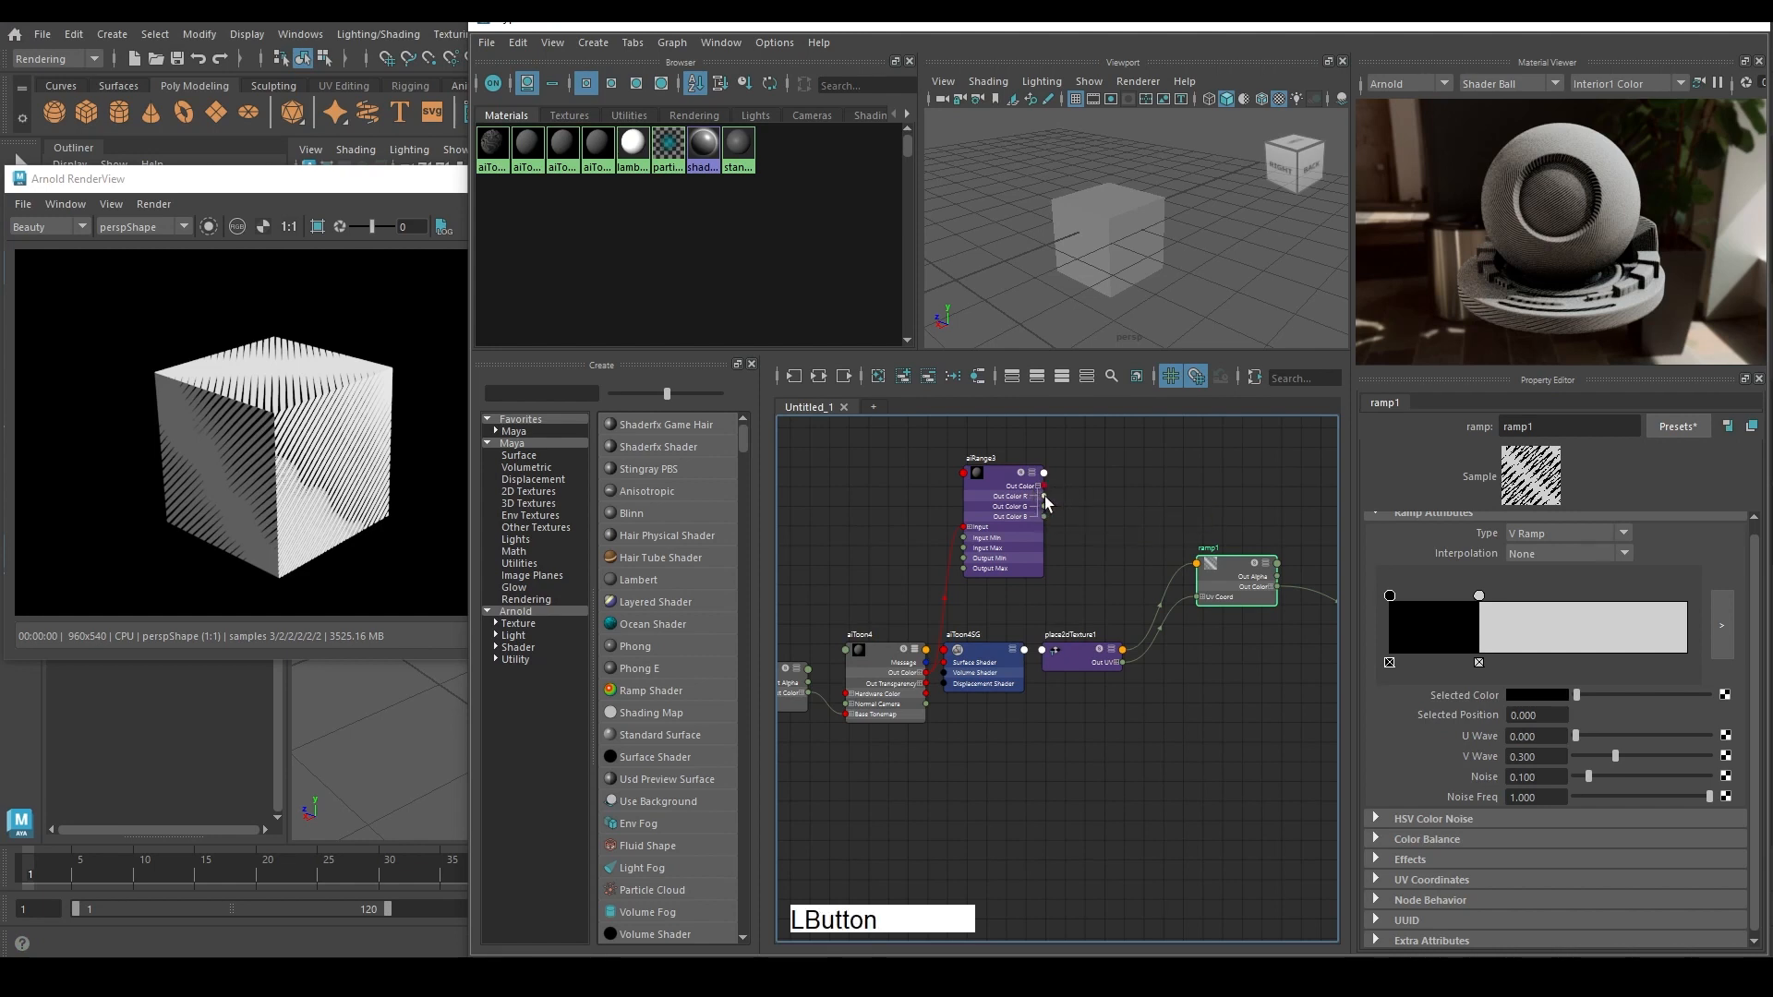
click(1198, 564)
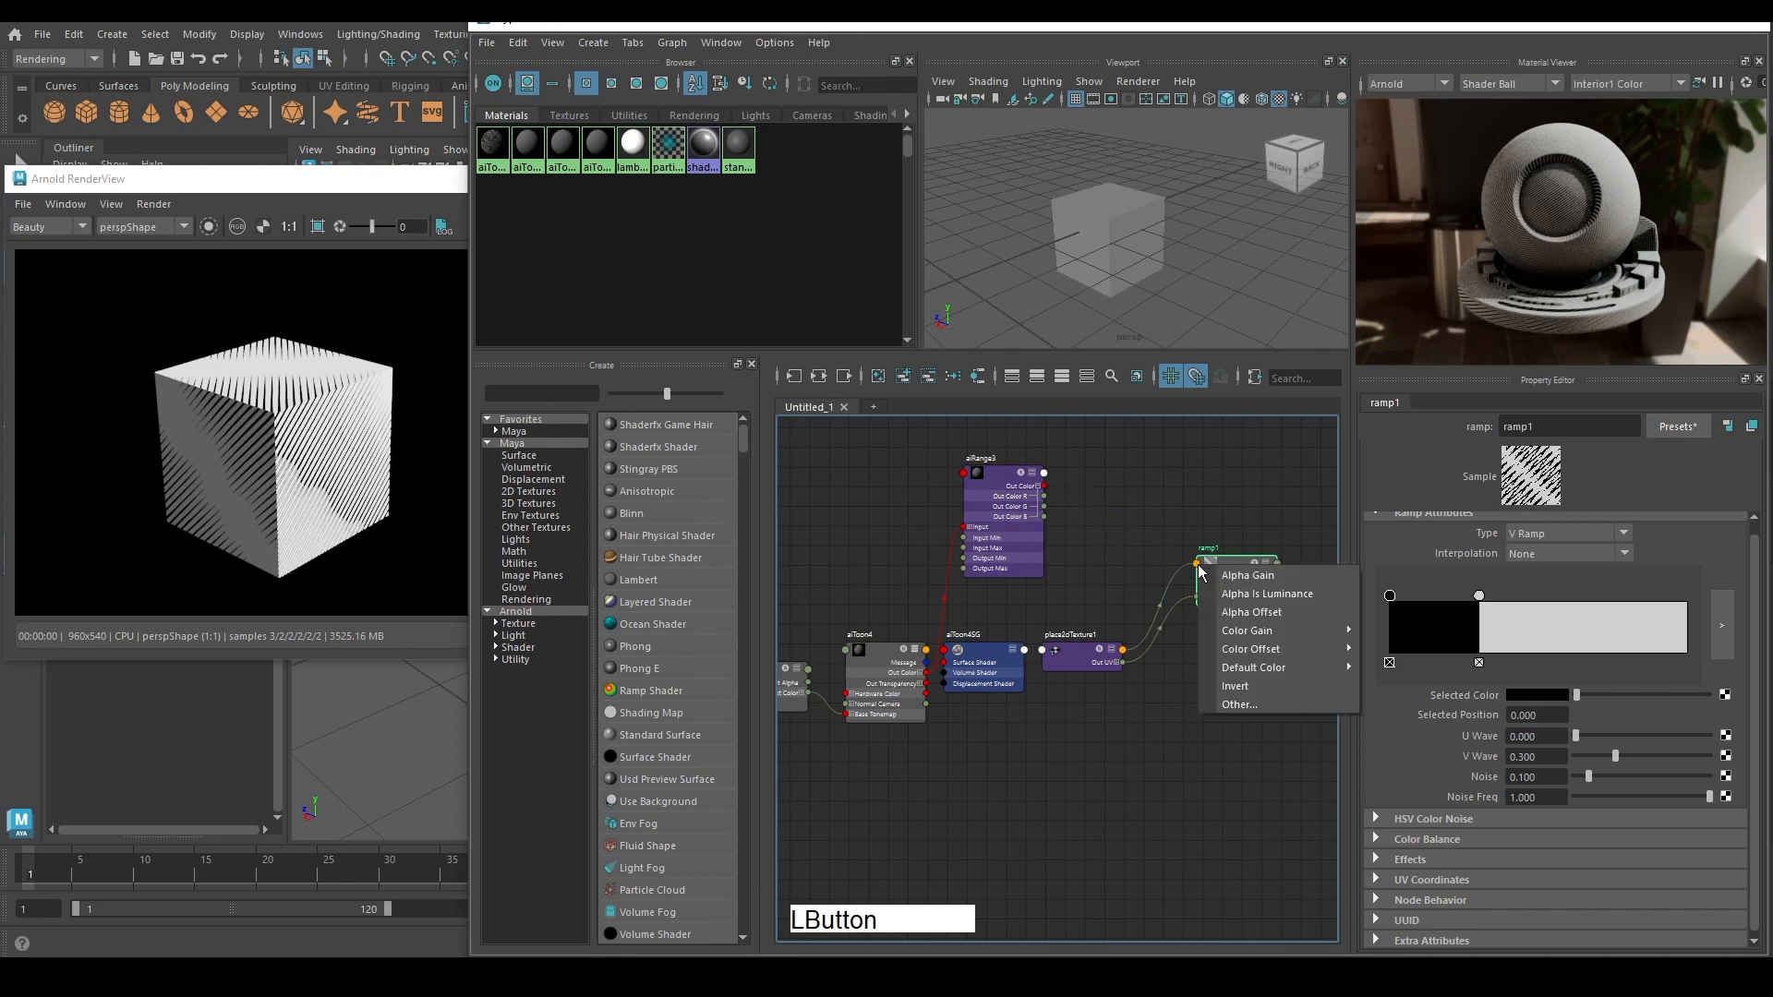
click(1237, 706)
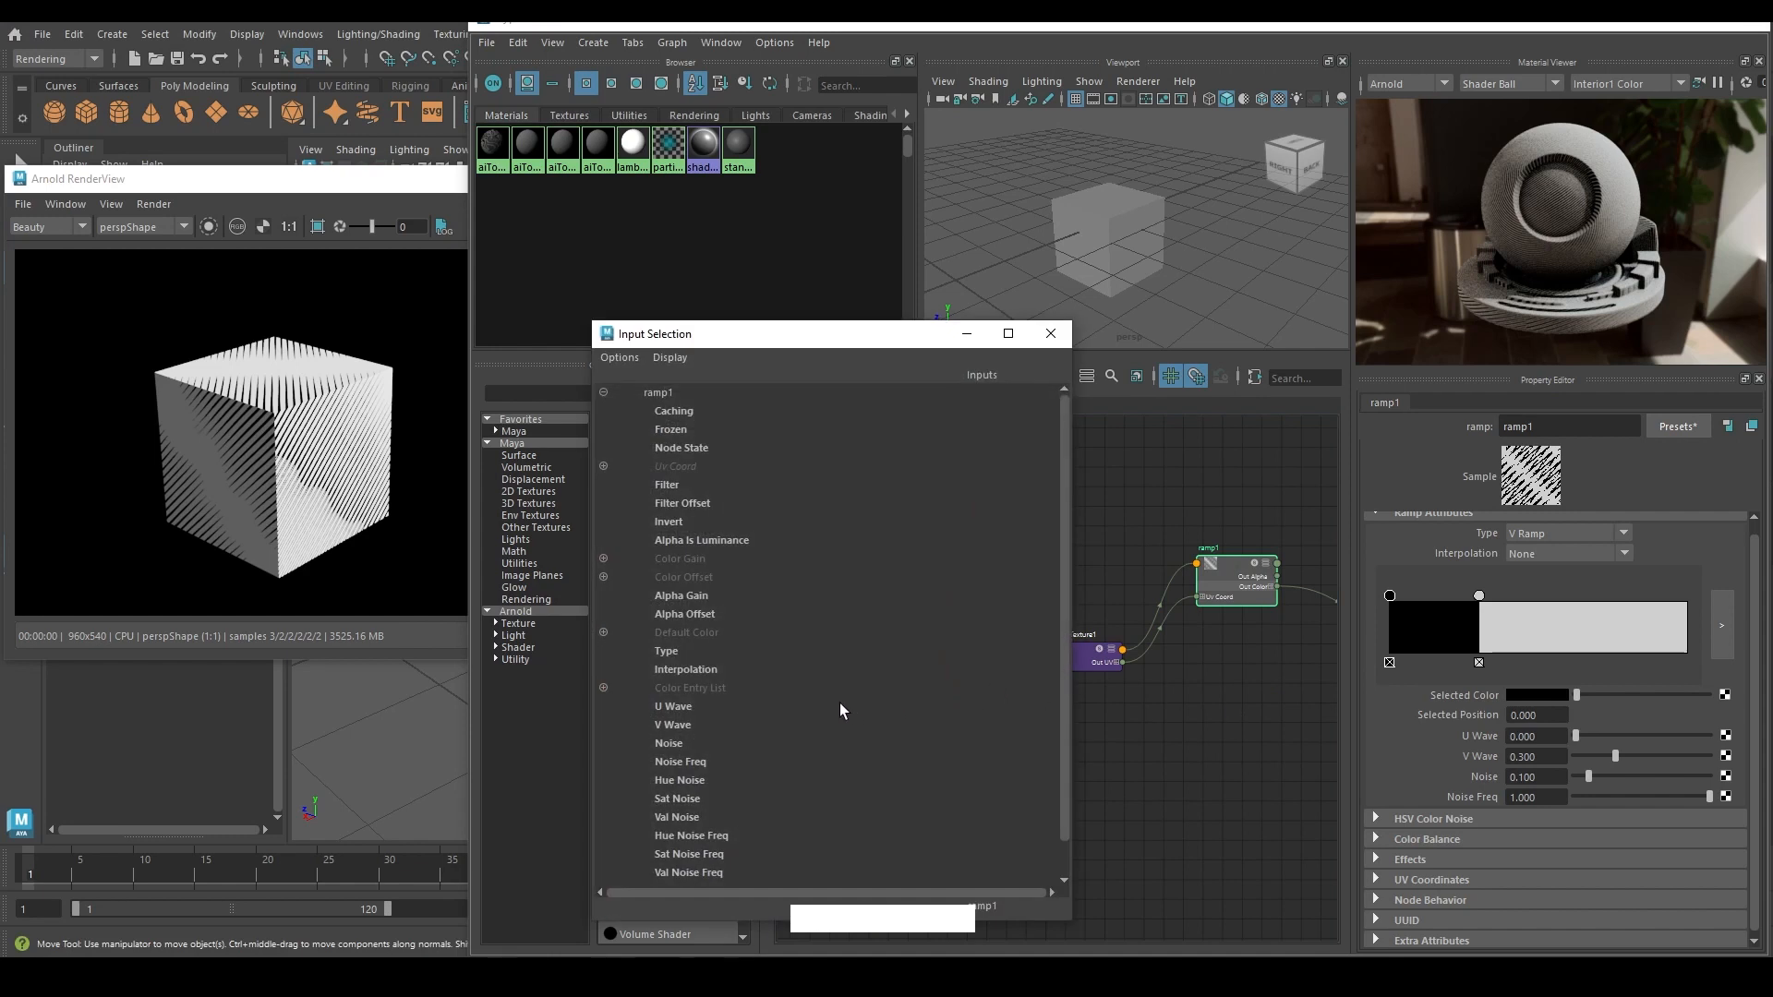
click(604, 687)
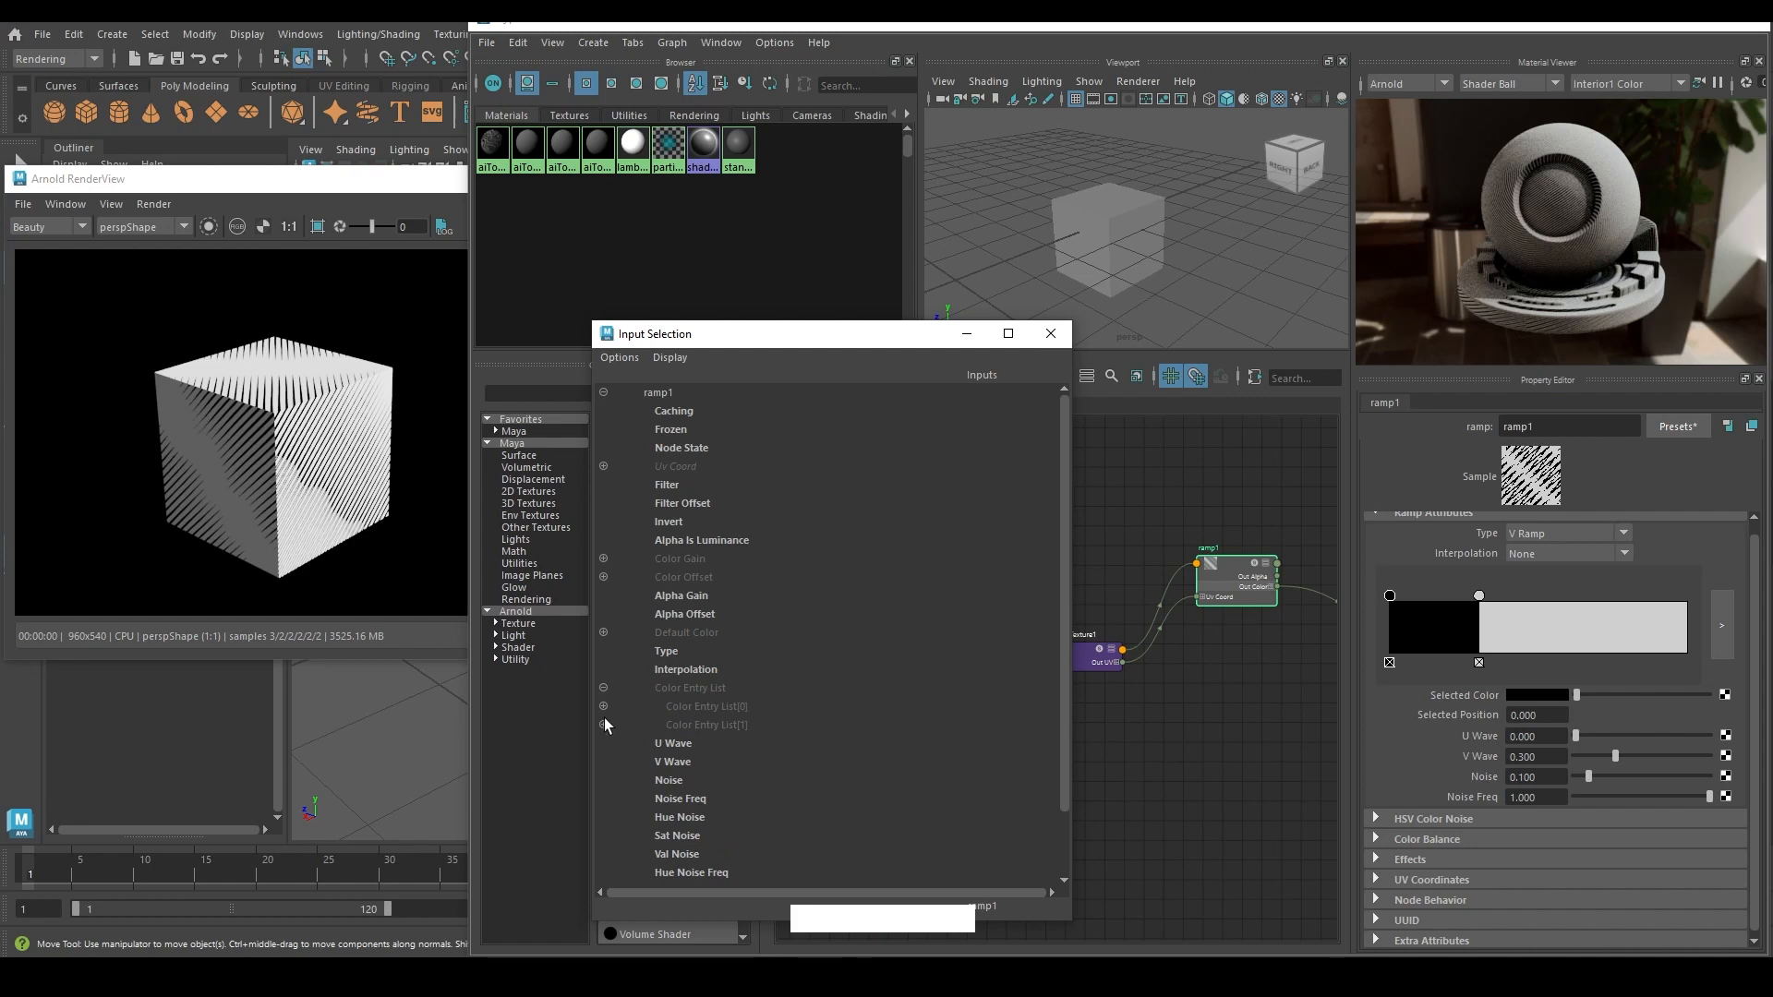
click(603, 705)
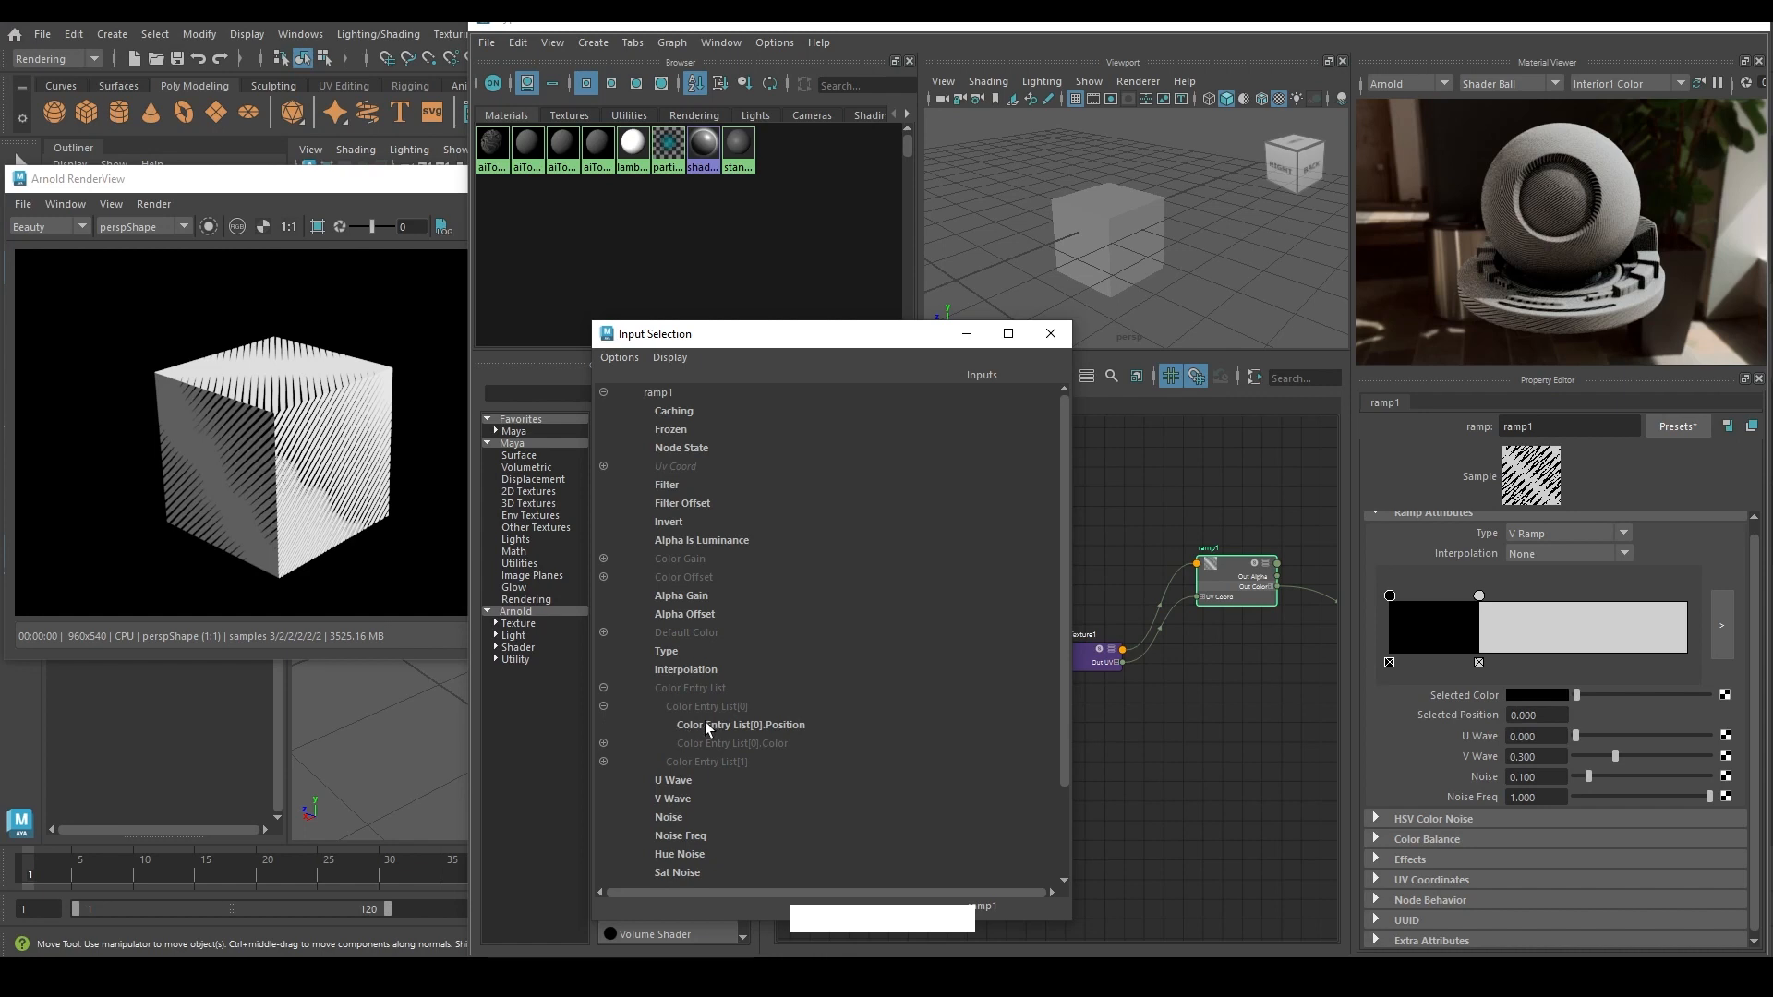
ctrl+click(787, 724)
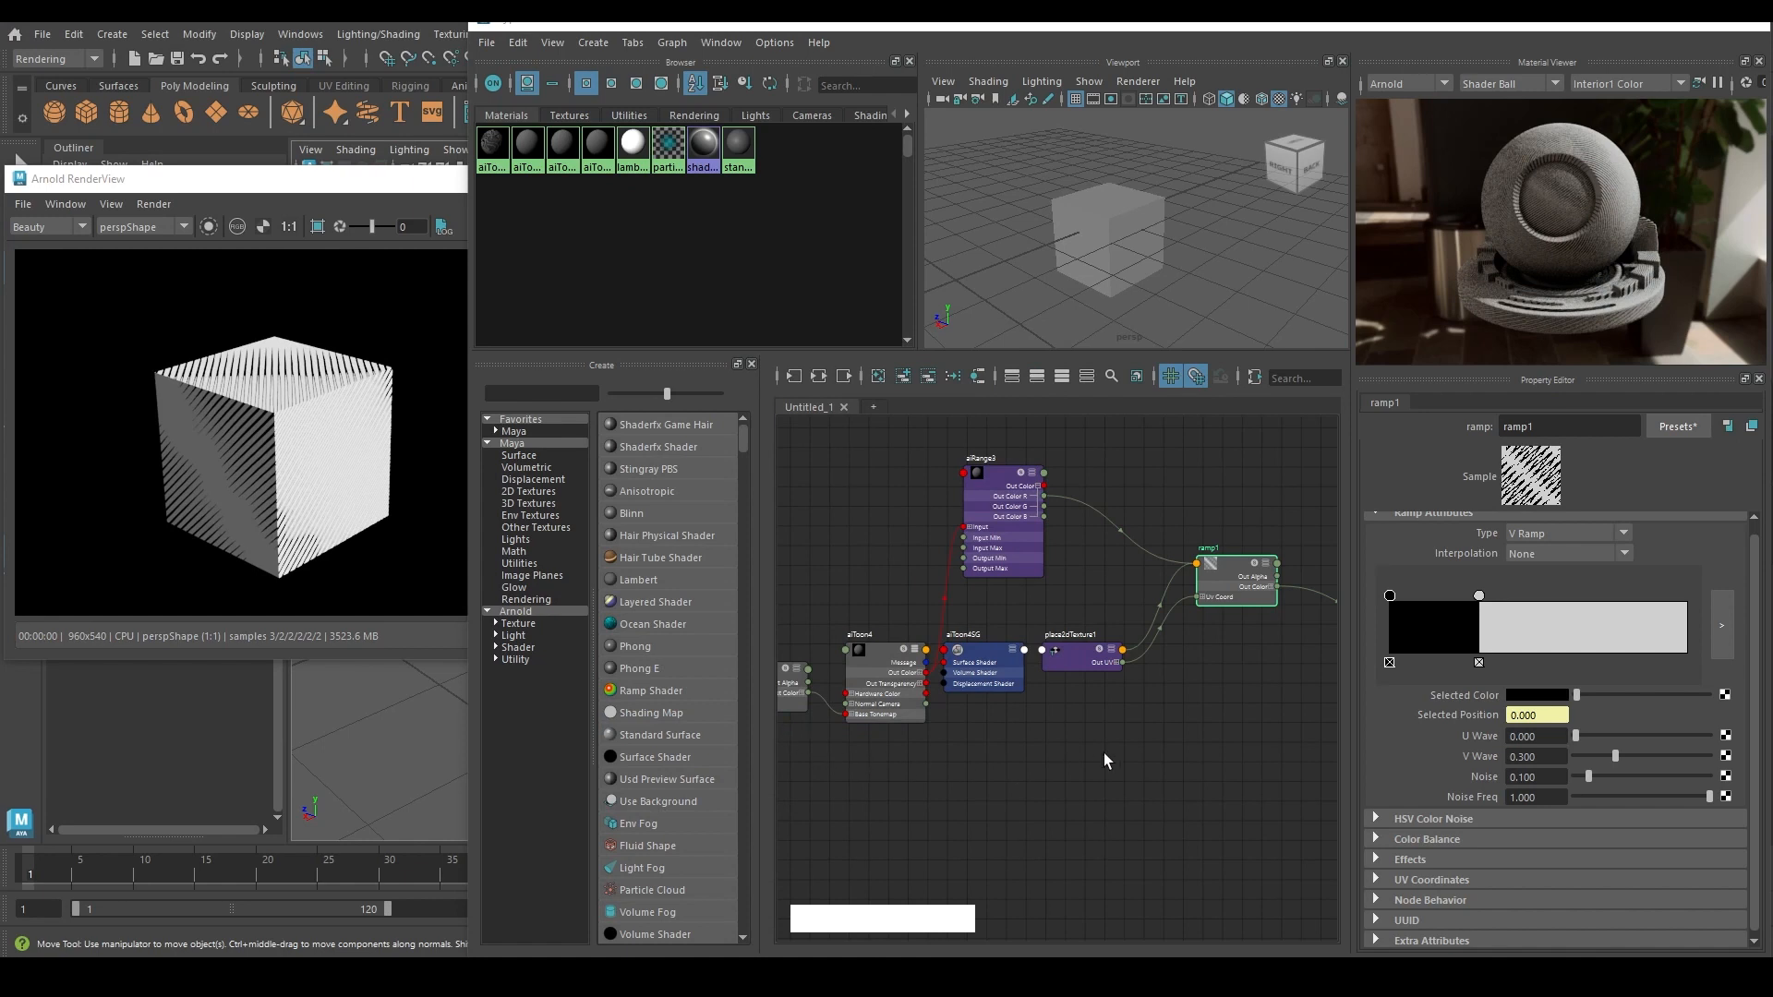
Step: Create a projection node and place it above and between ramp1 and aiToon1 in the node graph
scroll(1104, 752, down, 2)
alt+middle_drag(1105, 752, 1053, 790)
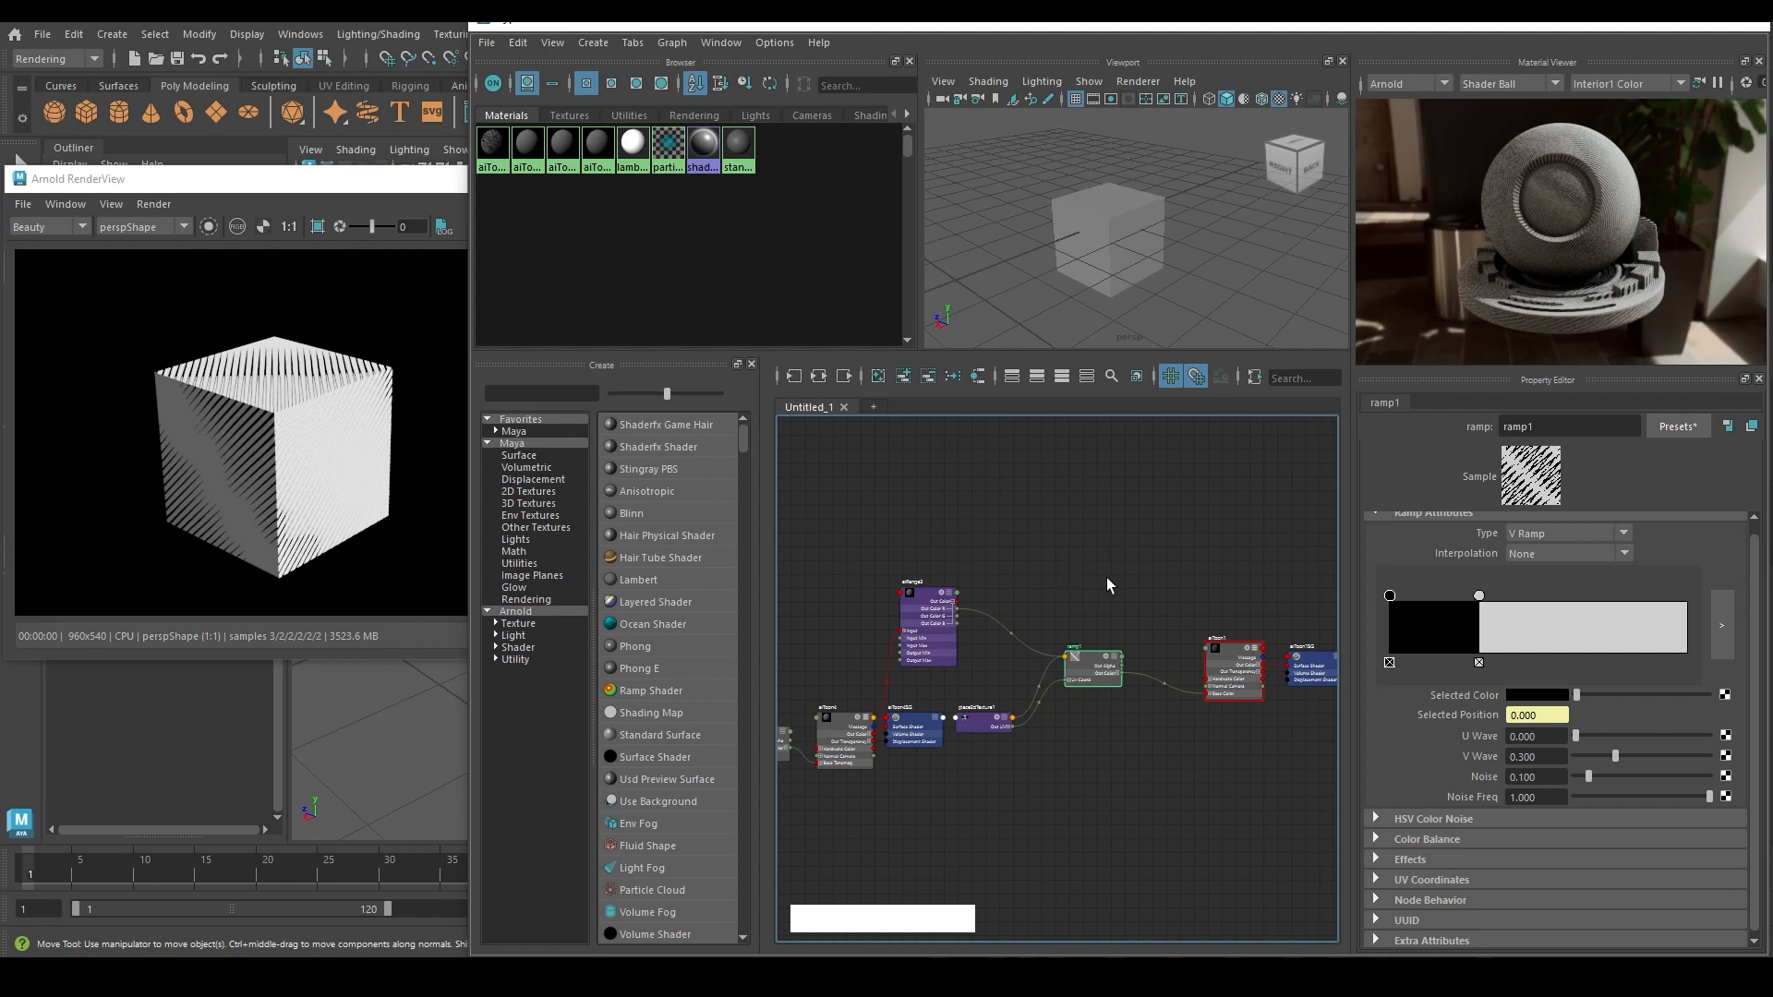
key(Tab)
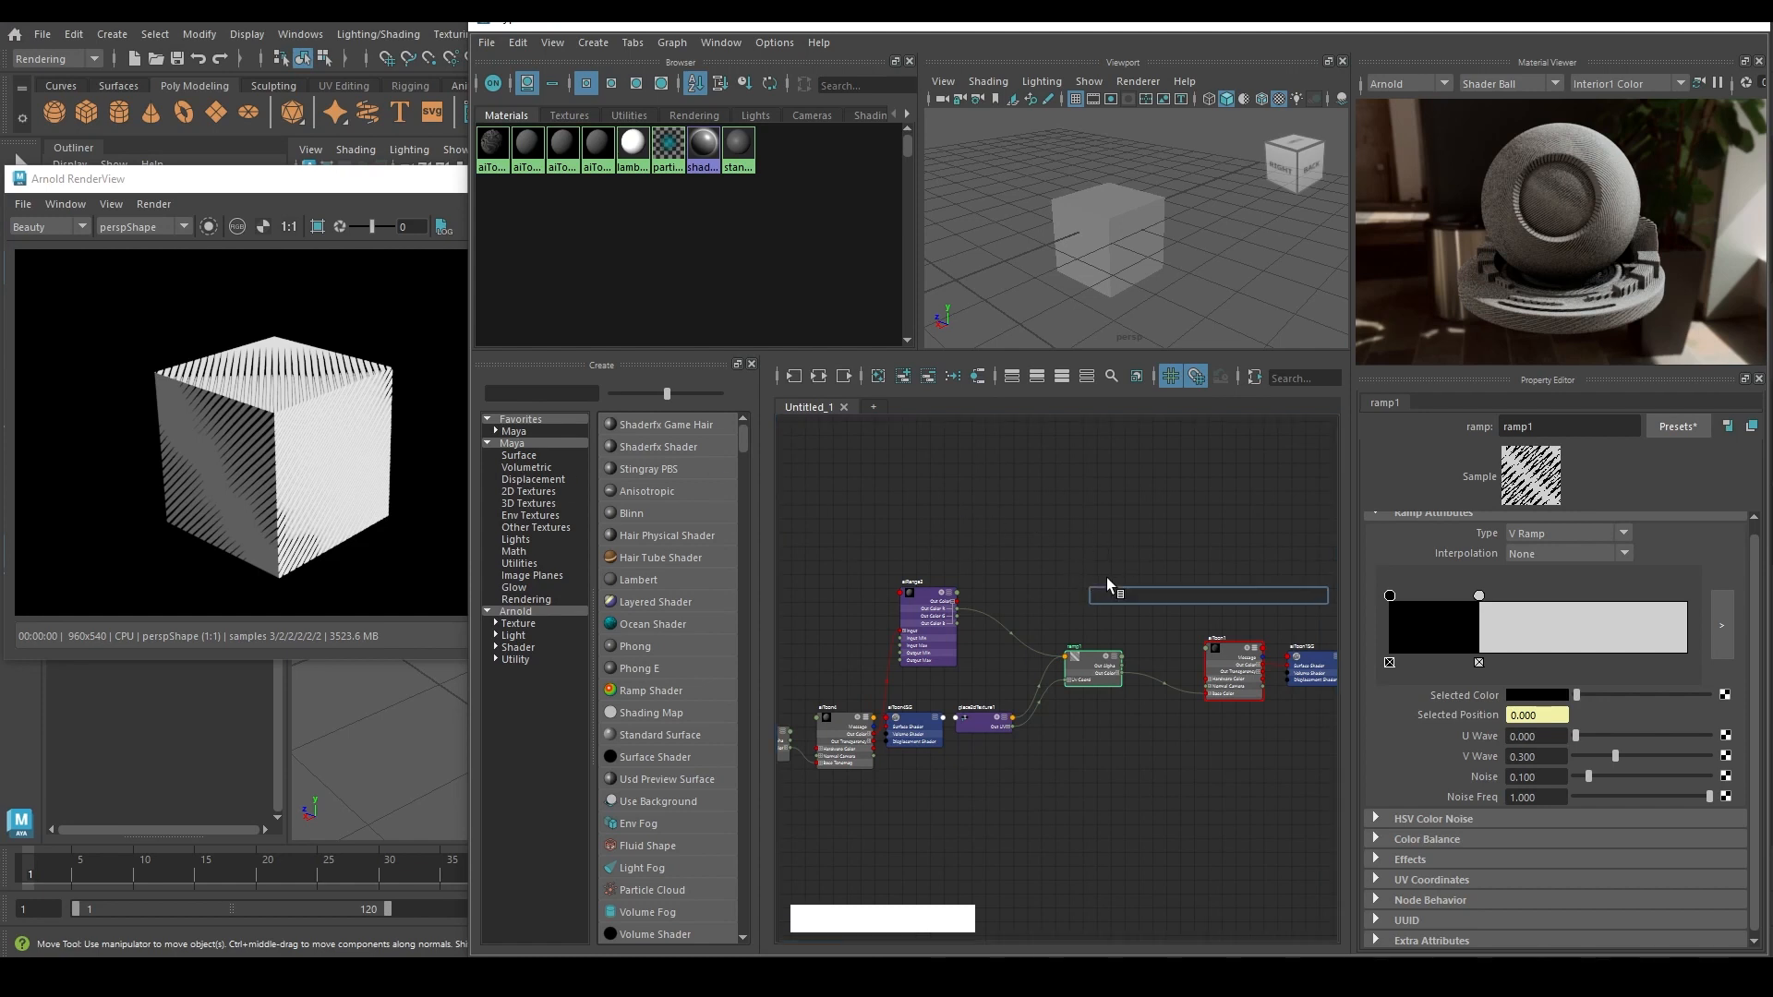
text(project)
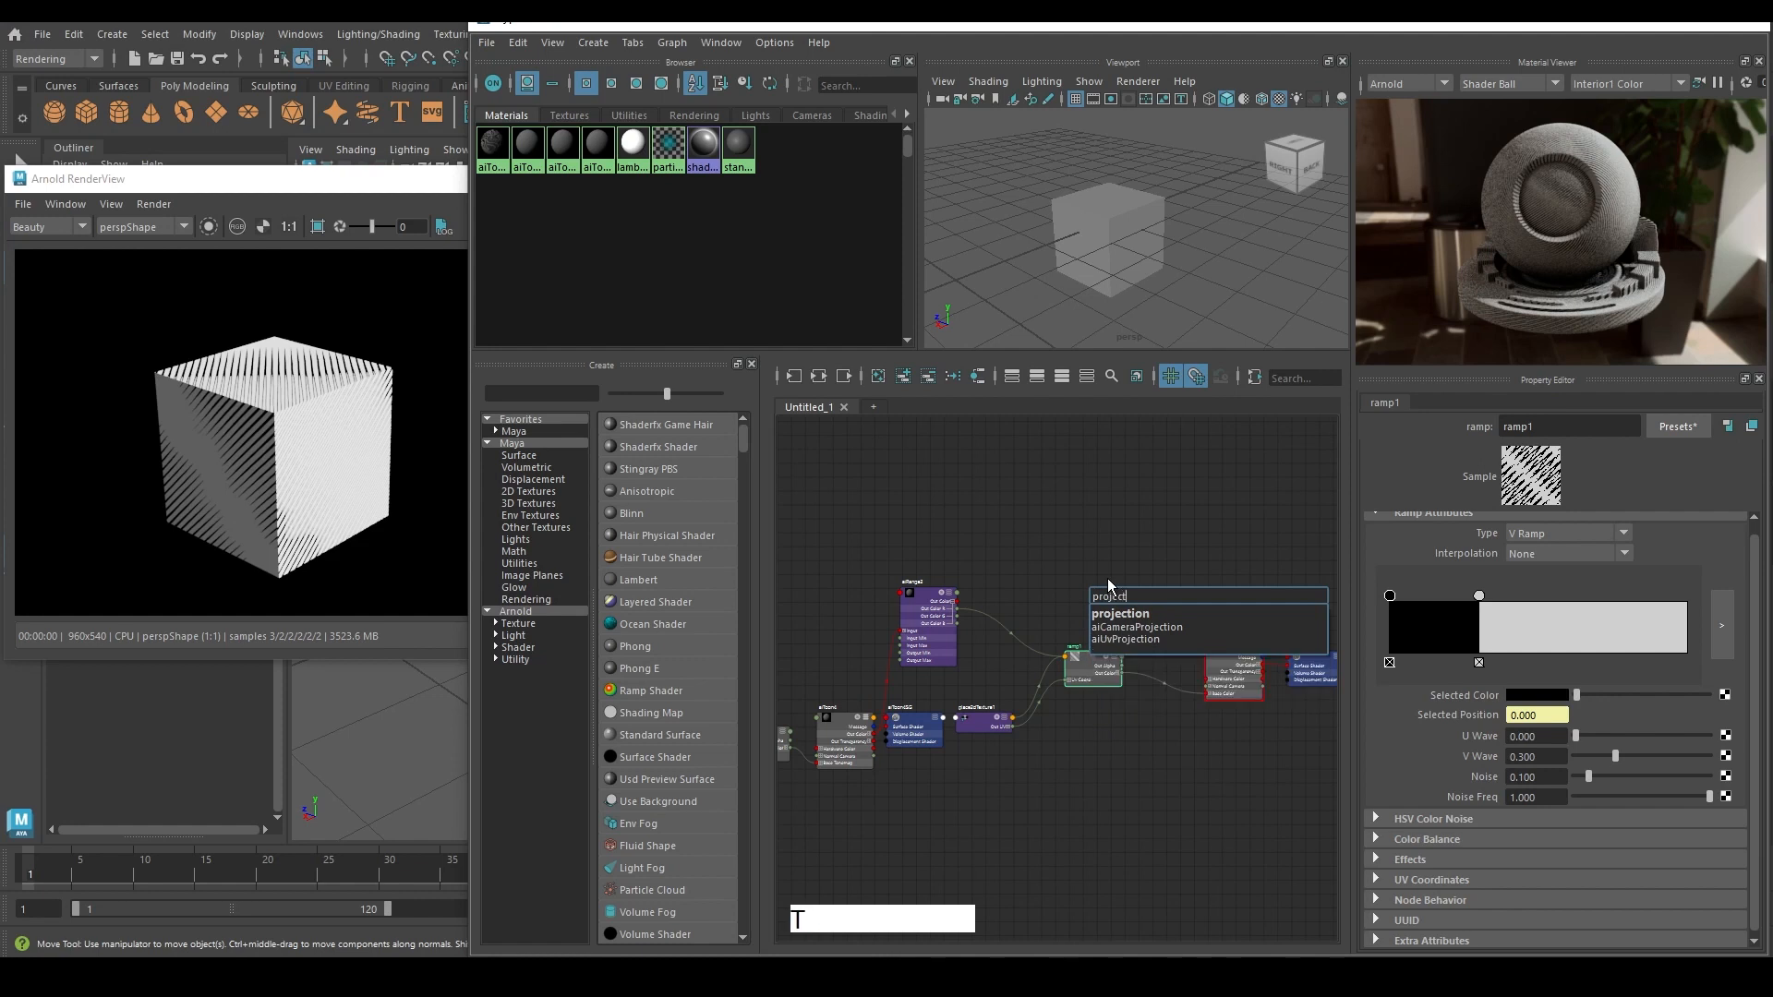
click(1134, 617)
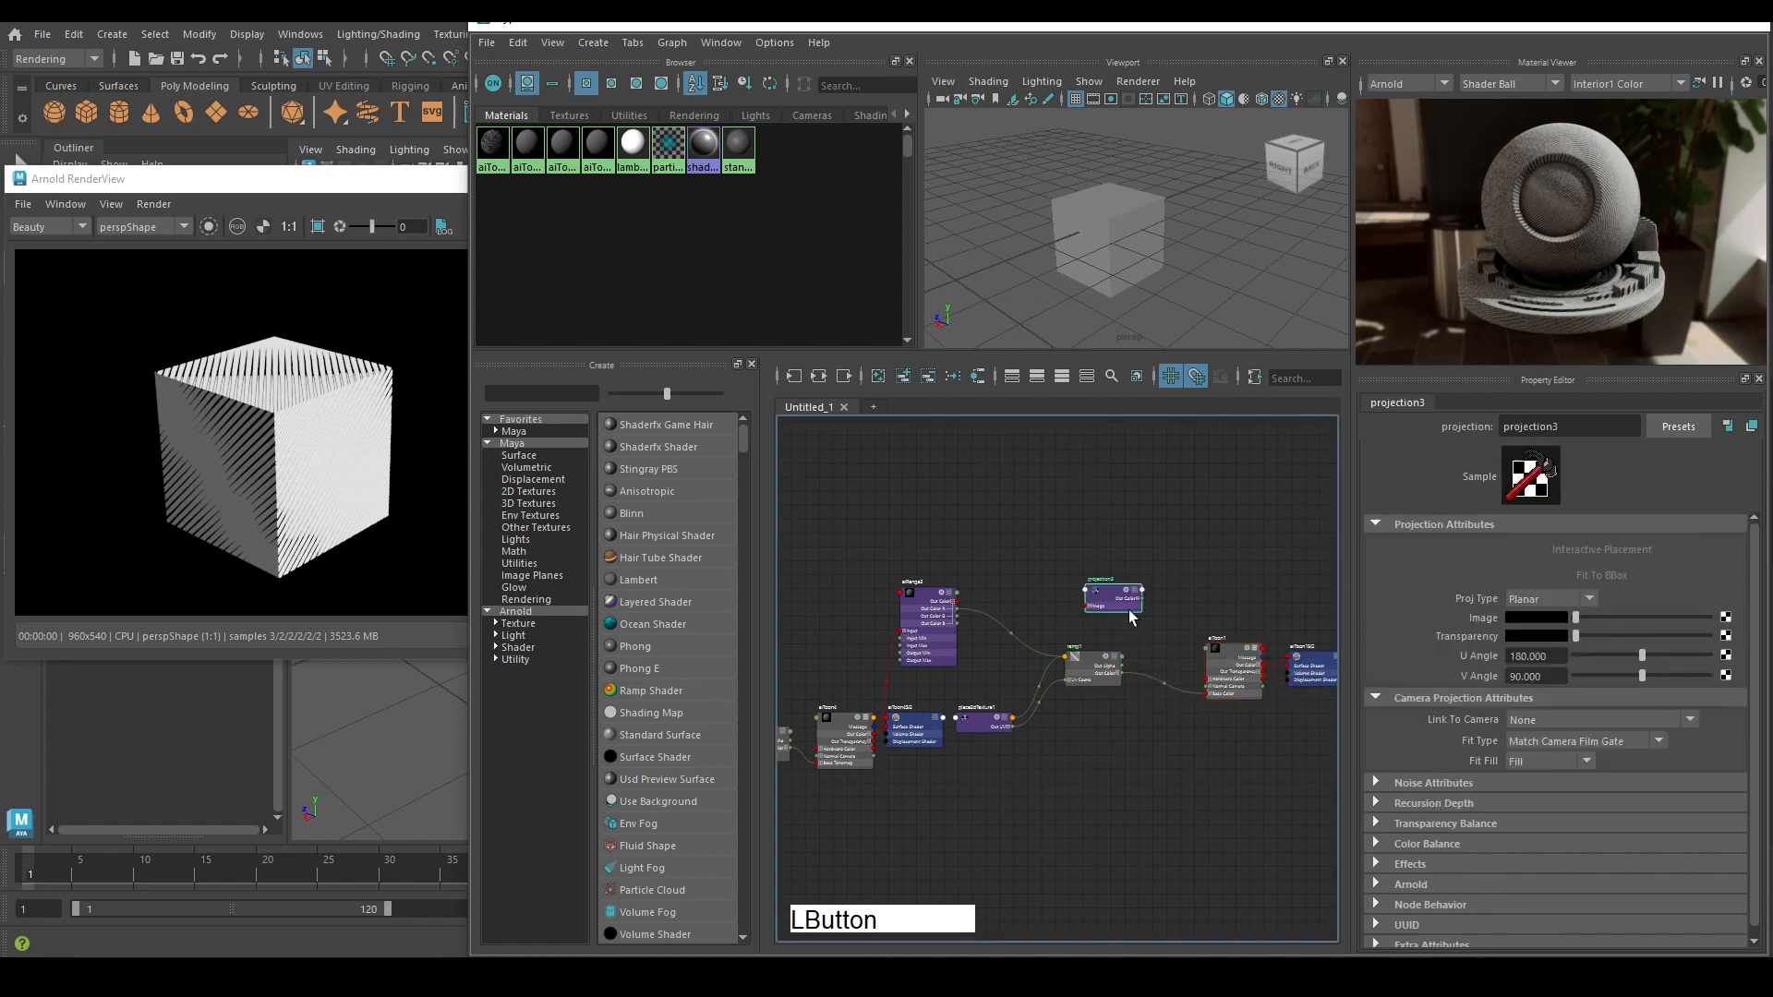
drag(1117, 598, 1177, 609)
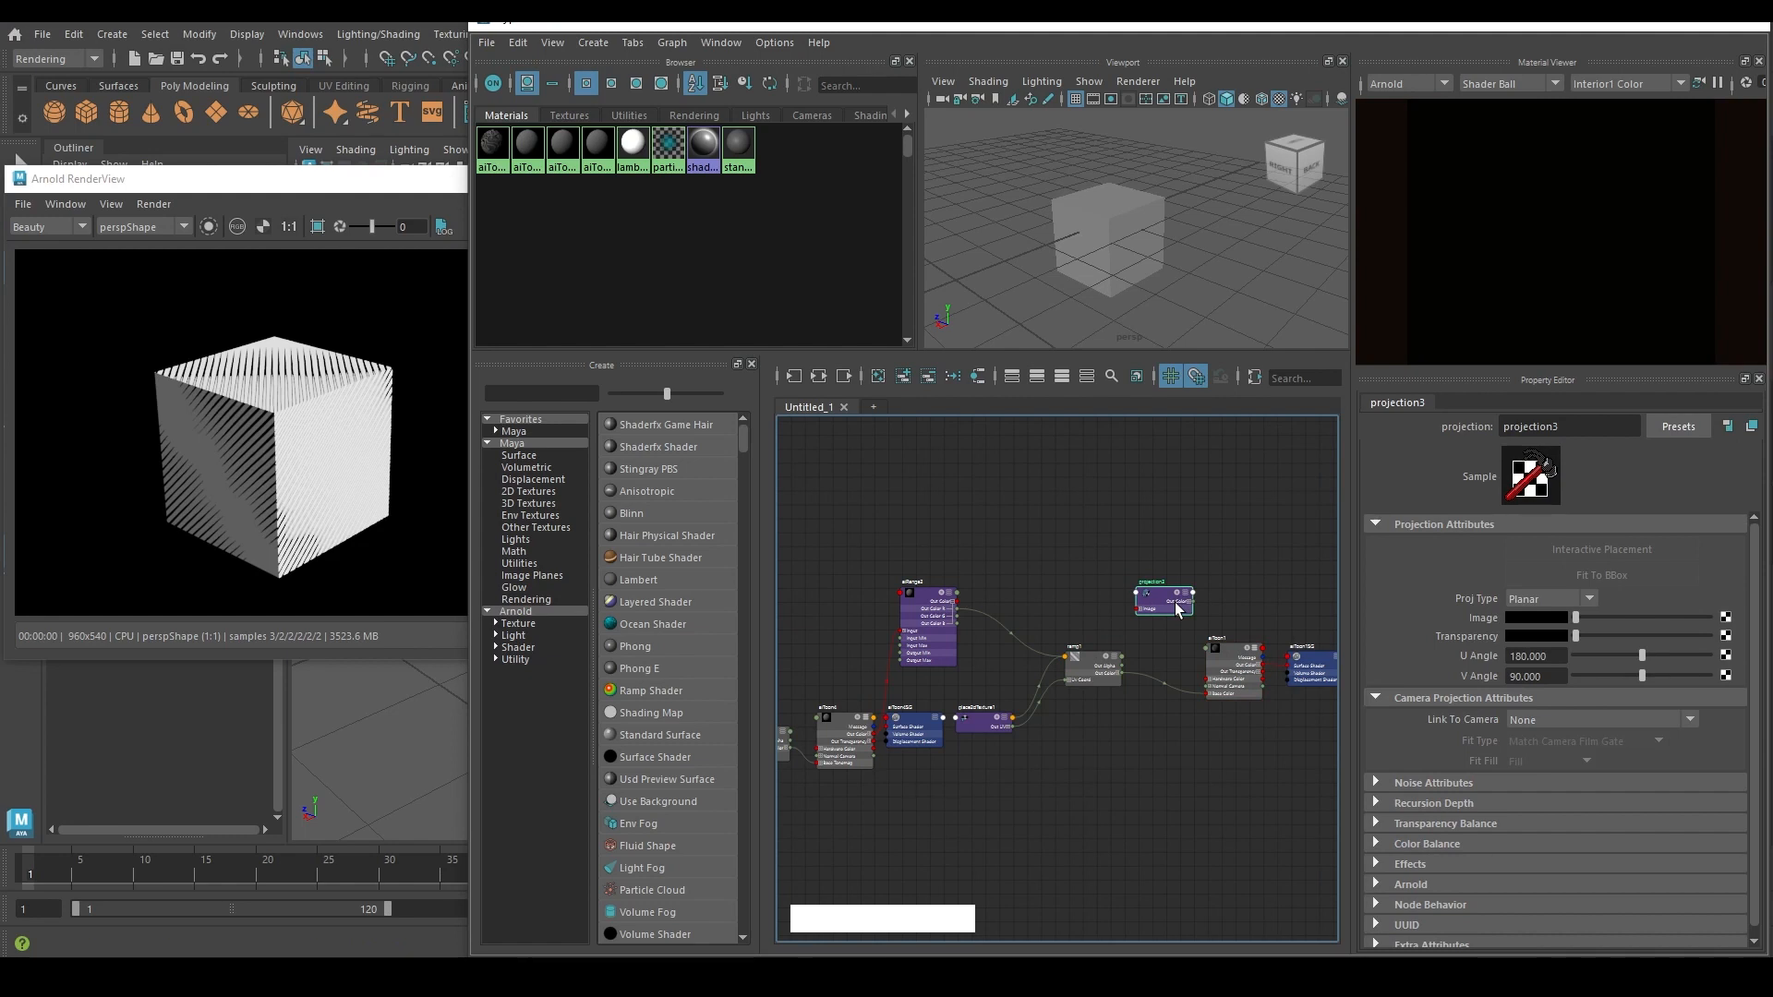
Step: Connect ramp1's Out Color to the projection's Image, and the projection's Out Color to aiToon1's Base Color
scroll(1147, 642, up, 2)
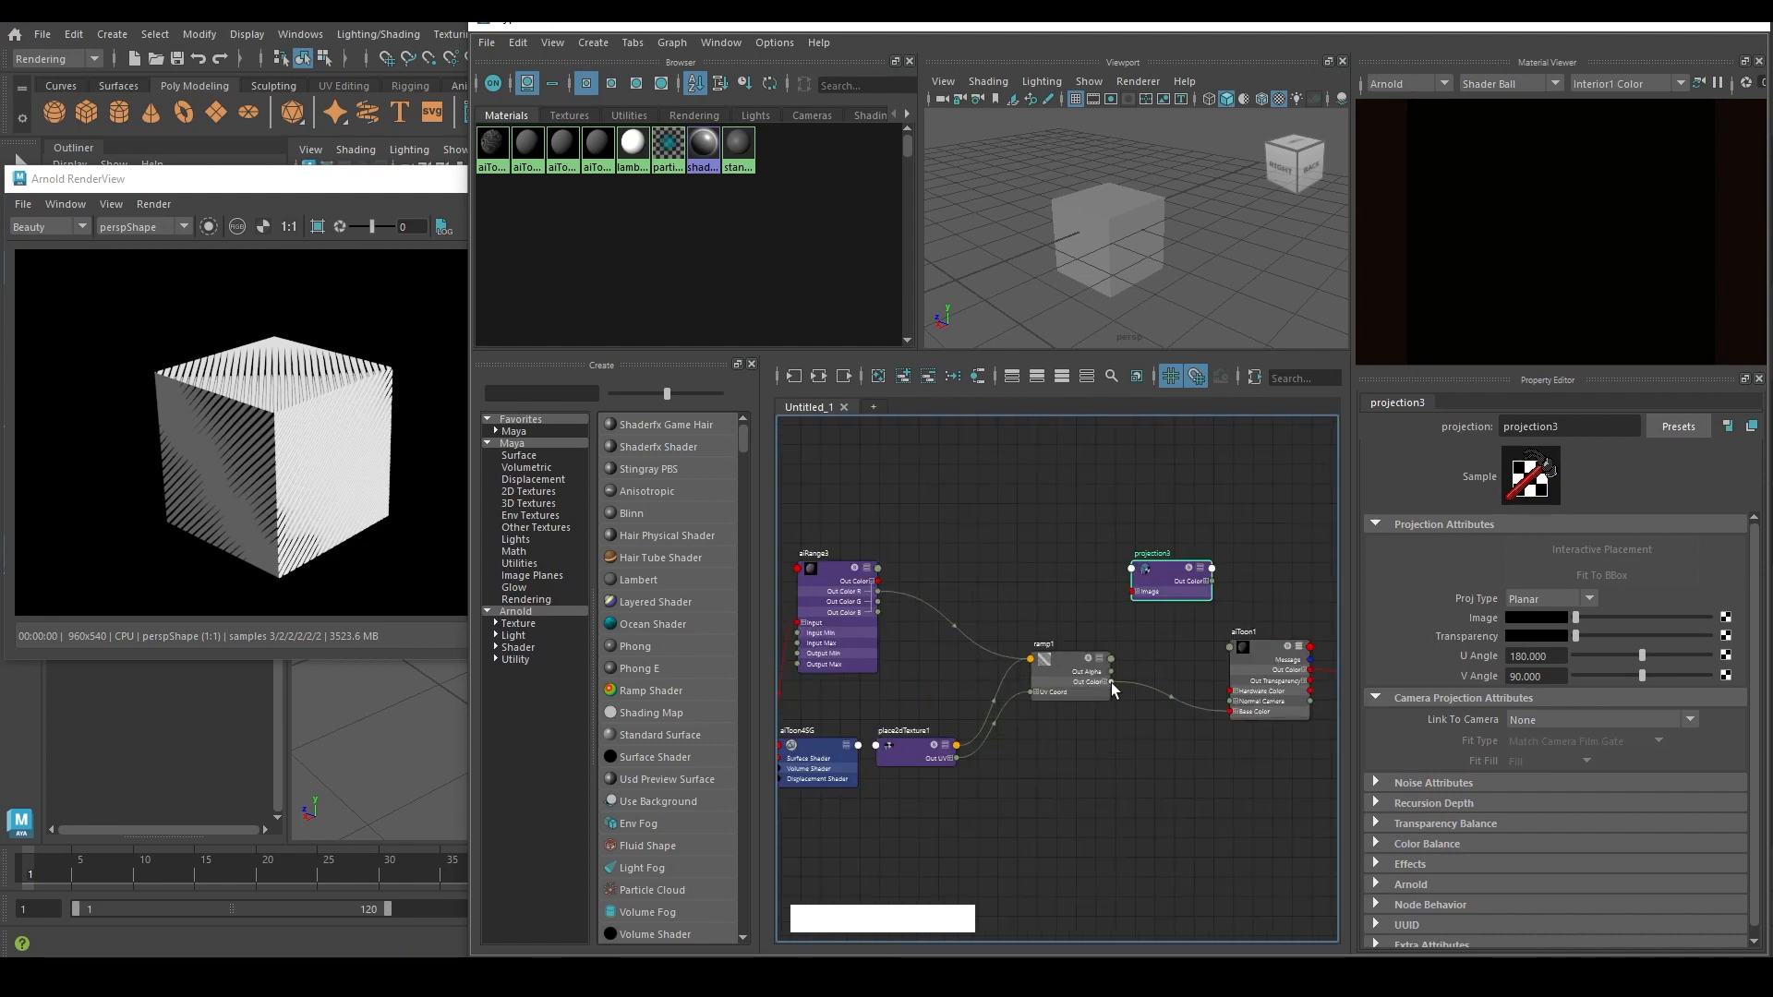
drag(1113, 683, 1136, 594)
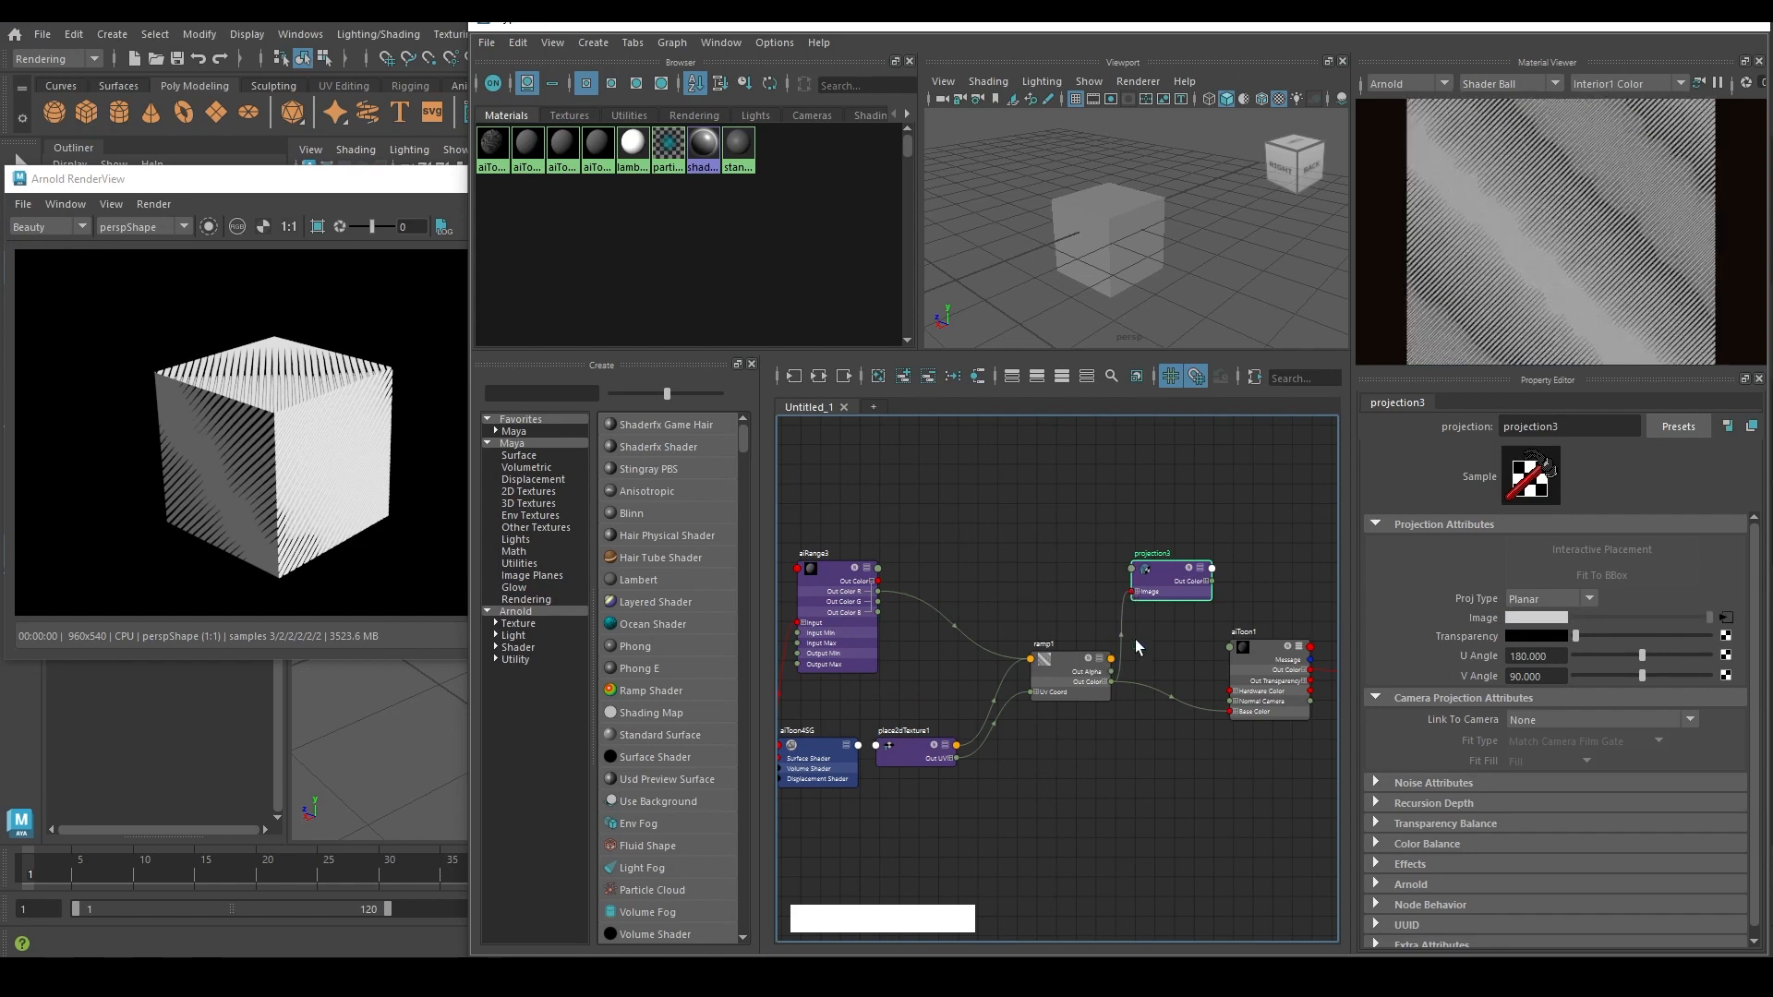
alt+middle_drag(1166, 661, 1090, 650)
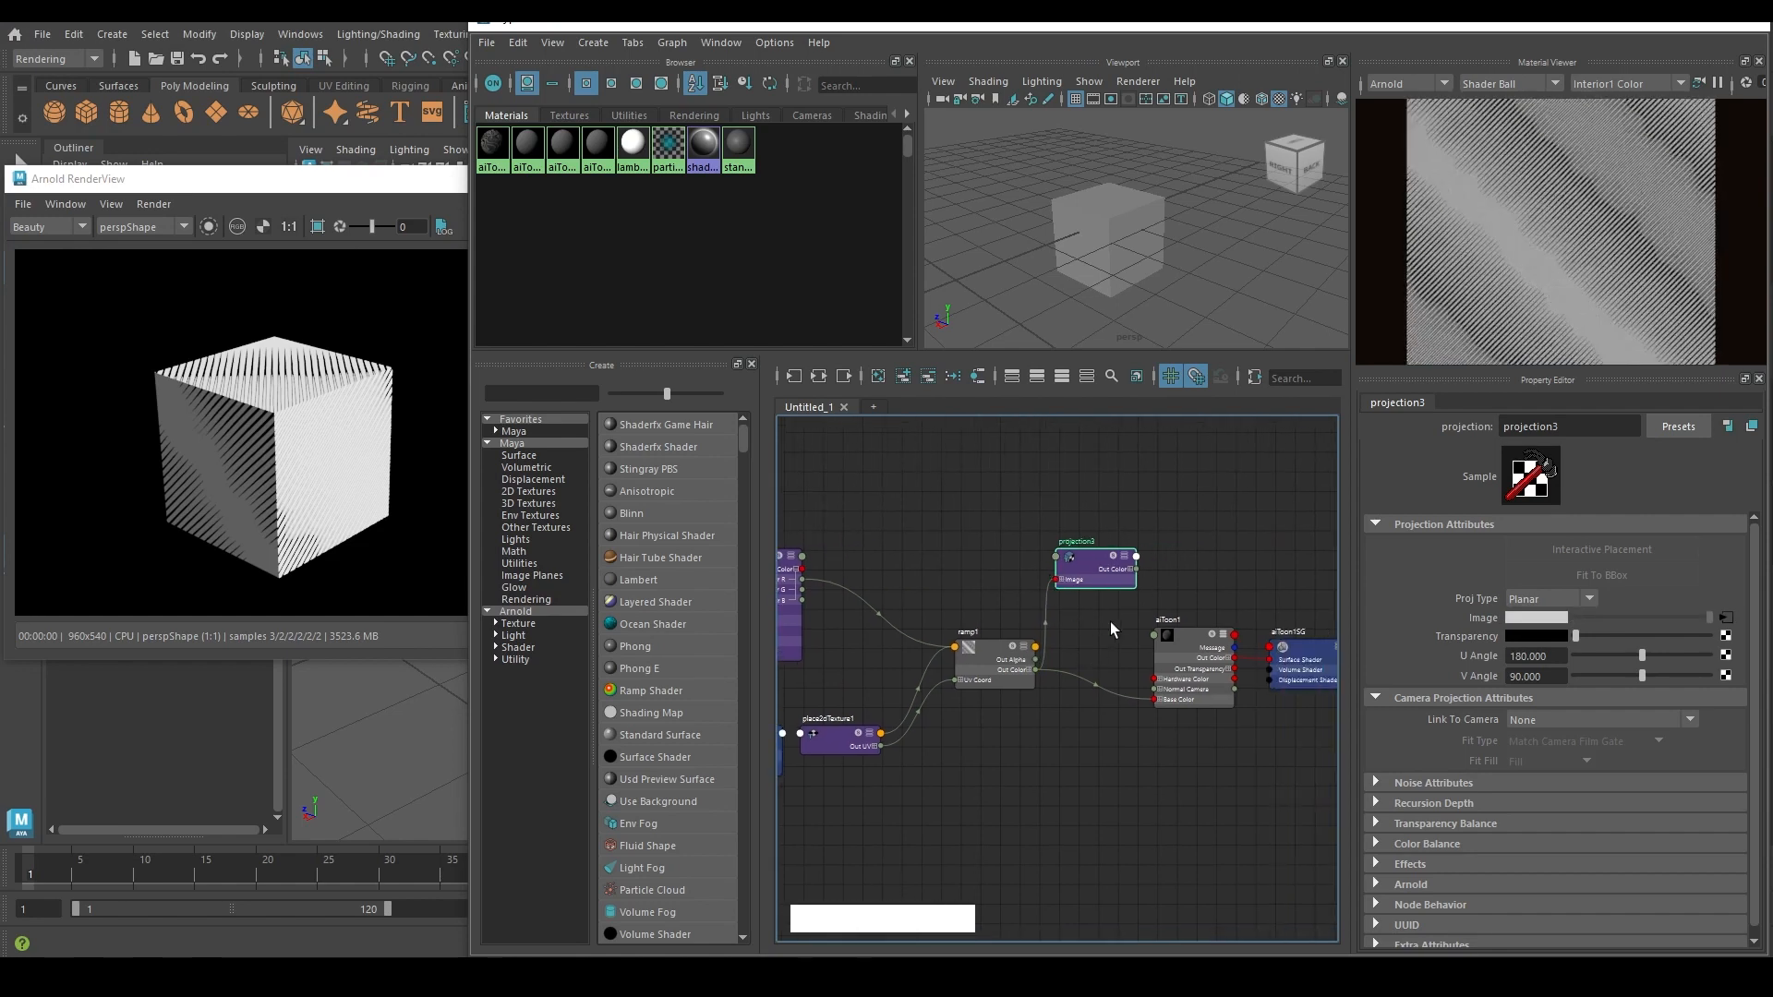
click(1137, 573)
click(1156, 700)
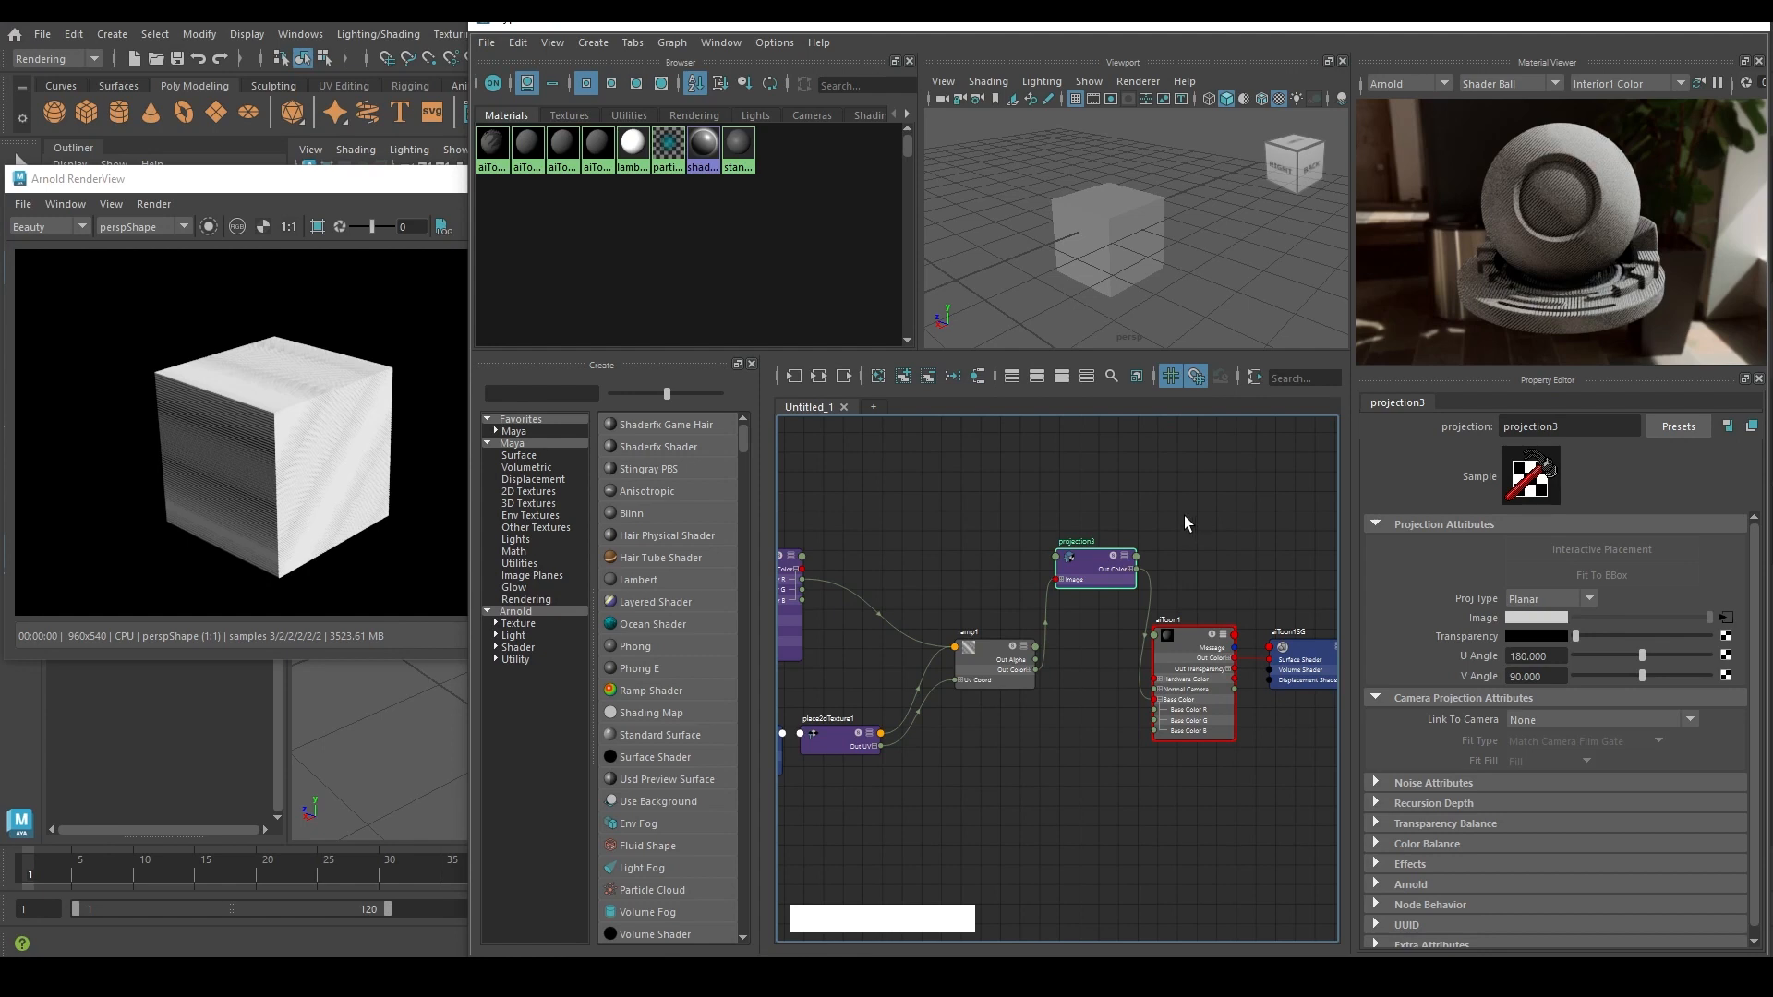
Step: Set the projection type to Perspective, linked to the perspShape camera with Fit Fill set to Horizontal
click(1093, 559)
click(1090, 561)
click(1590, 598)
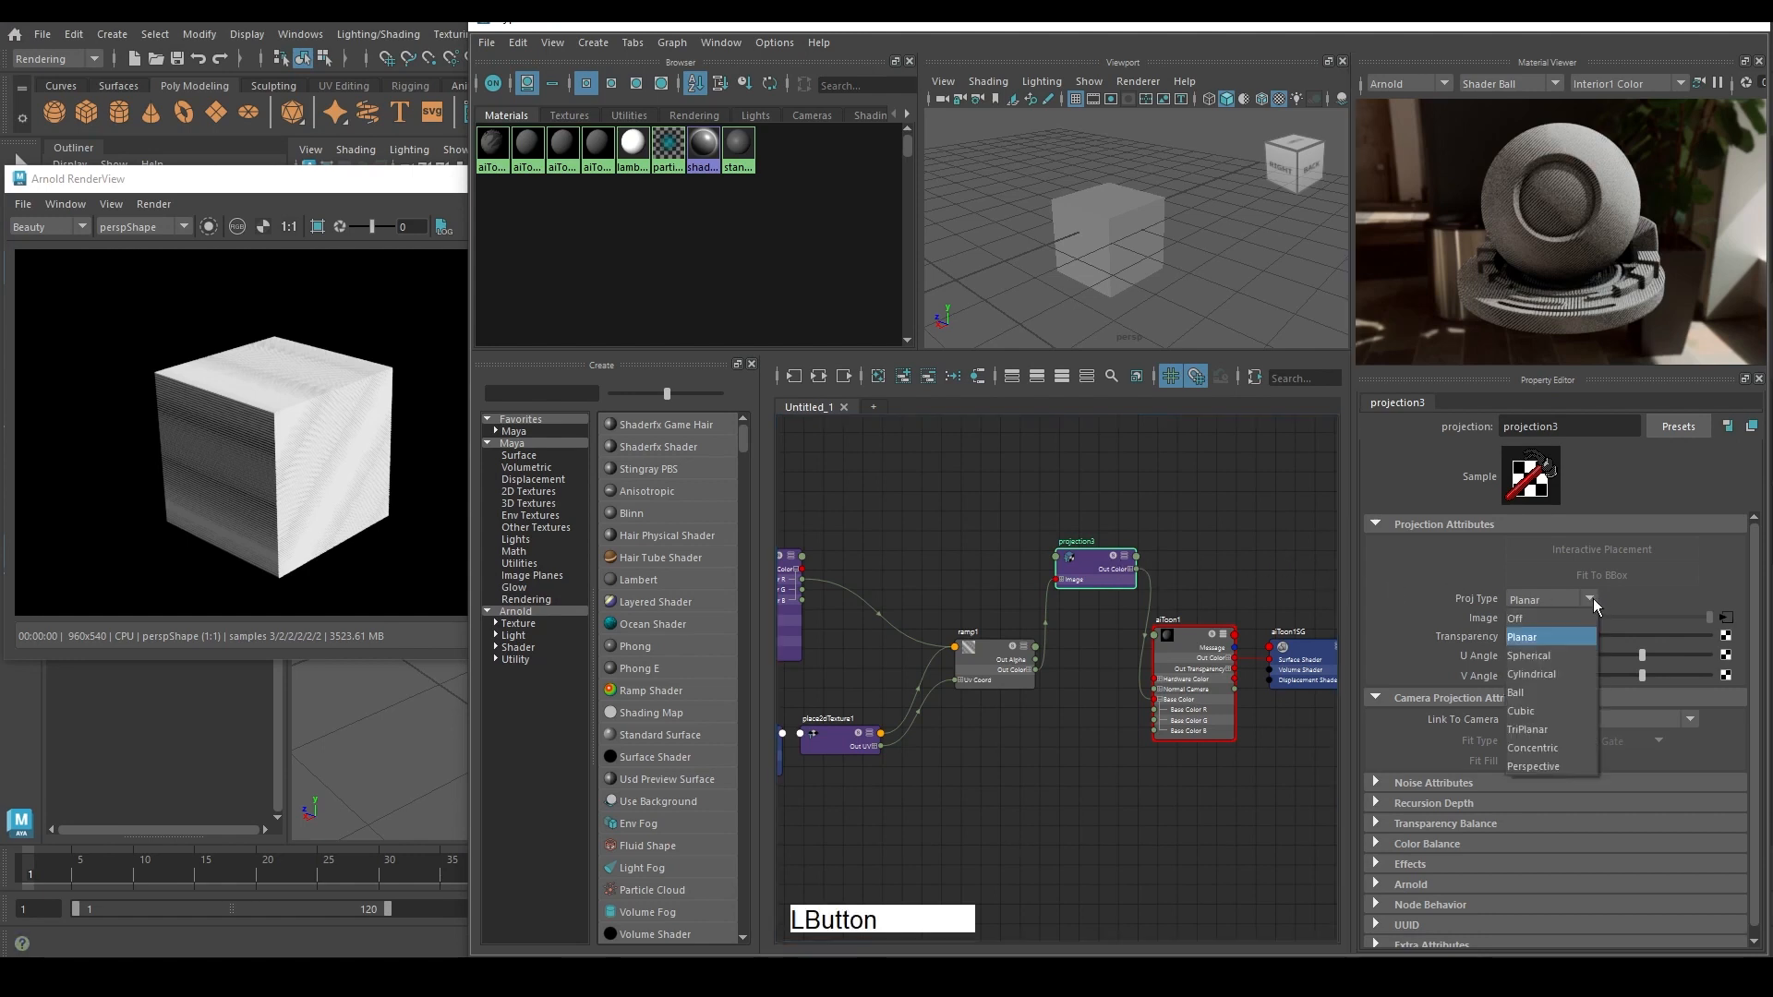
click(1537, 765)
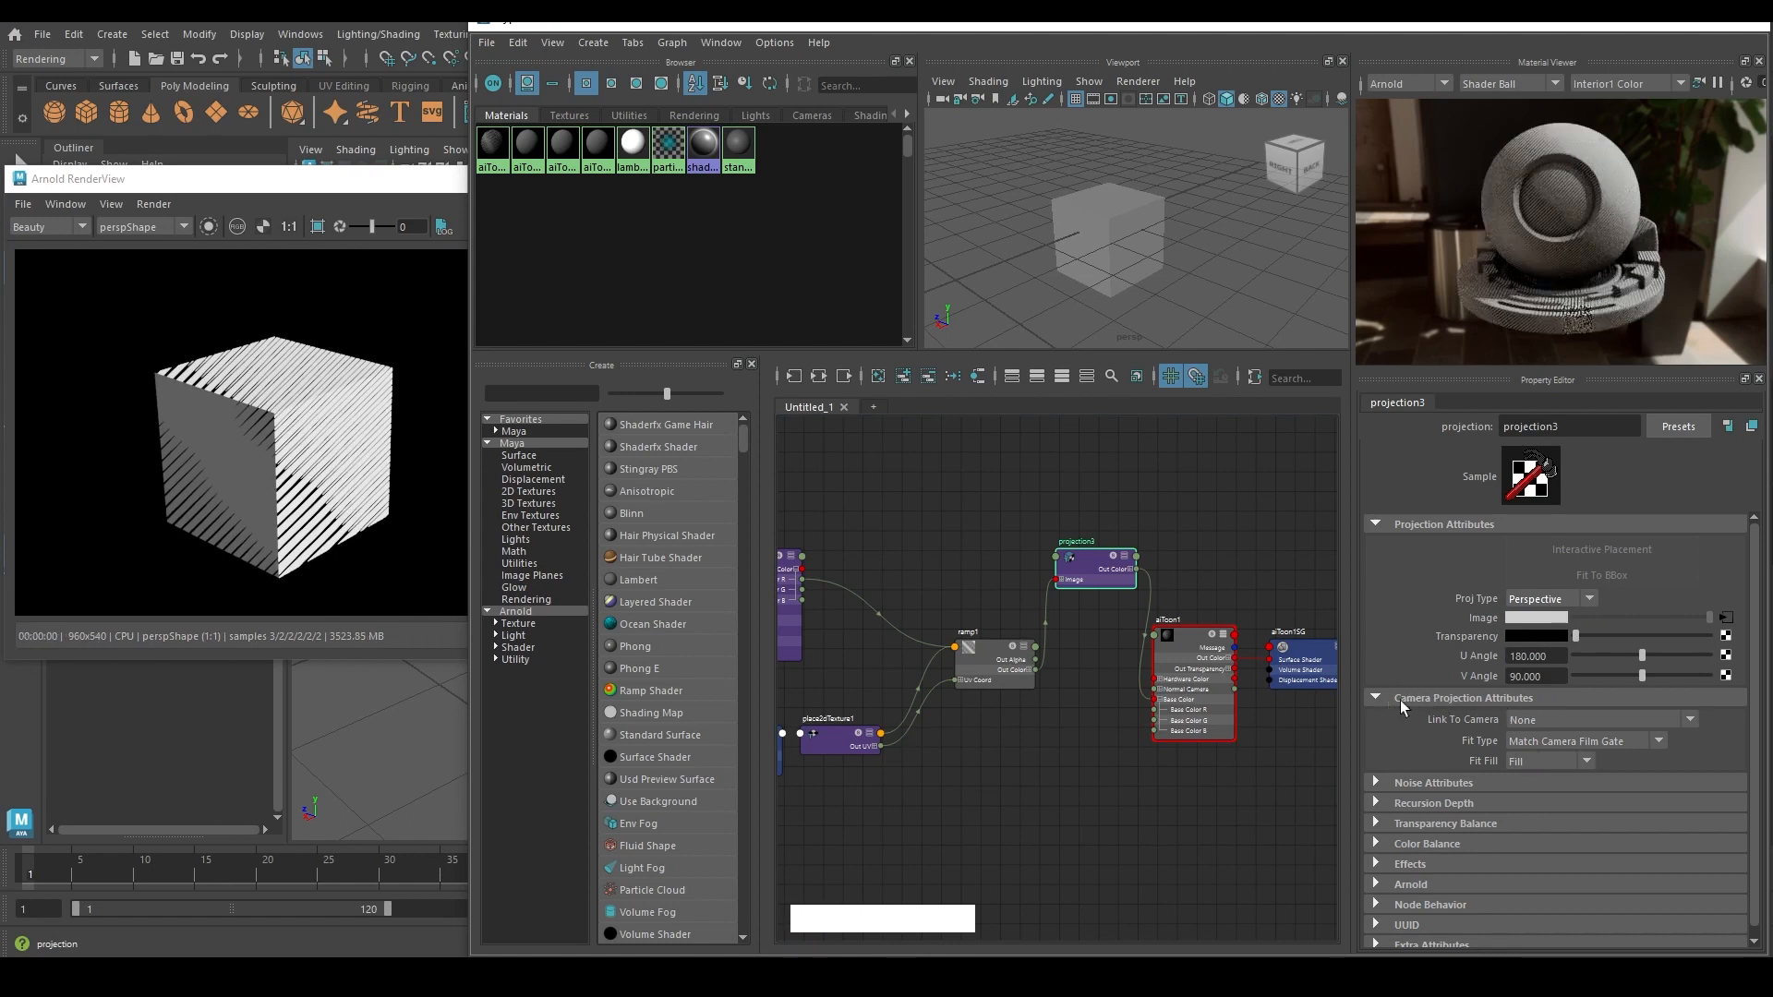
click(1690, 721)
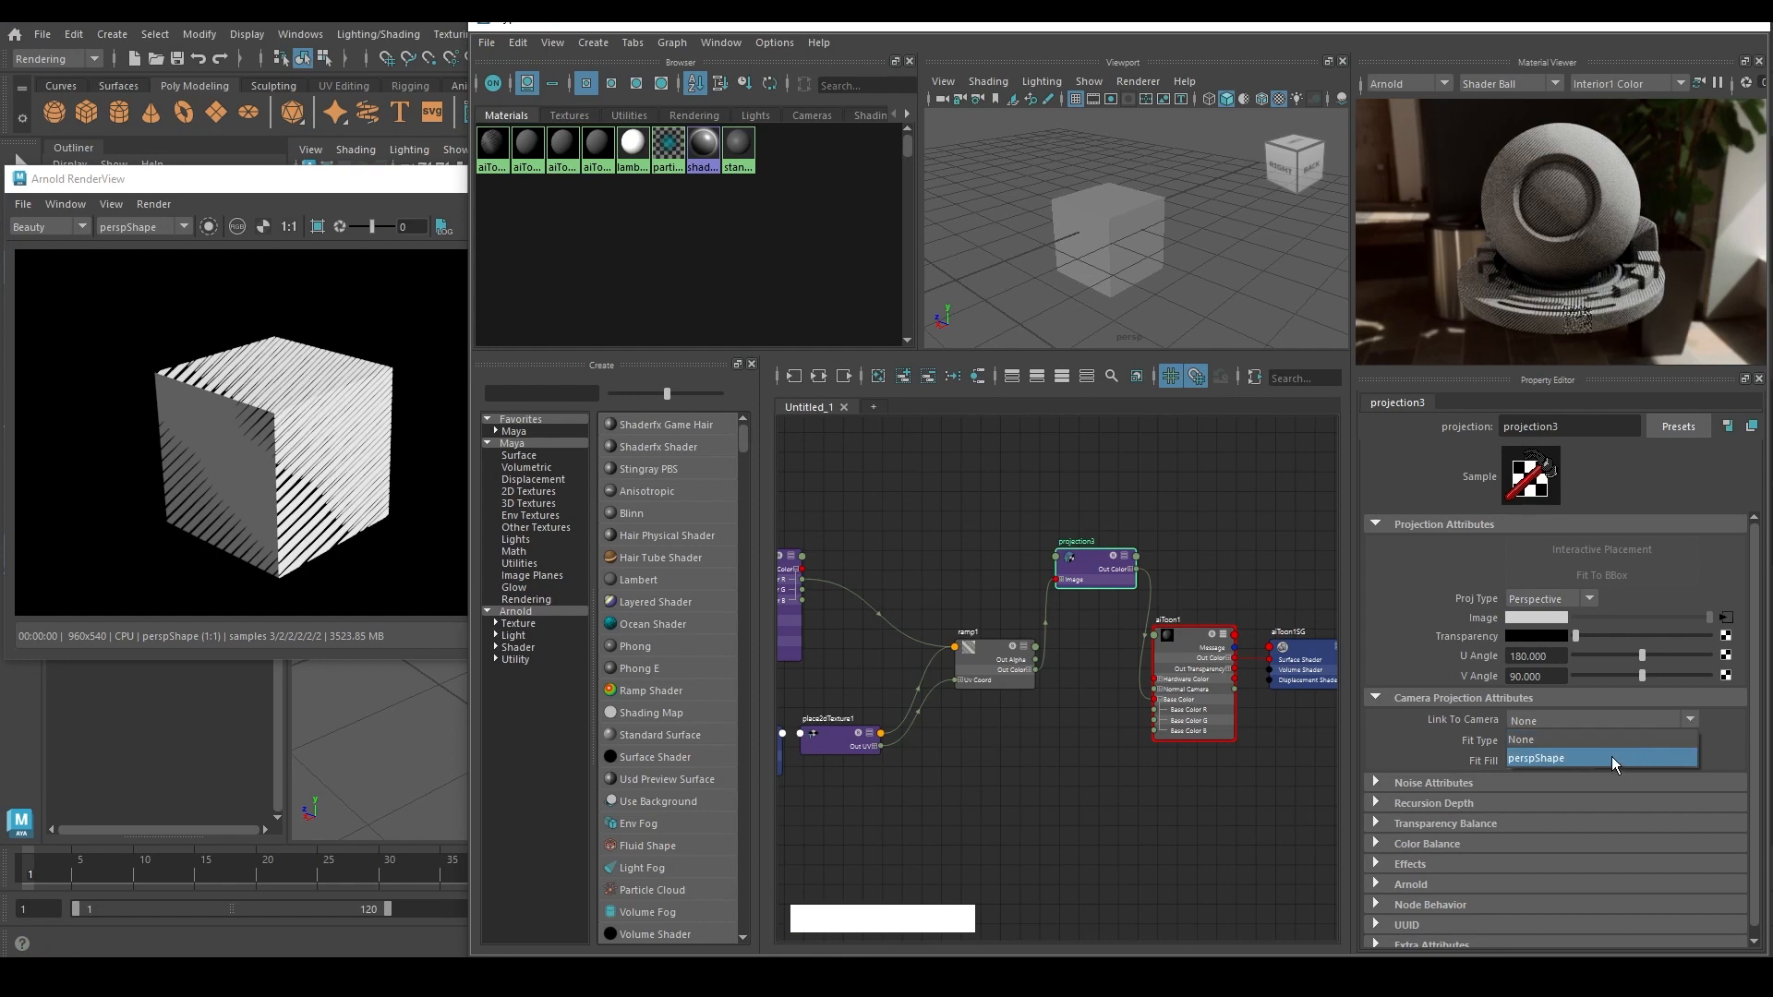
click(1582, 754)
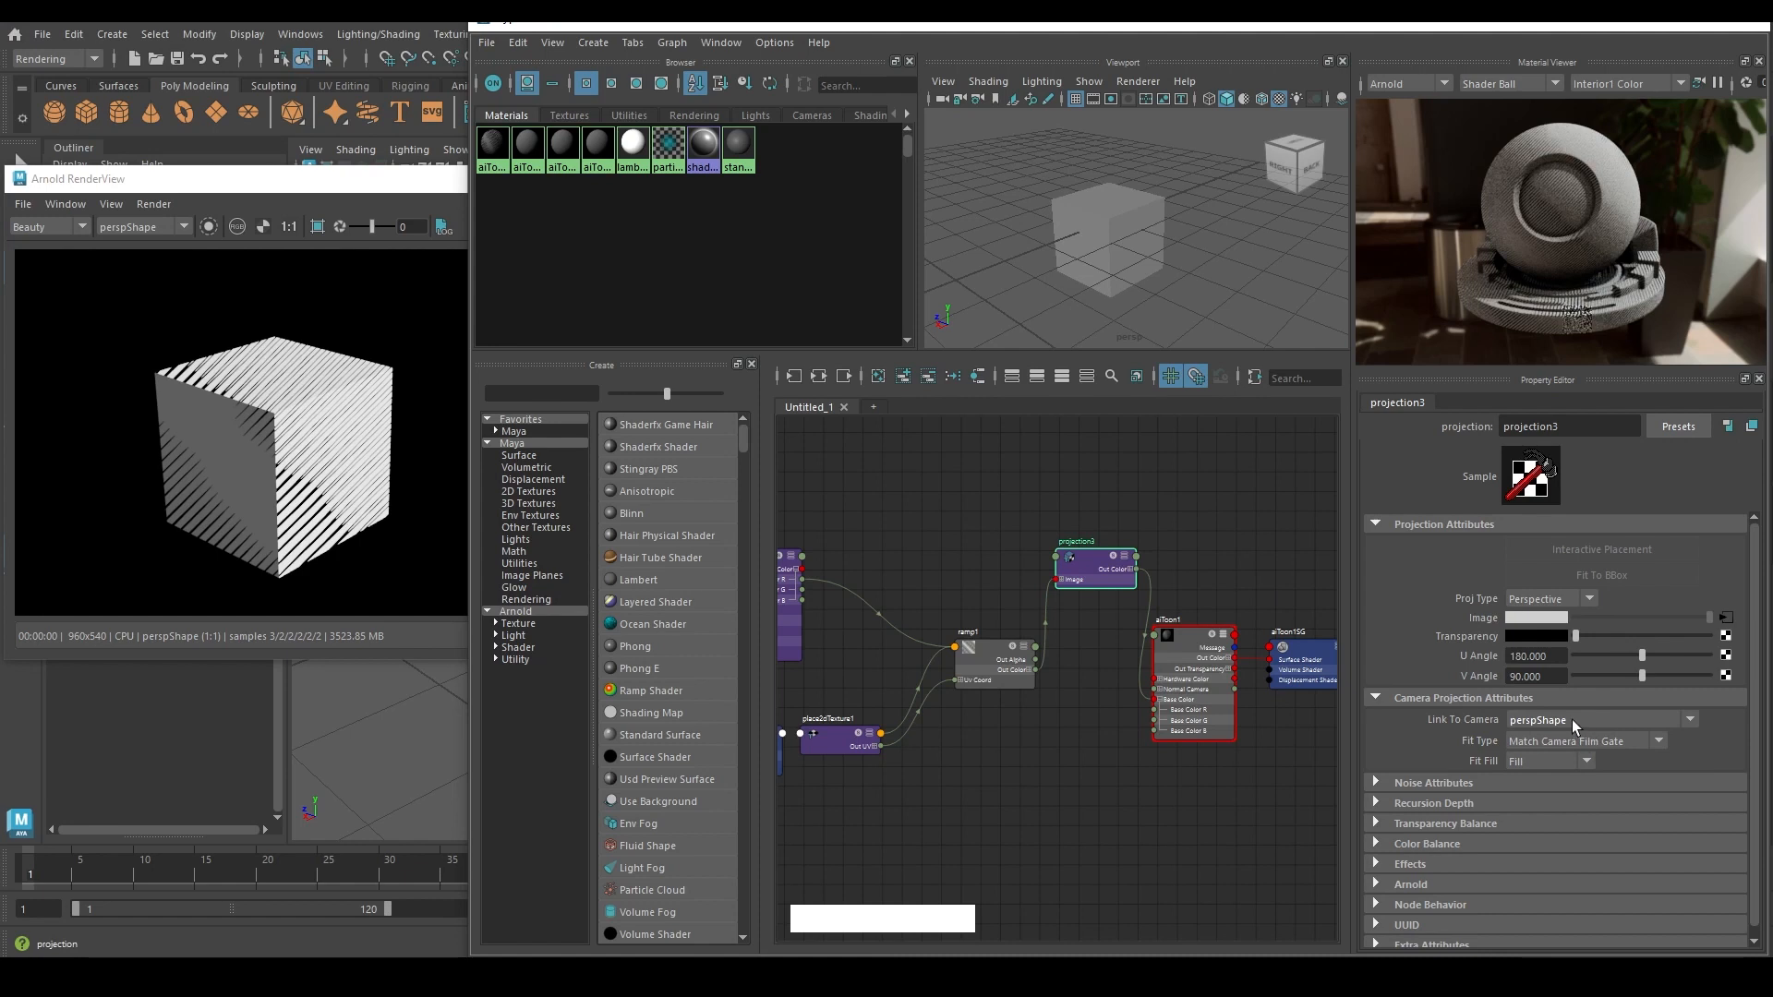
click(1588, 761)
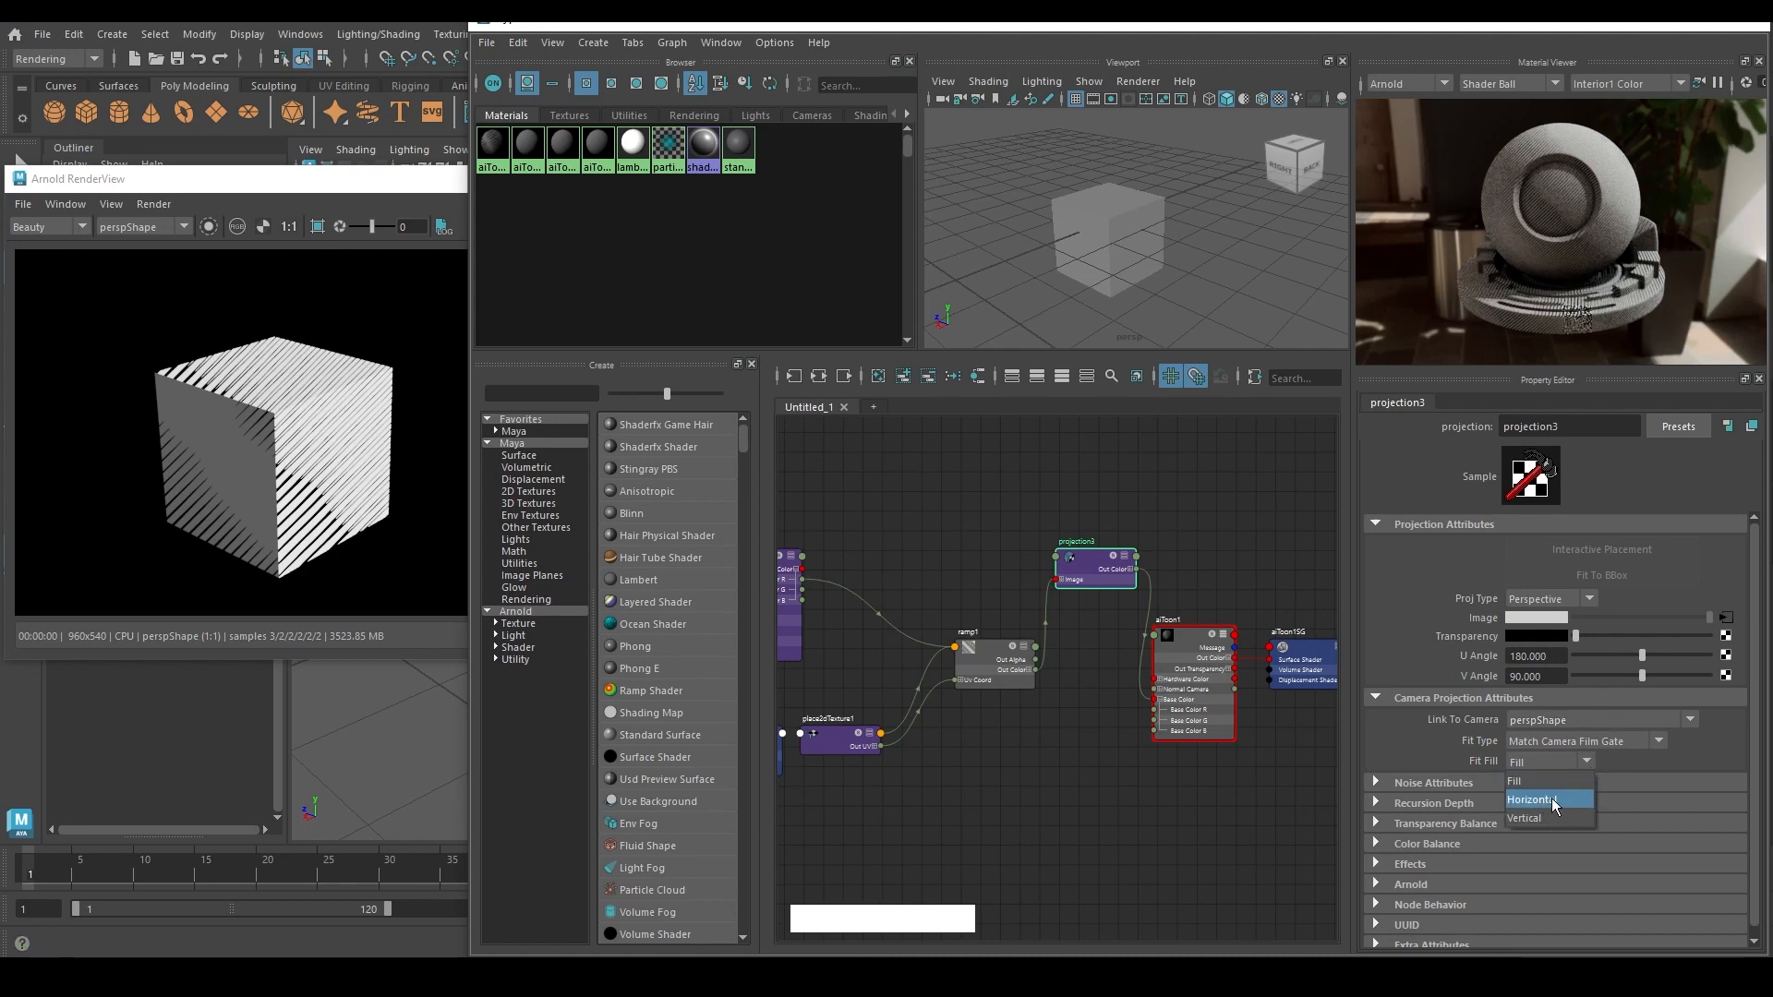
click(1566, 798)
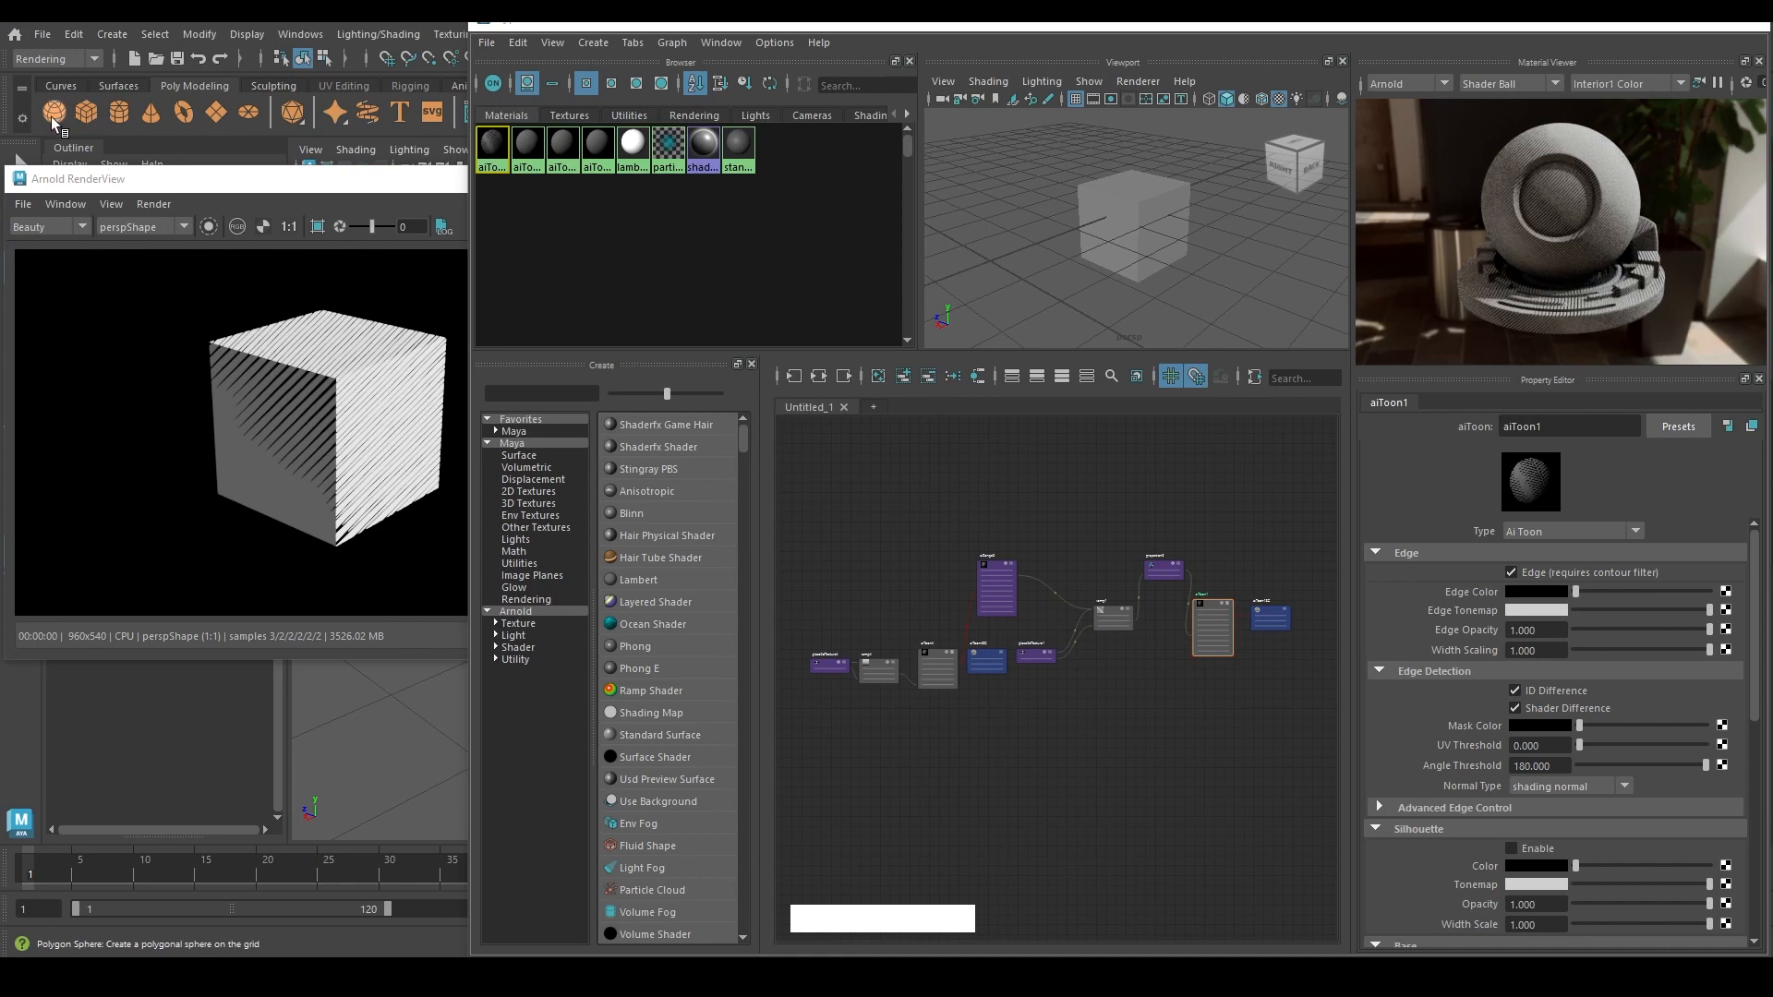
Step: Create a polygon sphere beside the cube and assign the aiToon1 material to it
key(ctrl)
click(53, 111)
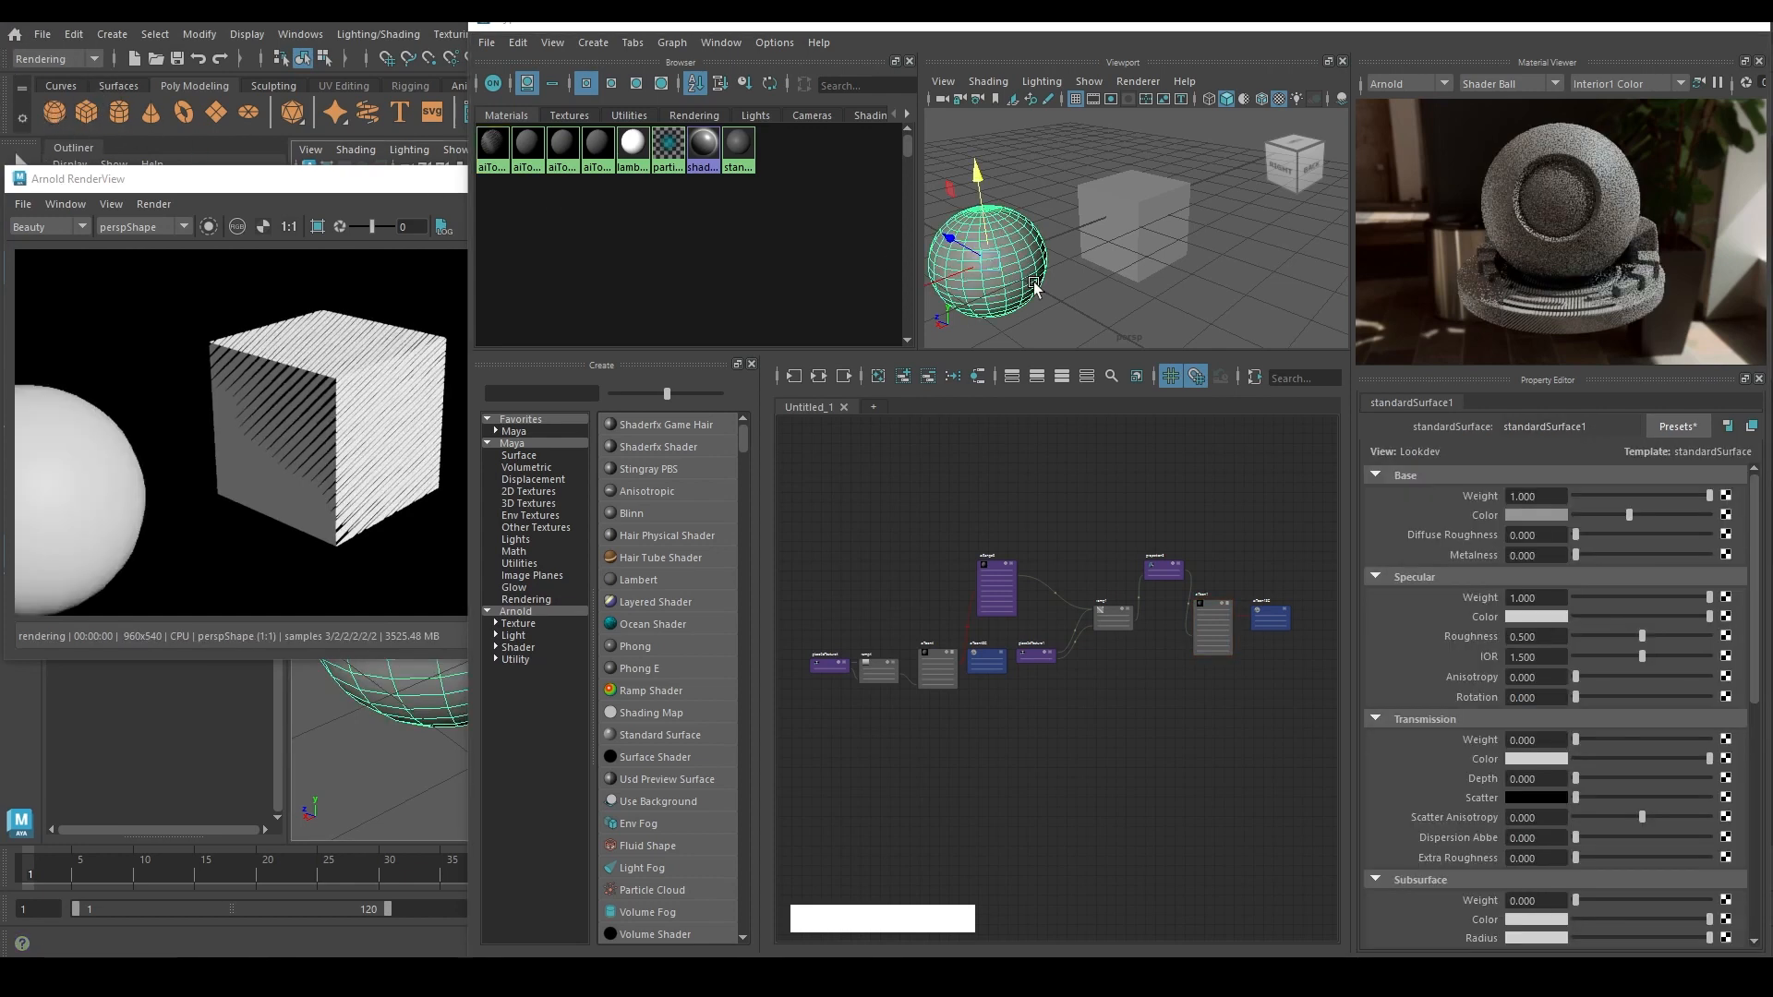
click(1210, 609)
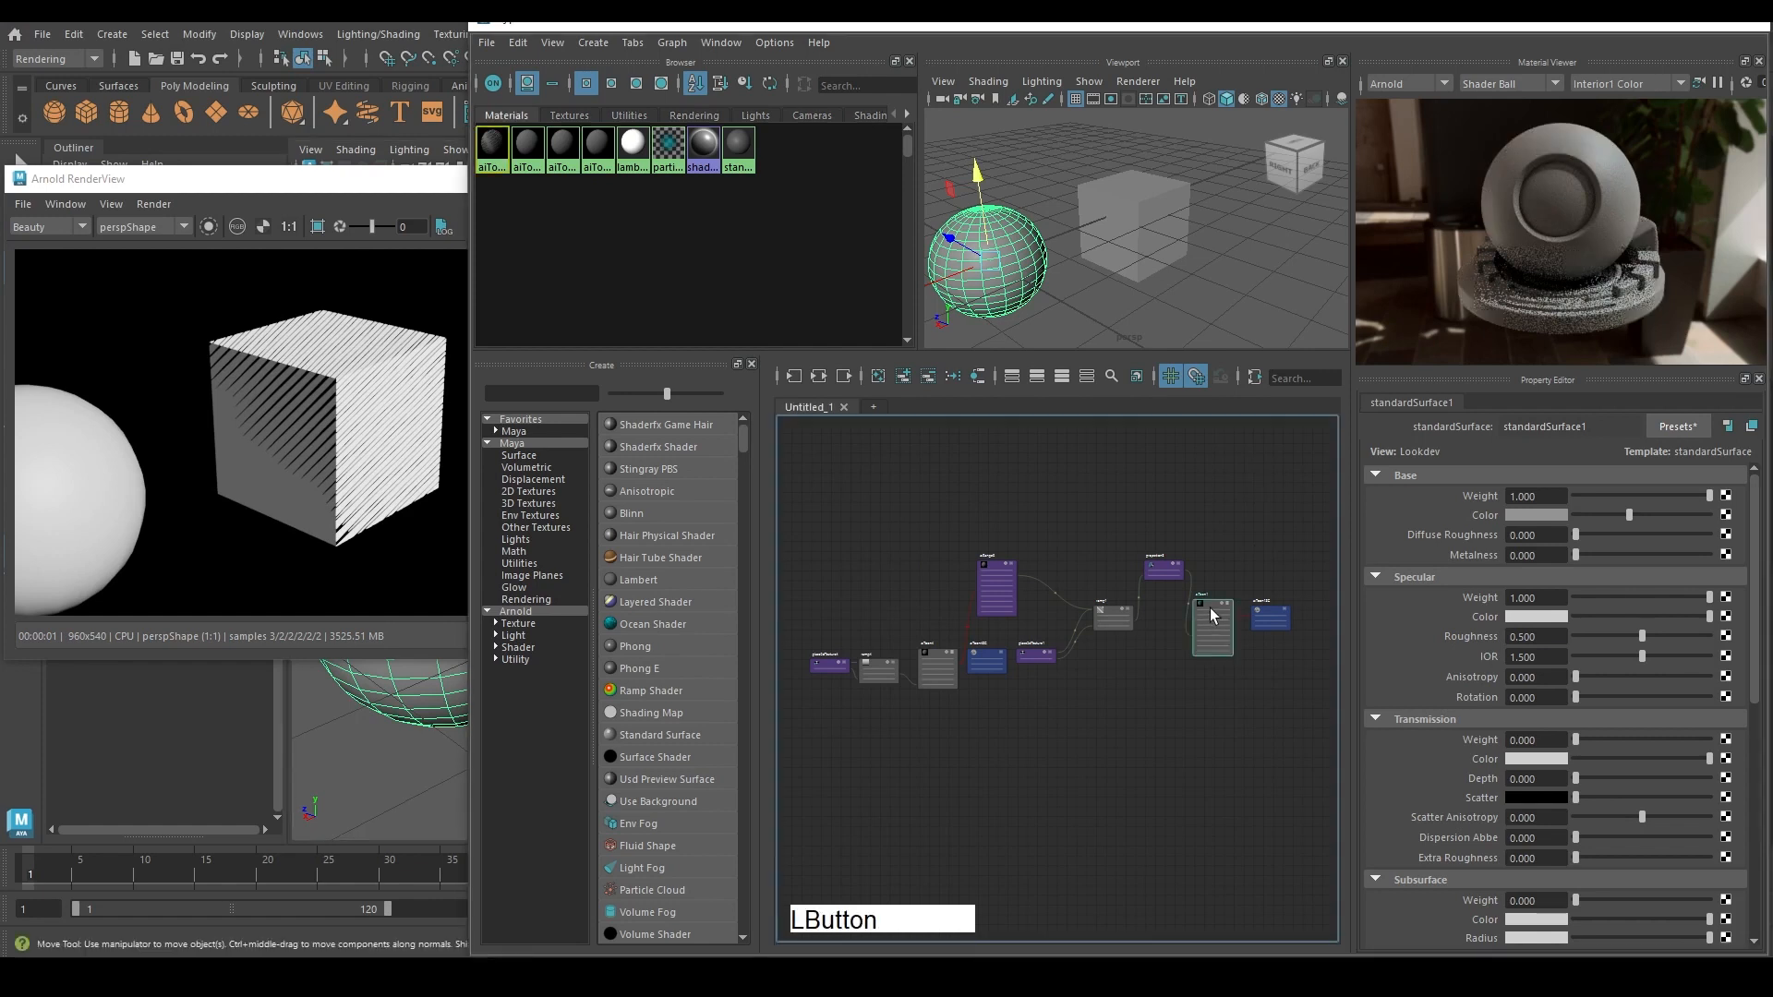
middle_click(1210, 609)
mouse_move(1210, 608)
middle_down()
mouse_move(999, 257)
mouse_move(1050, 265)
middle_up()
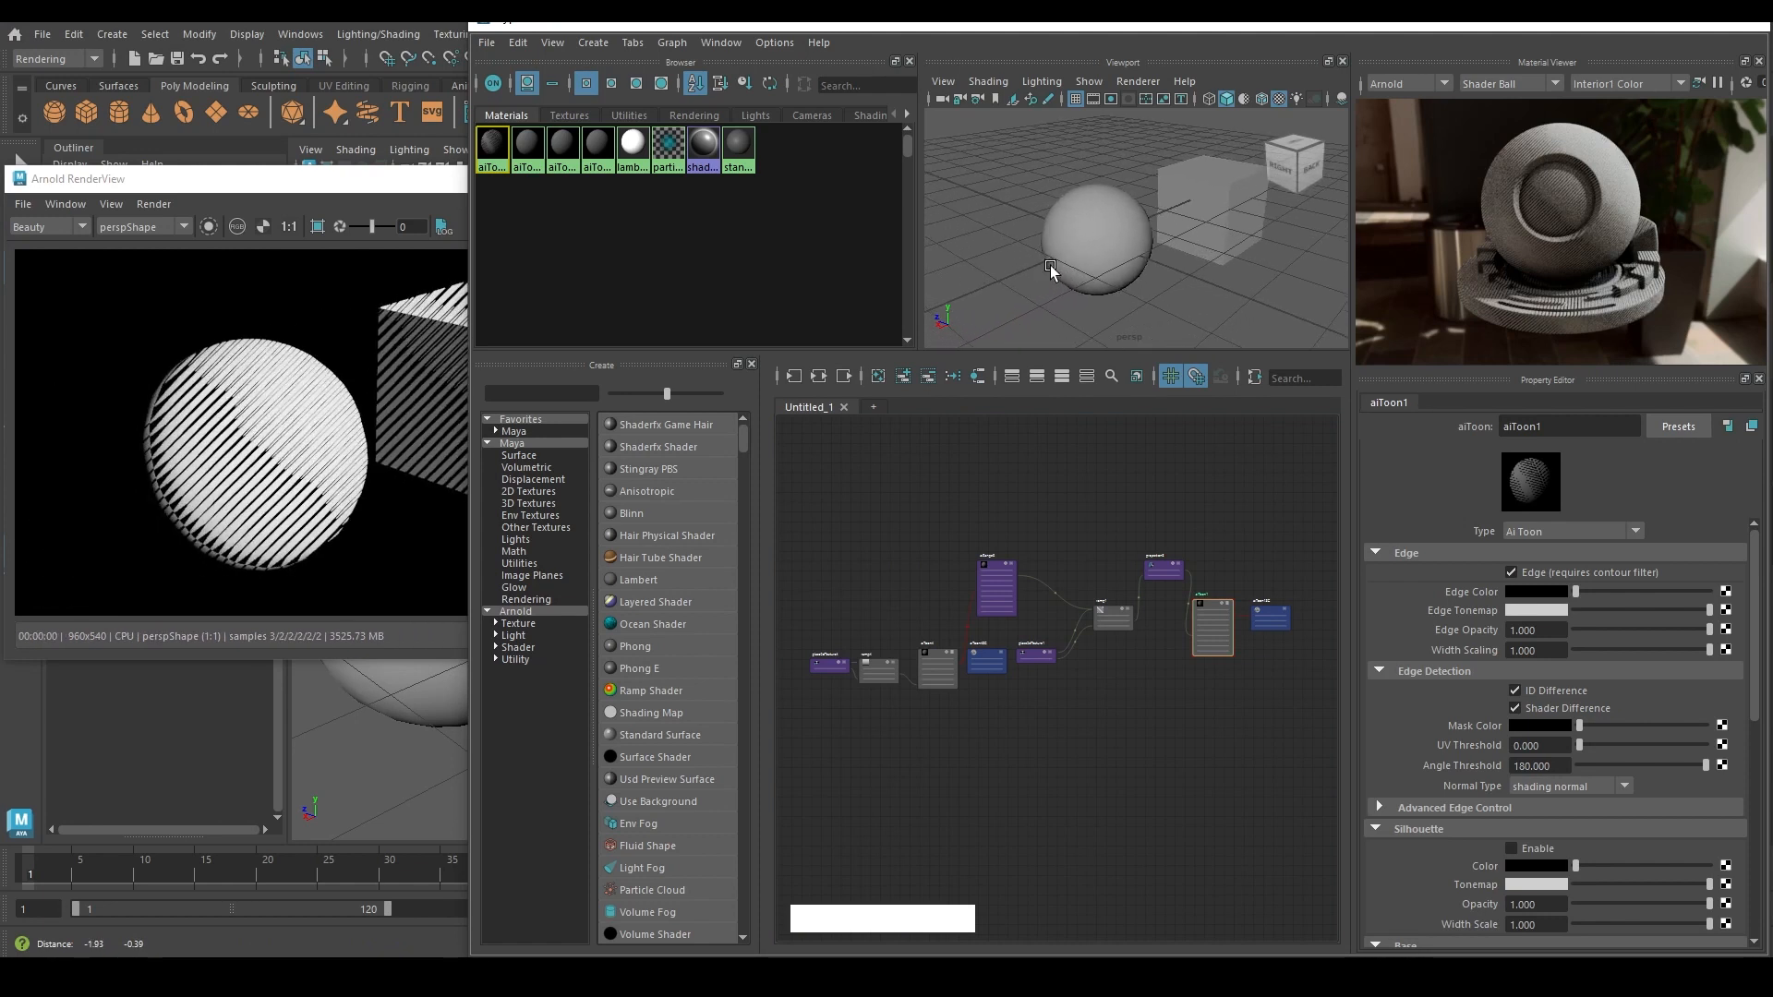
middle_click(1051, 264)
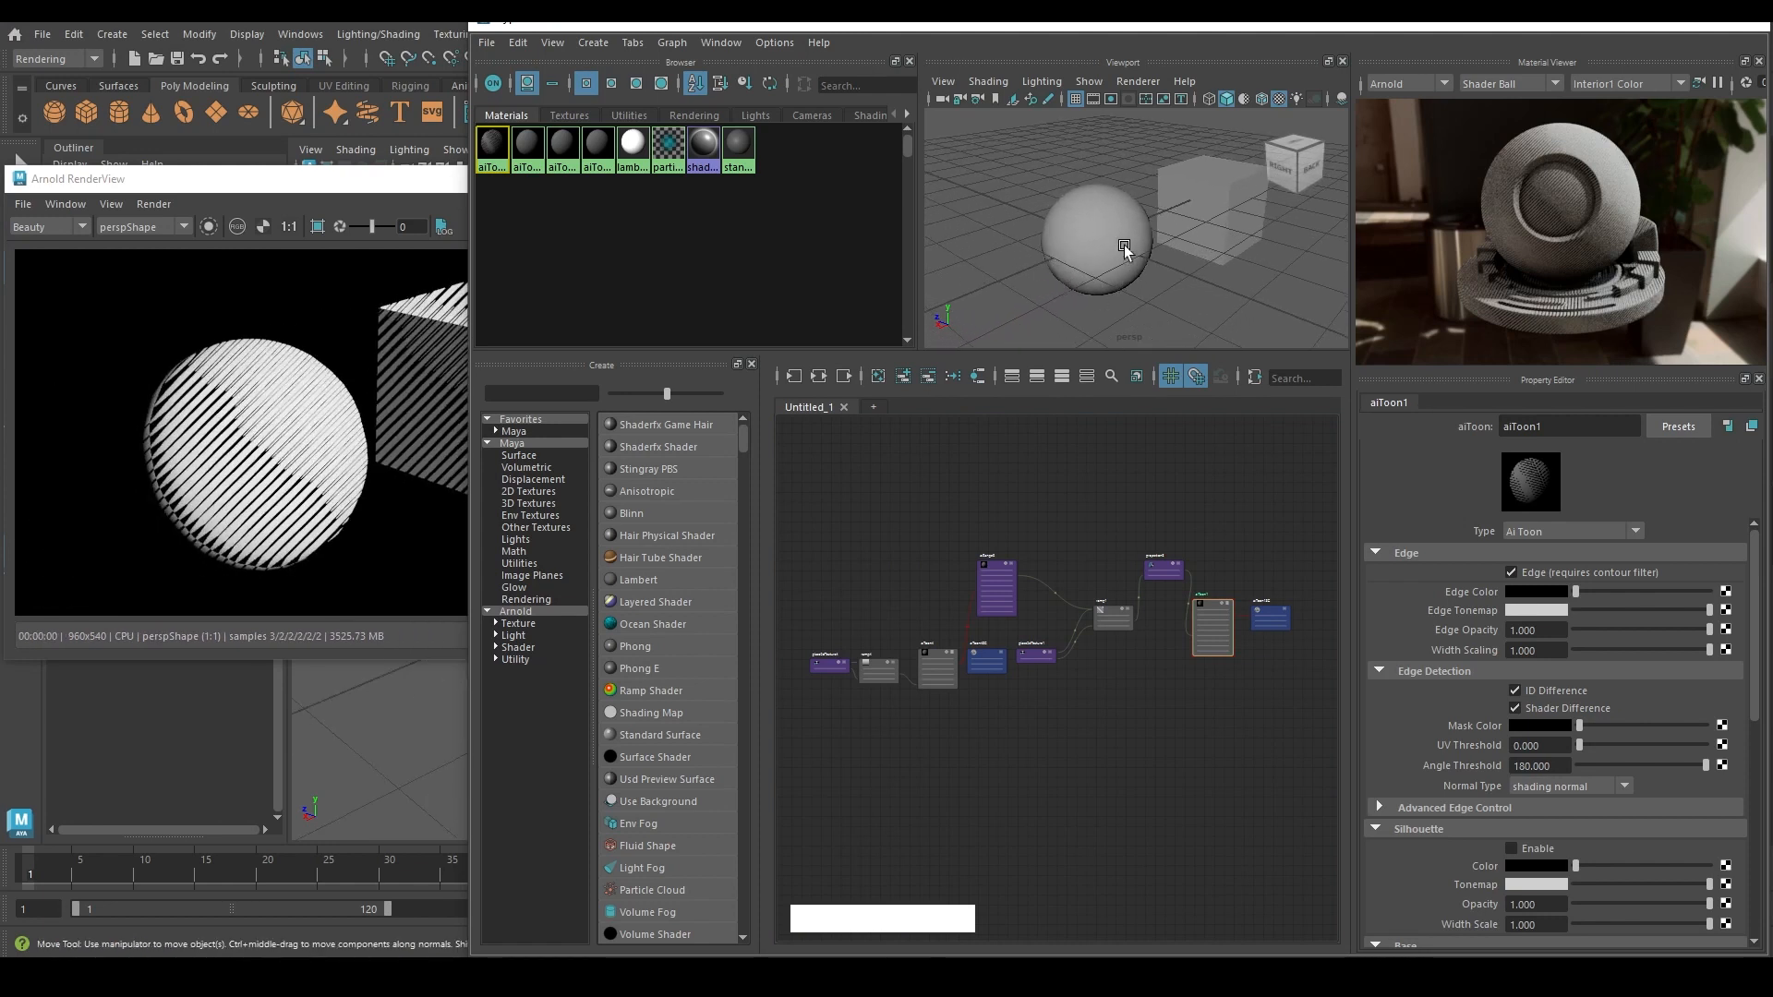
Step: Set the aiRange node's Input Min to 1.4 and Input Max to 0.7
scroll(1003, 585, up, 3)
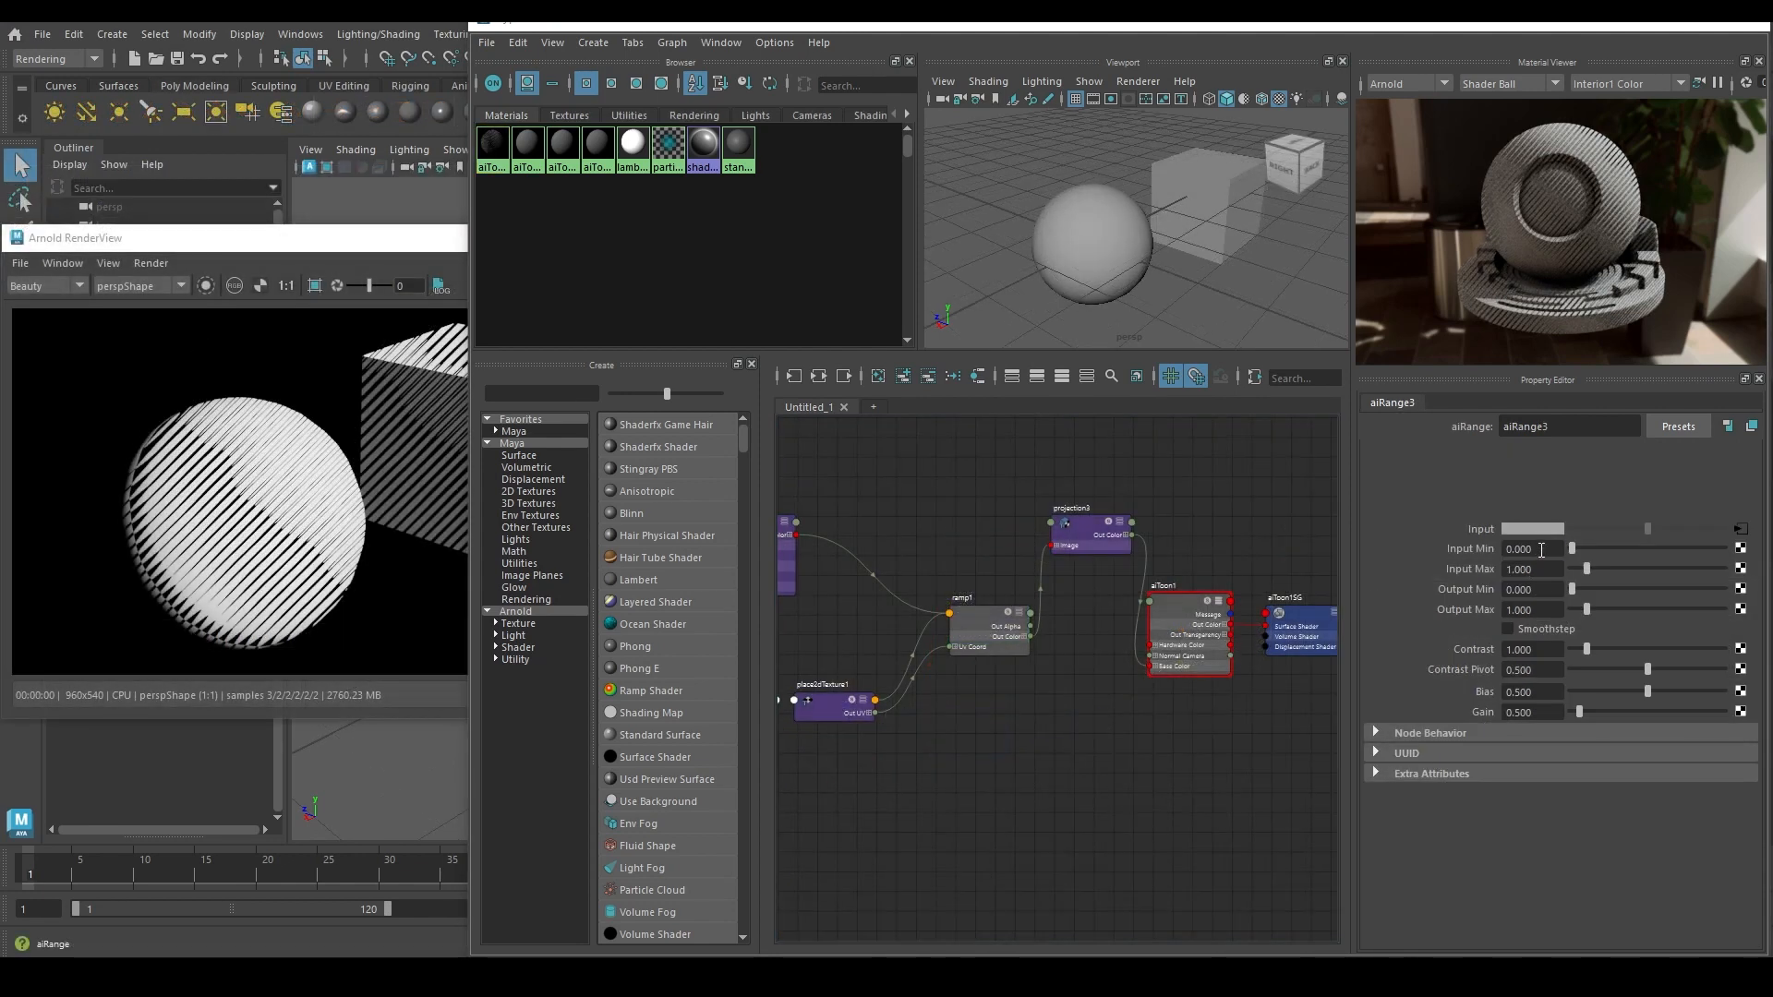
click(1541, 551)
text(1.4)
key(Return)
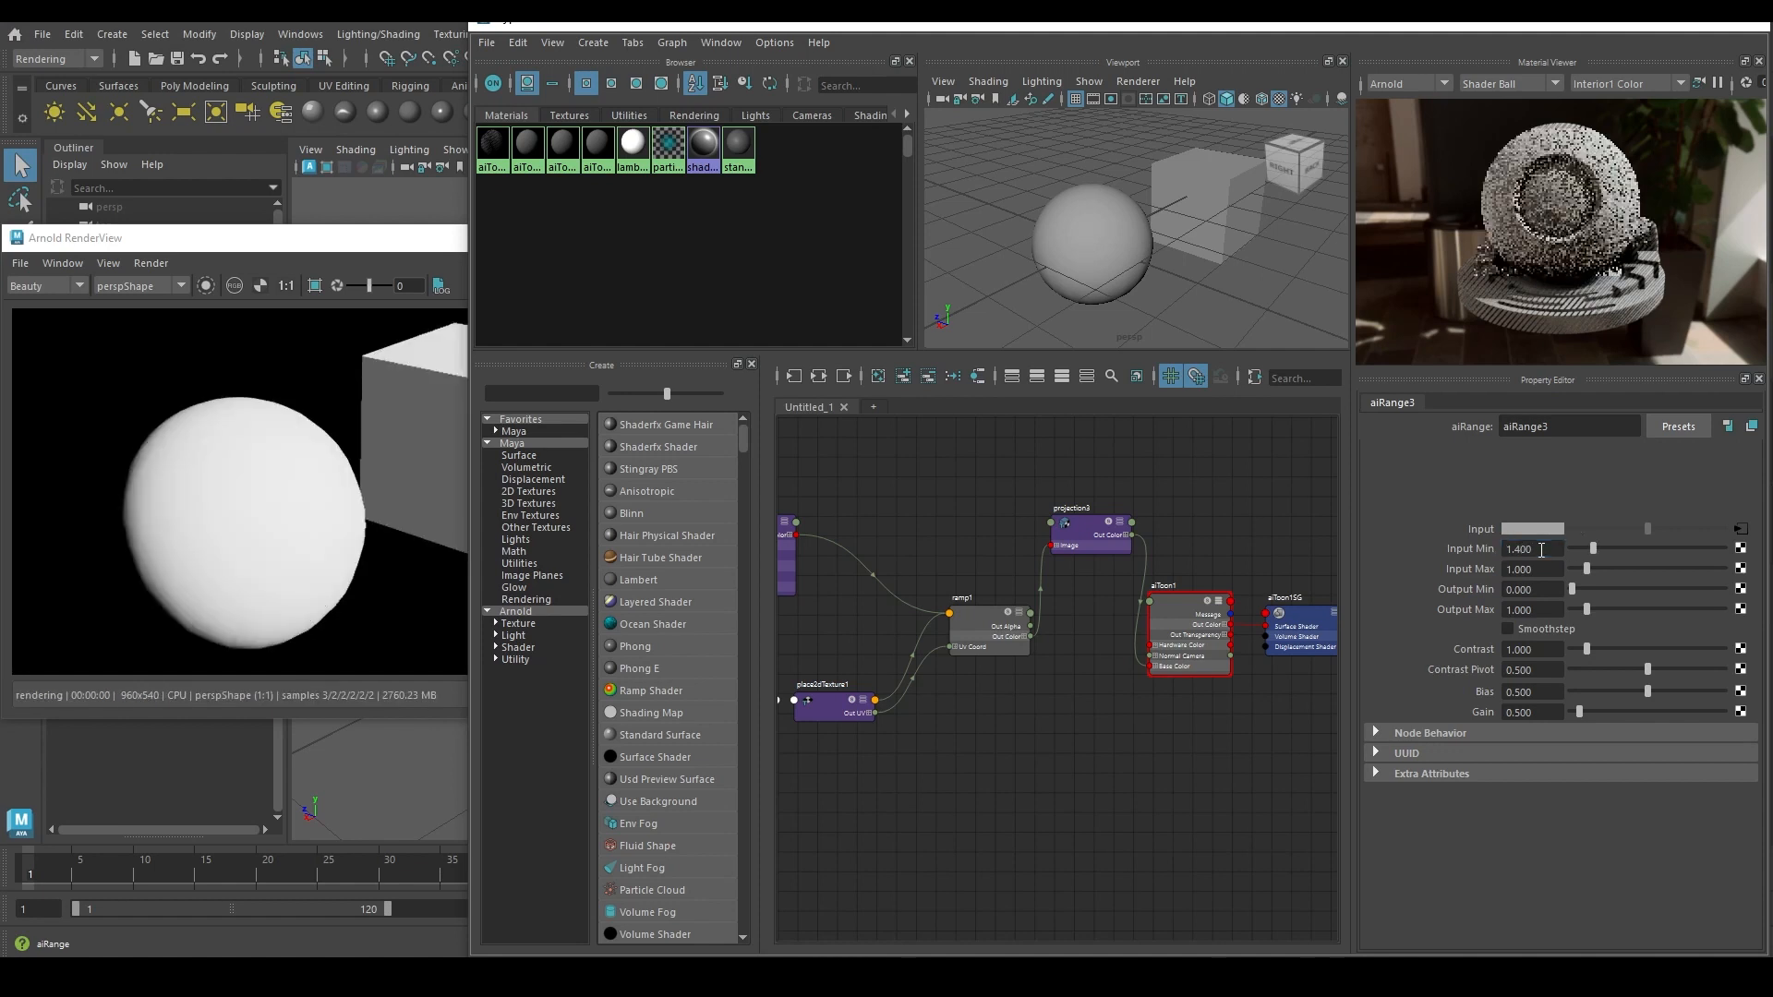
click(1538, 568)
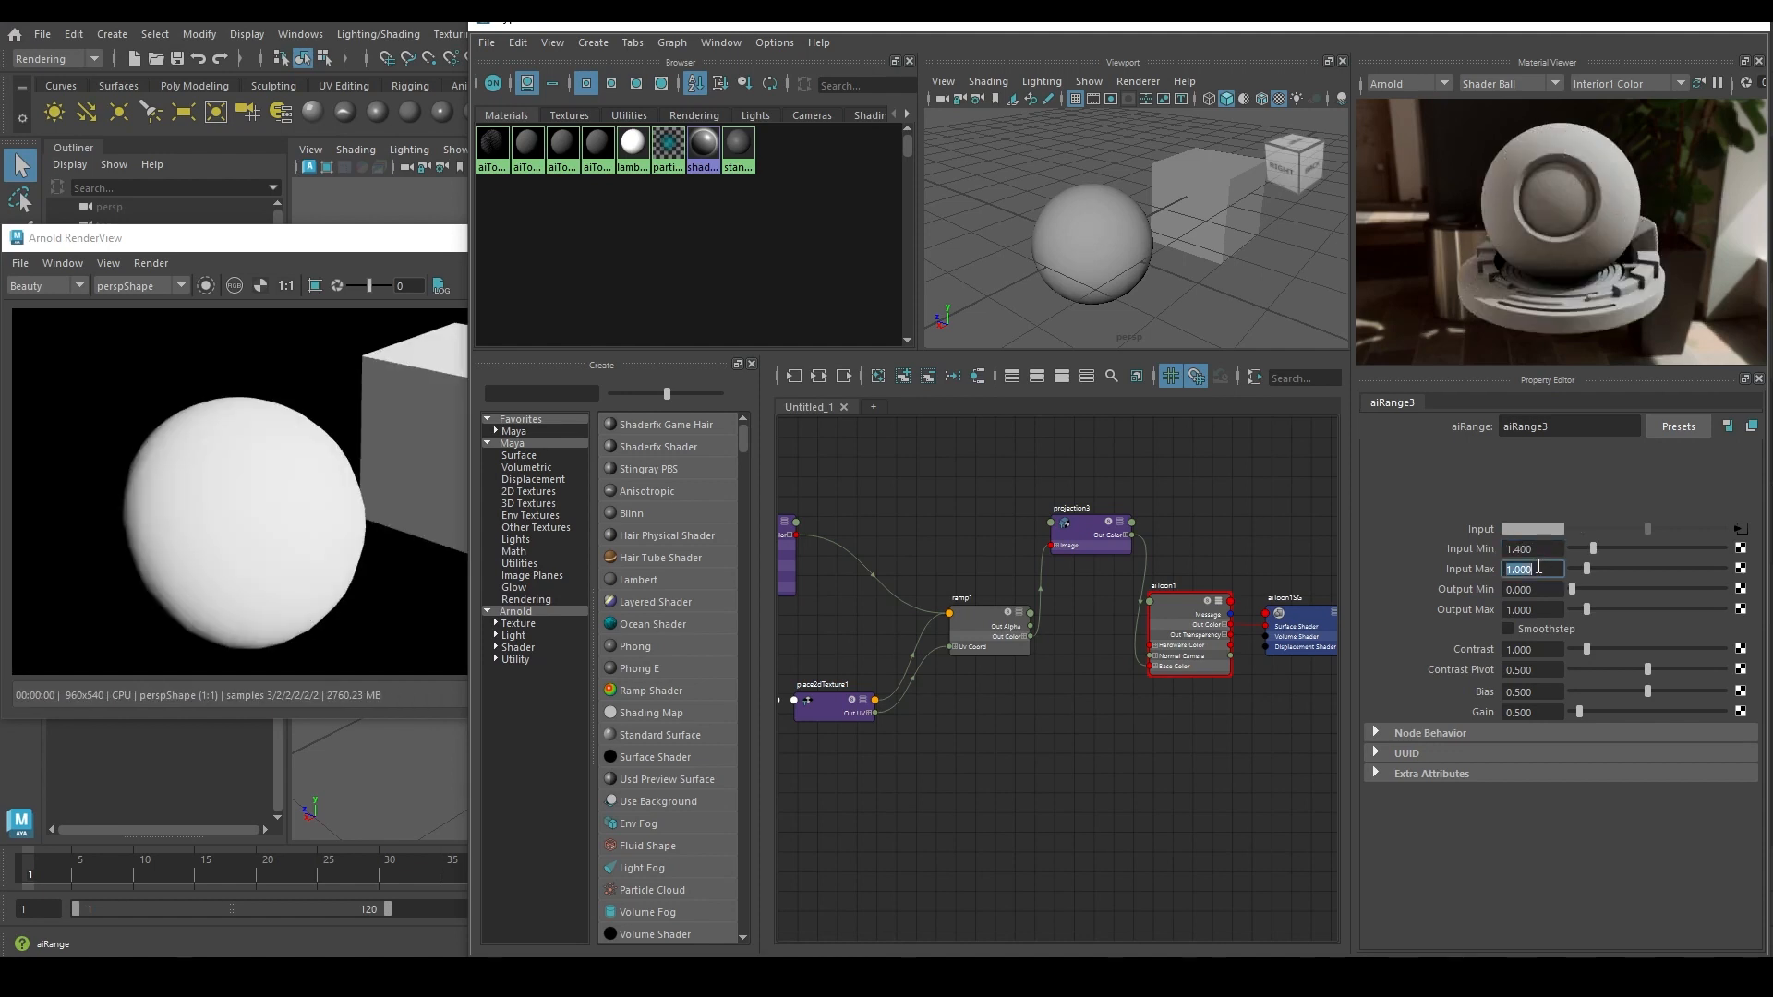
text(0.7)
key(Return)
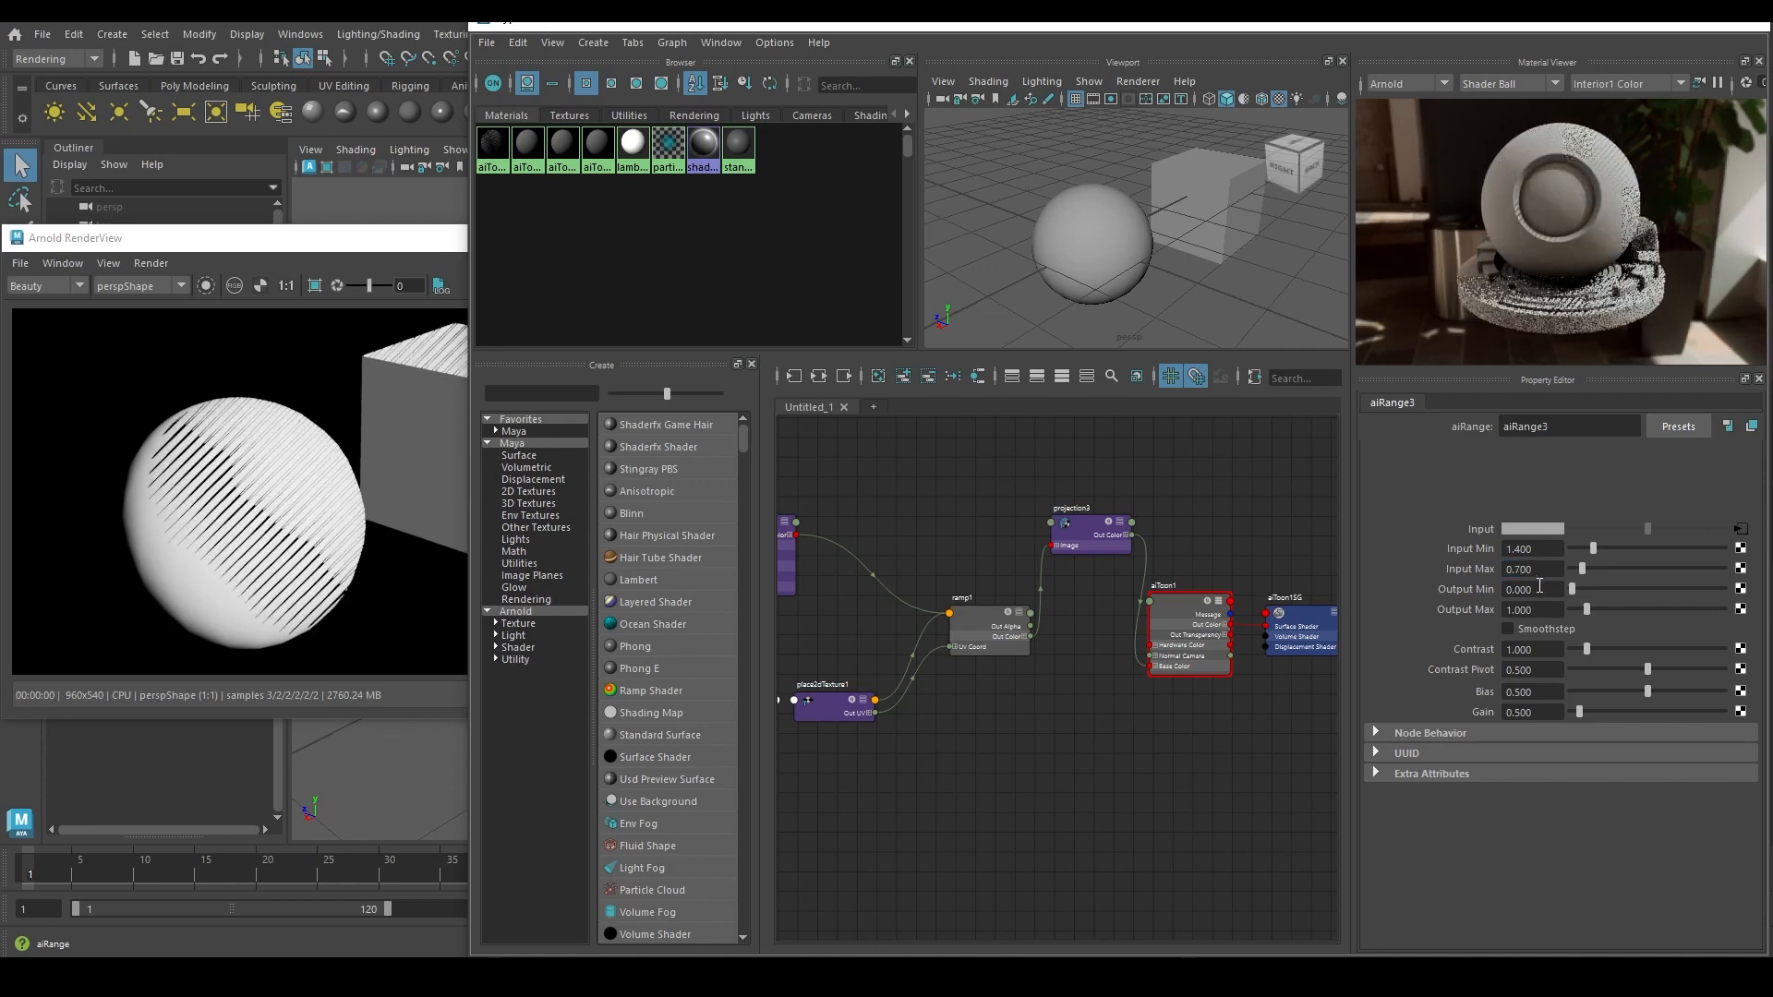
Step: Set the aiRange node's Output Min to 1.65 and Output Max to 0.96, and check the hatching in the render
click(1540, 588)
text(1)
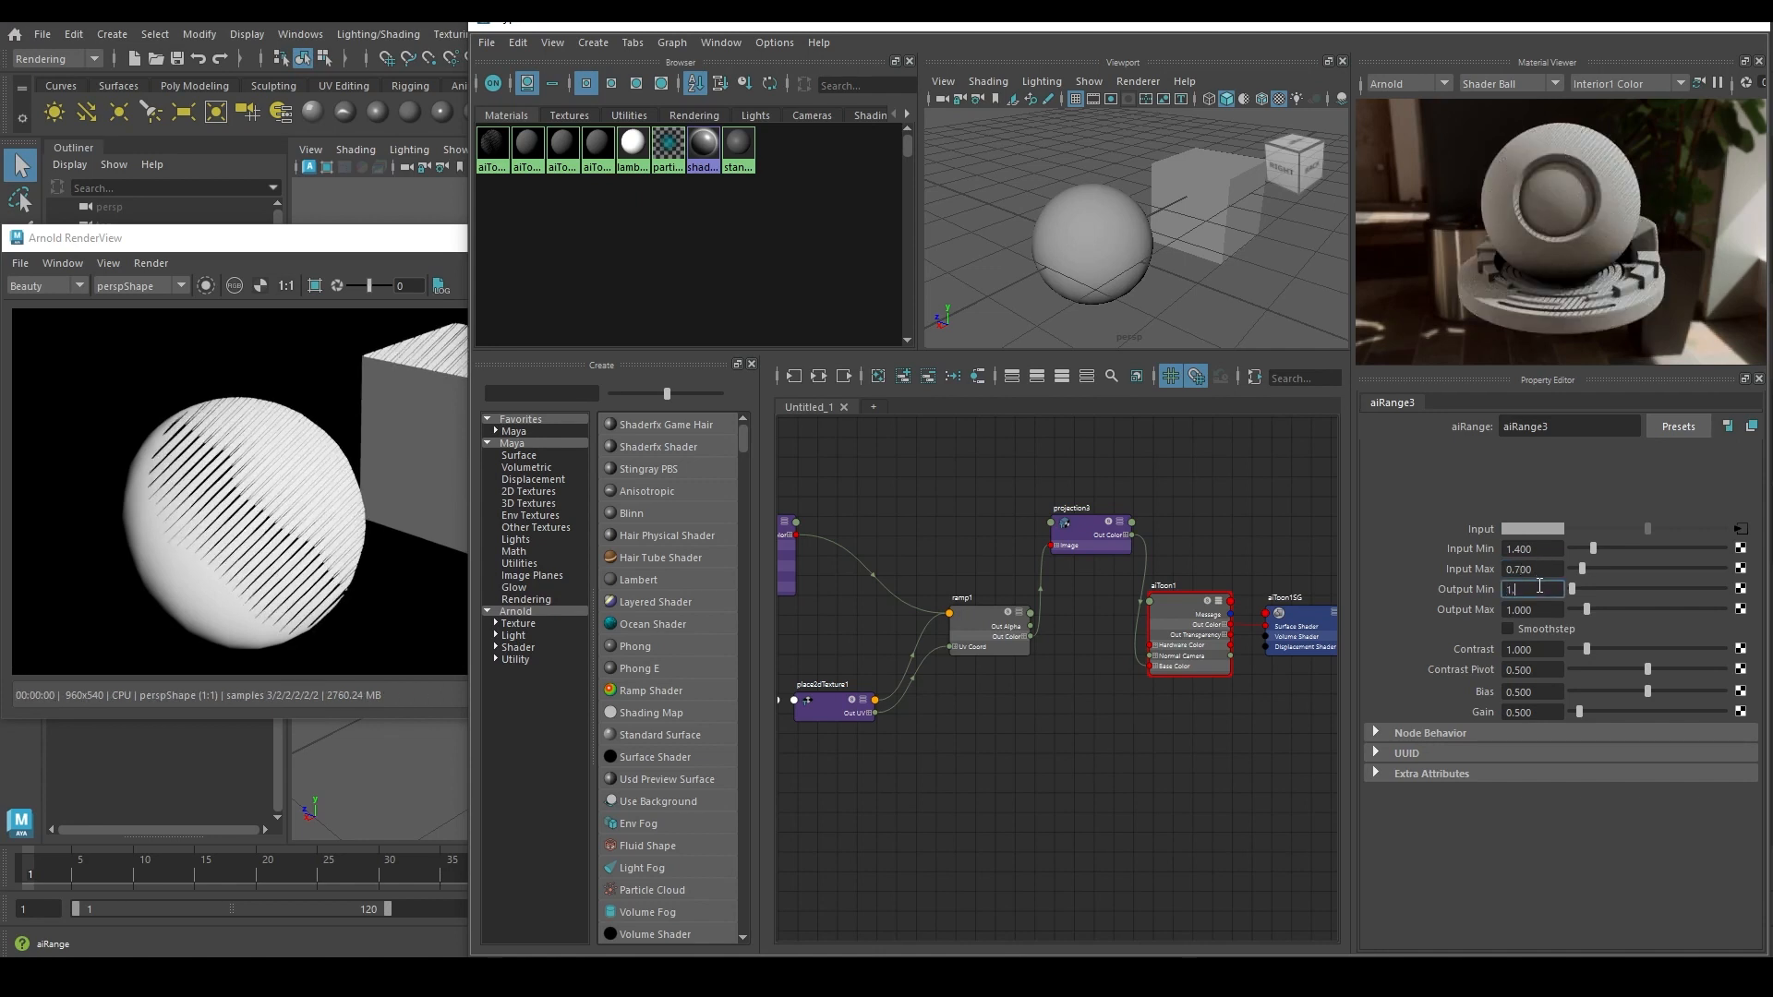
text(.65)
key(Return)
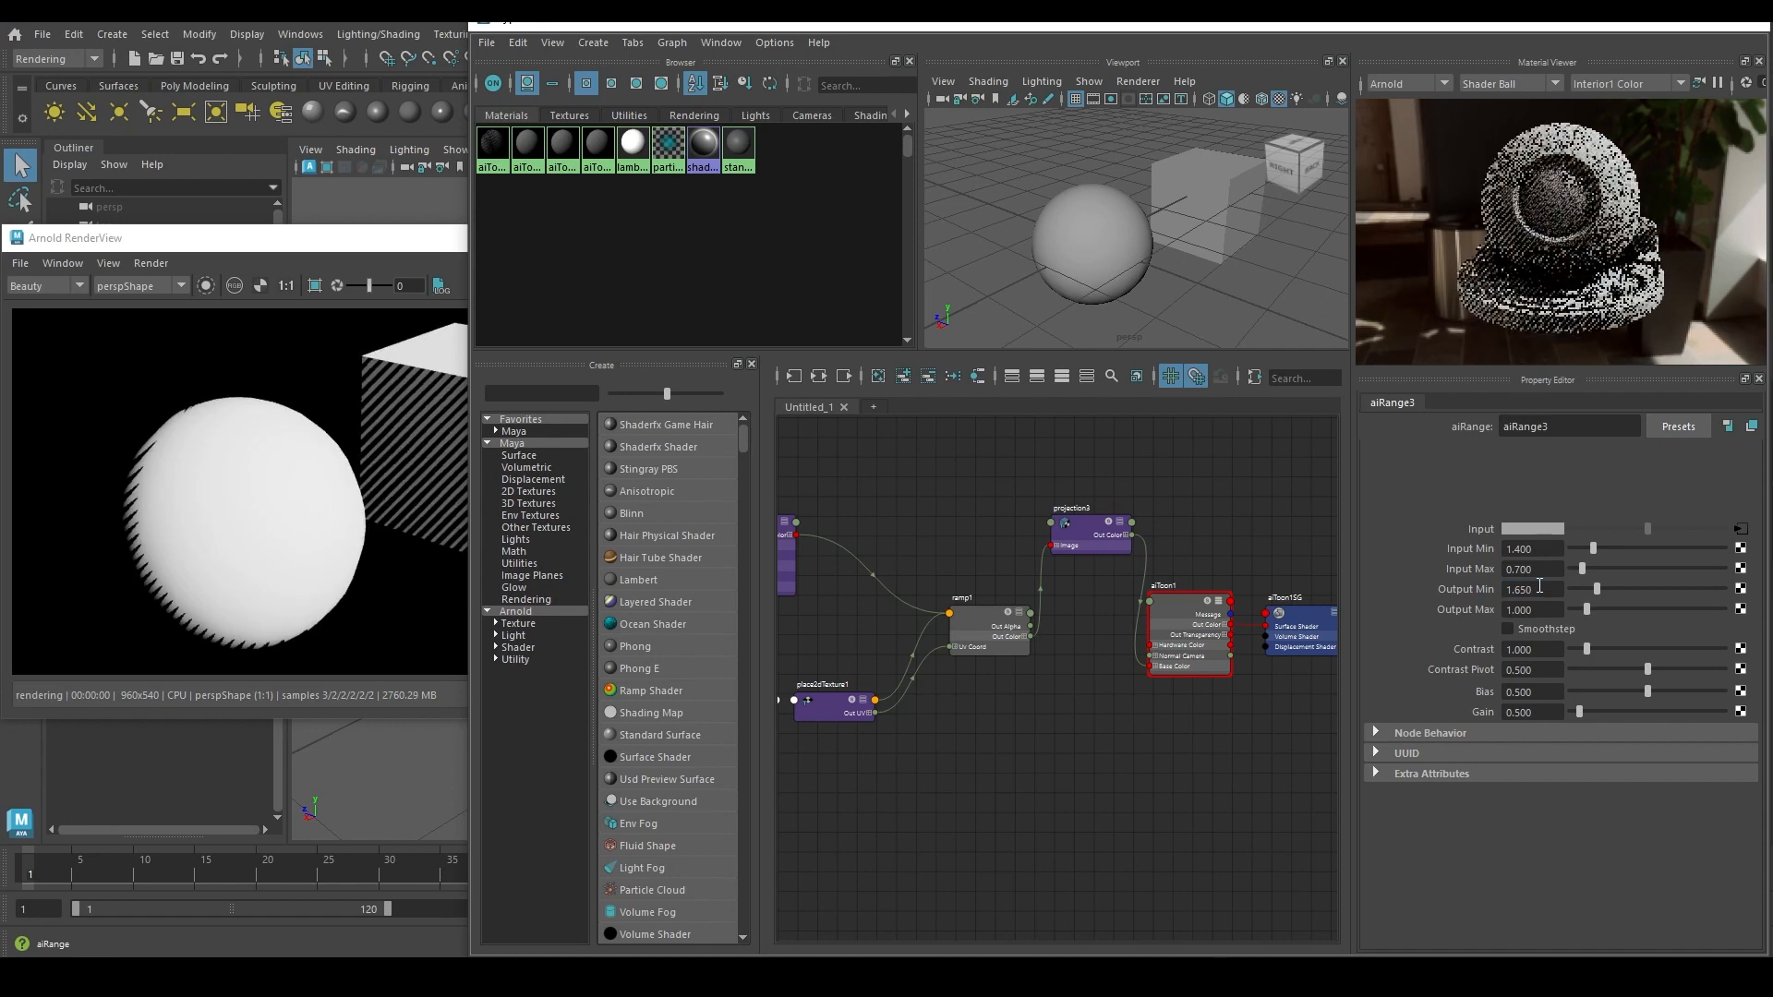
click(1540, 608)
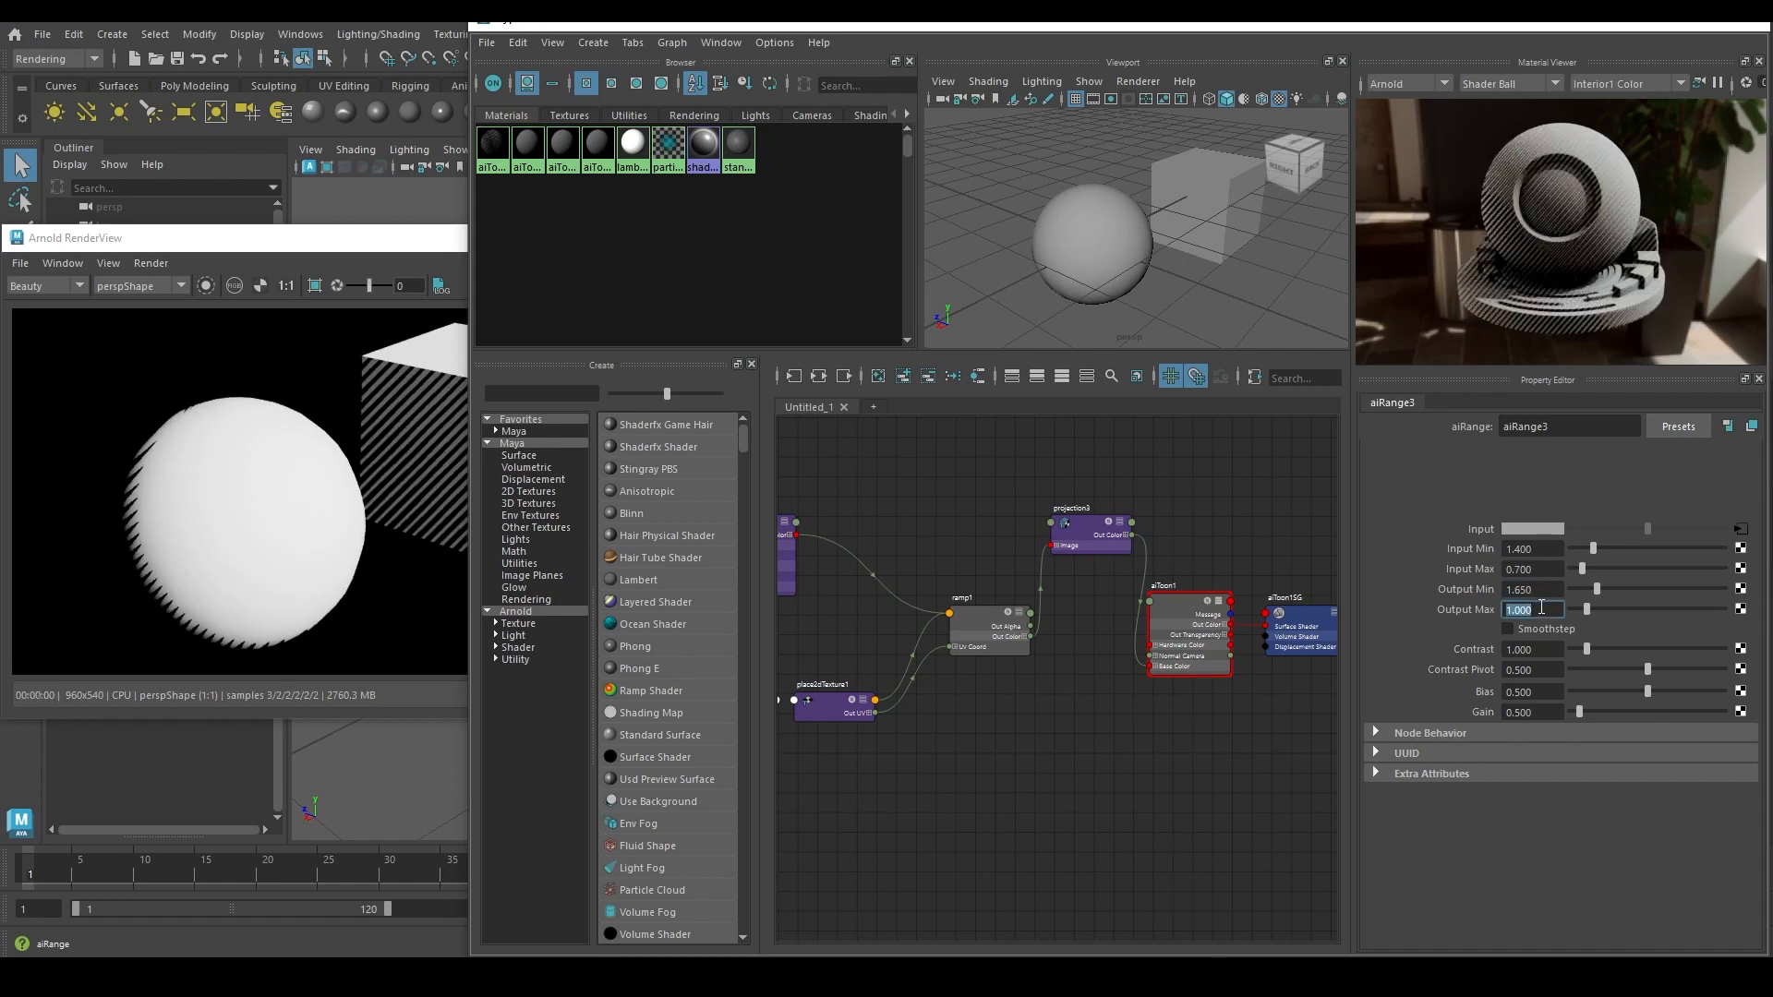
text(0.96)
key(Return)
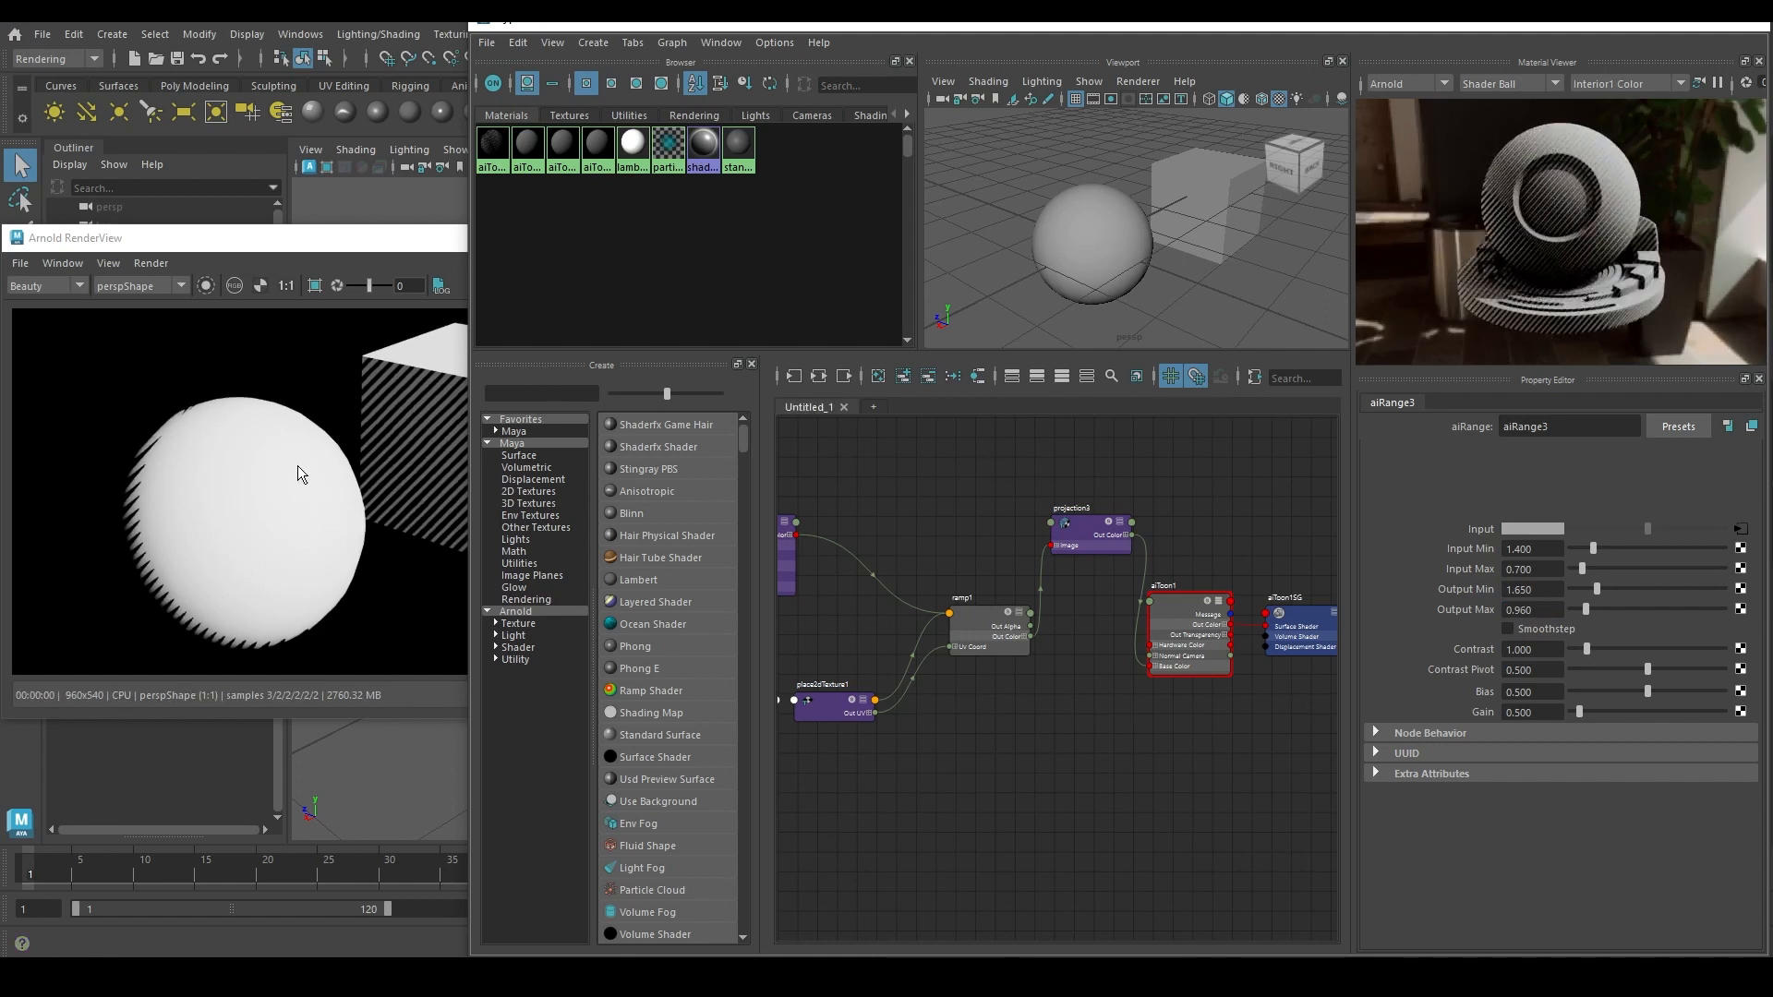
click(153, 599)
alt+drag(153, 580, 144, 590)
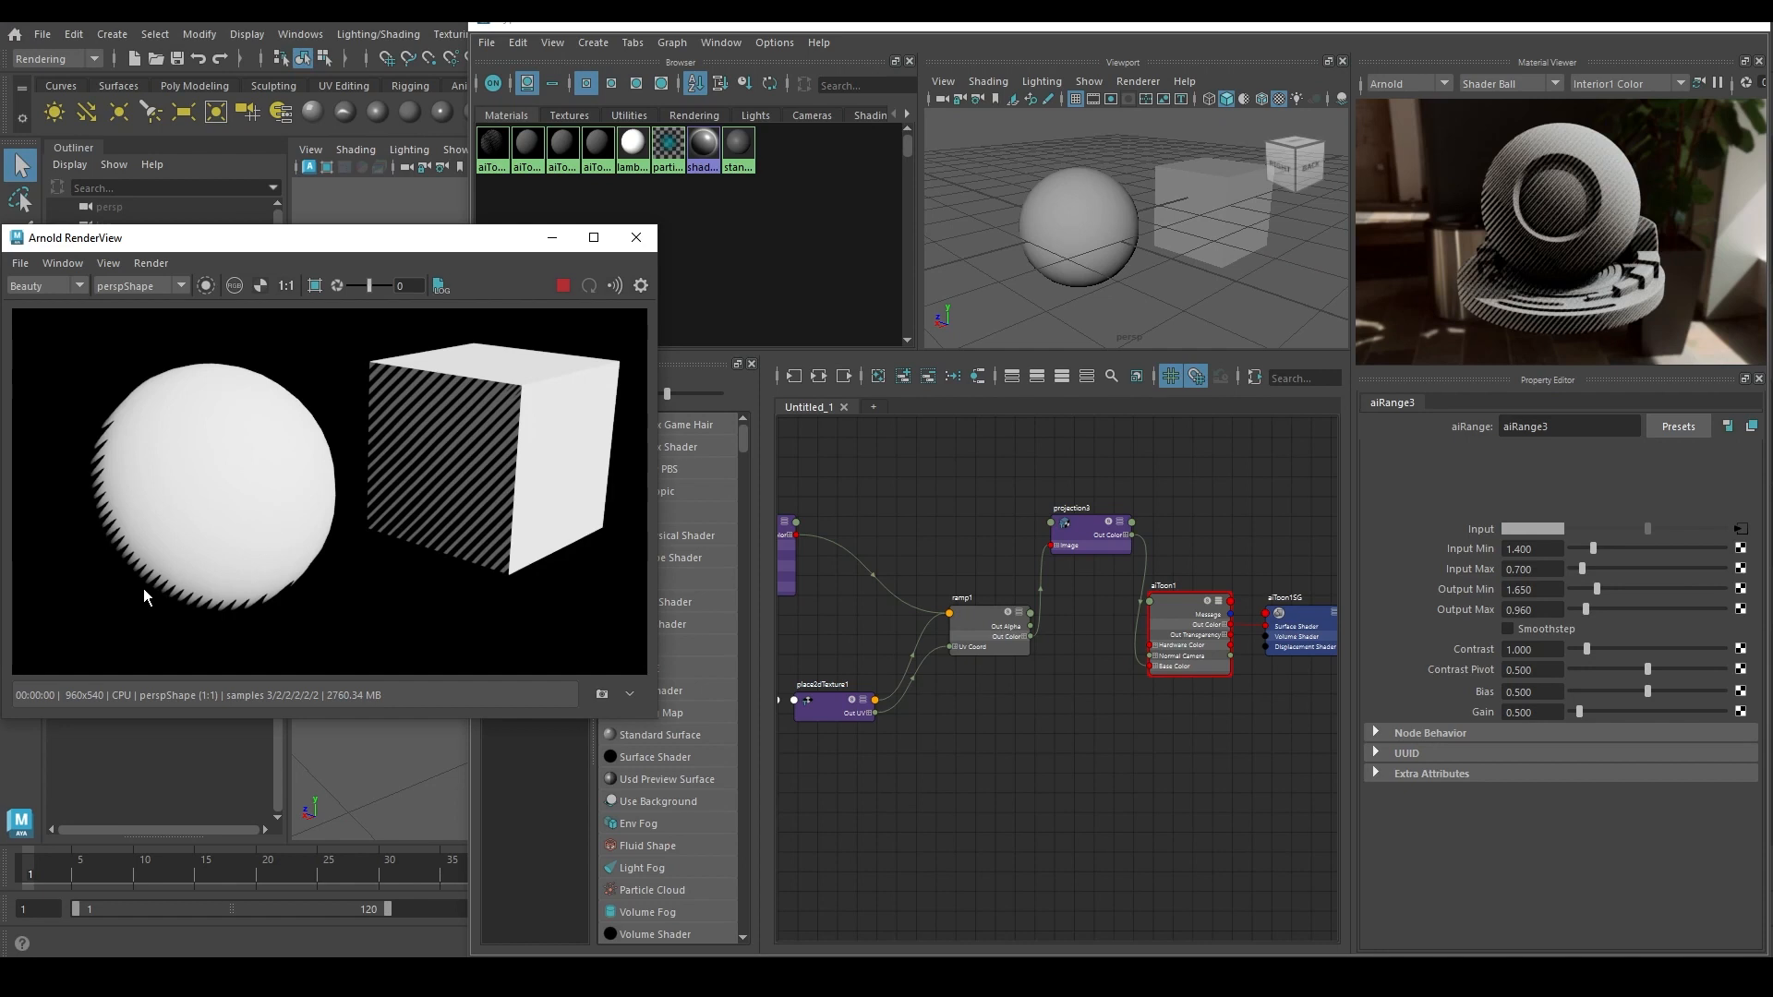